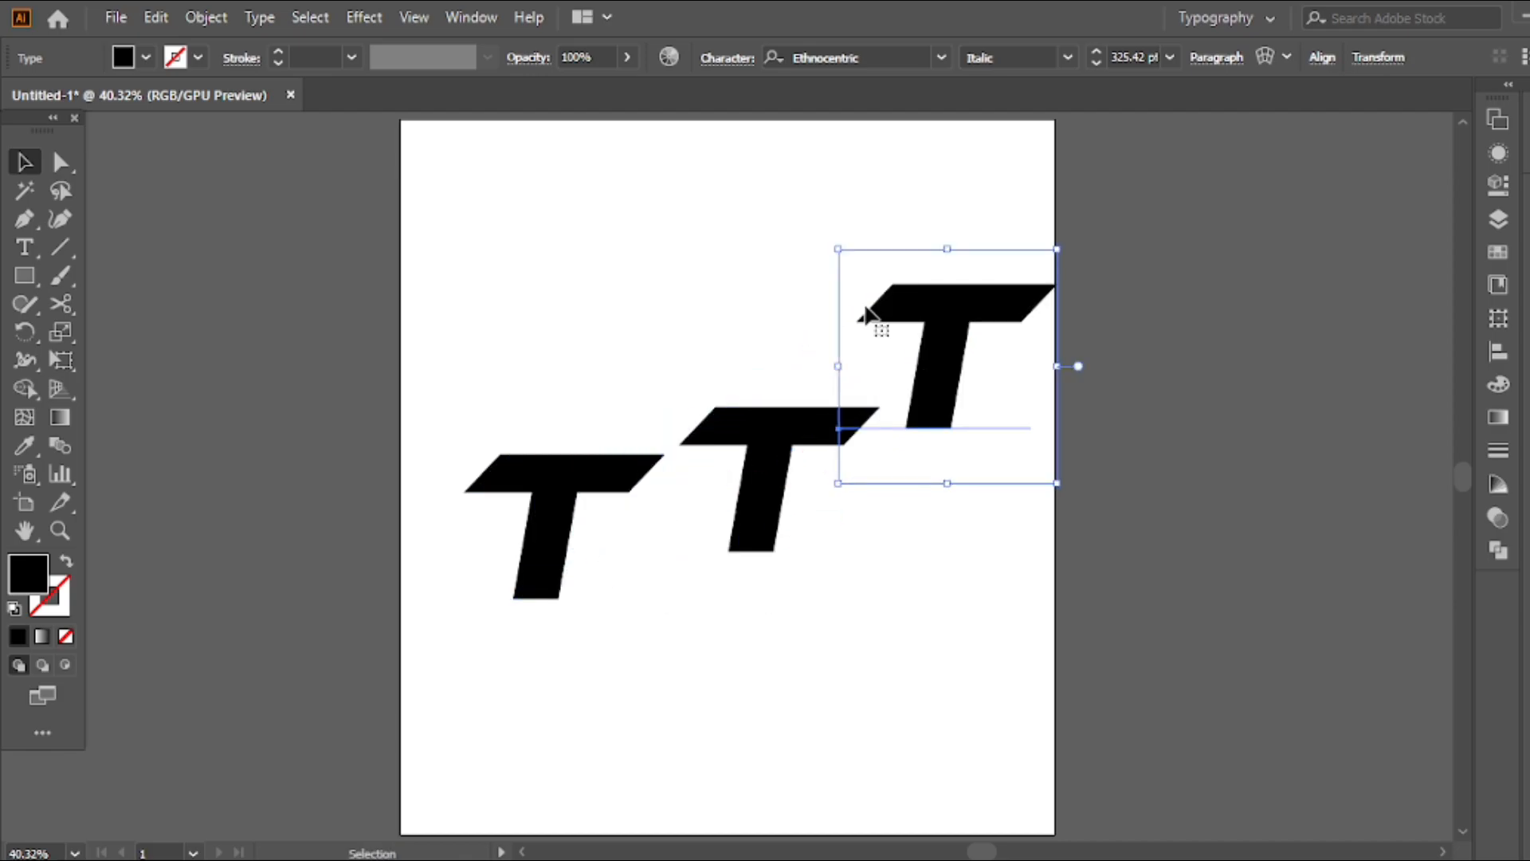
Step: Replace the letter in the upper T copy with M and the letter in the middle copy with C
click(838, 299)
key(t)
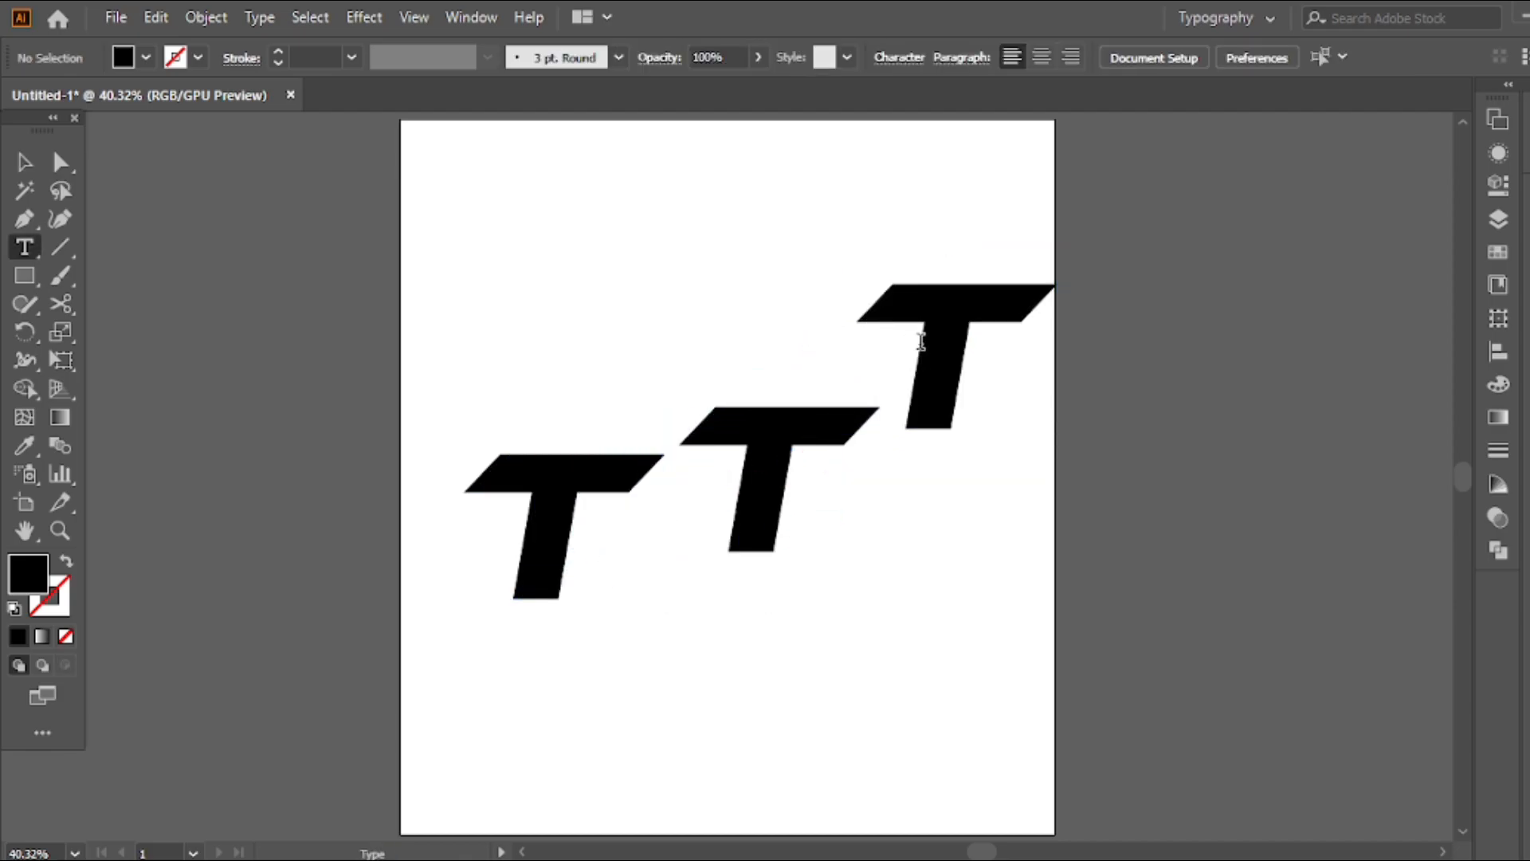
text(M)
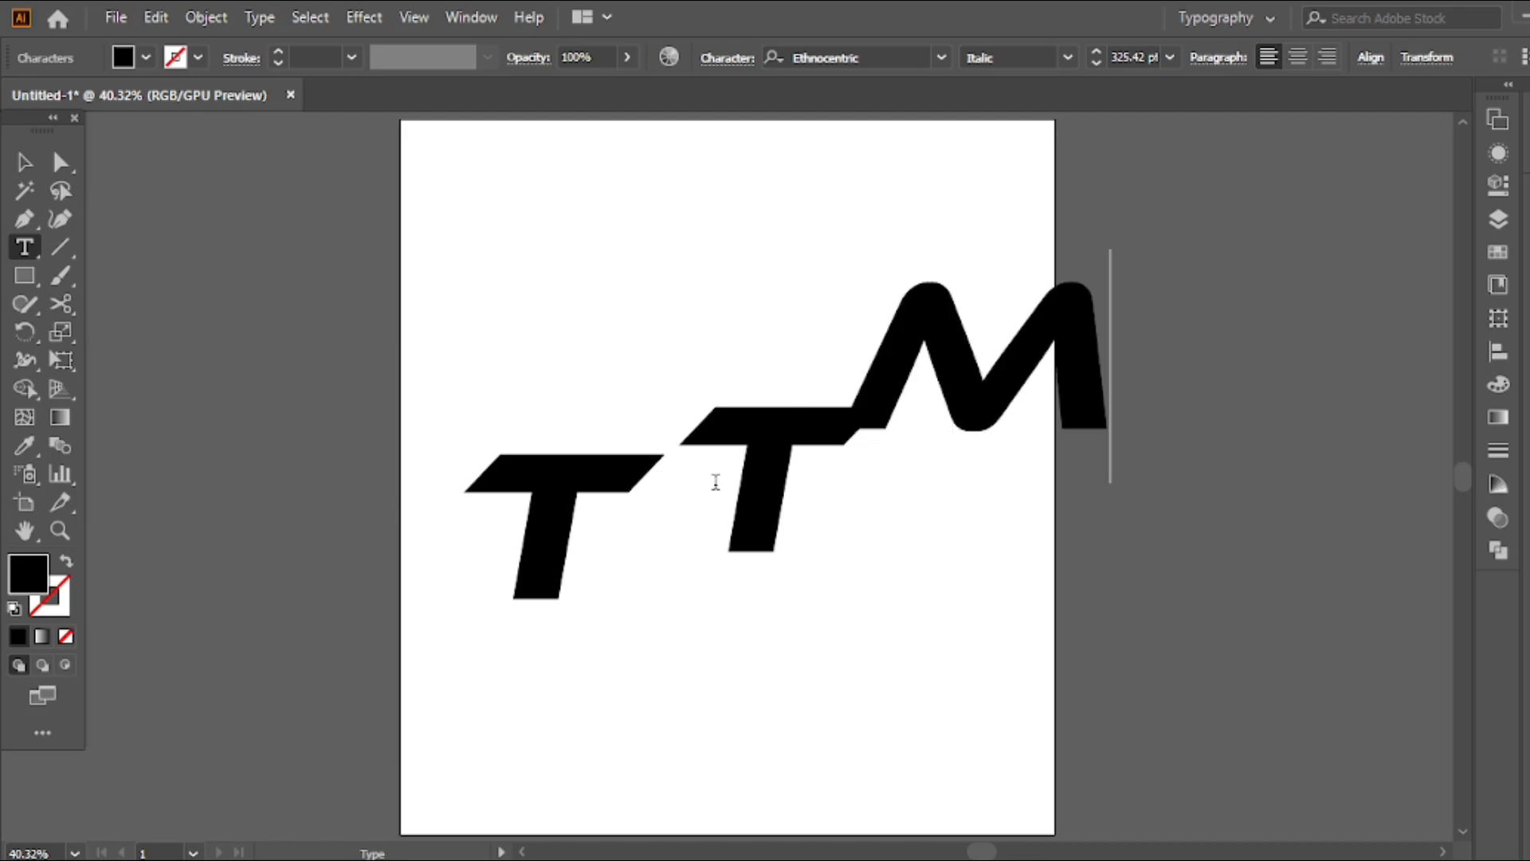
drag(715, 482, 792, 485)
text(C)
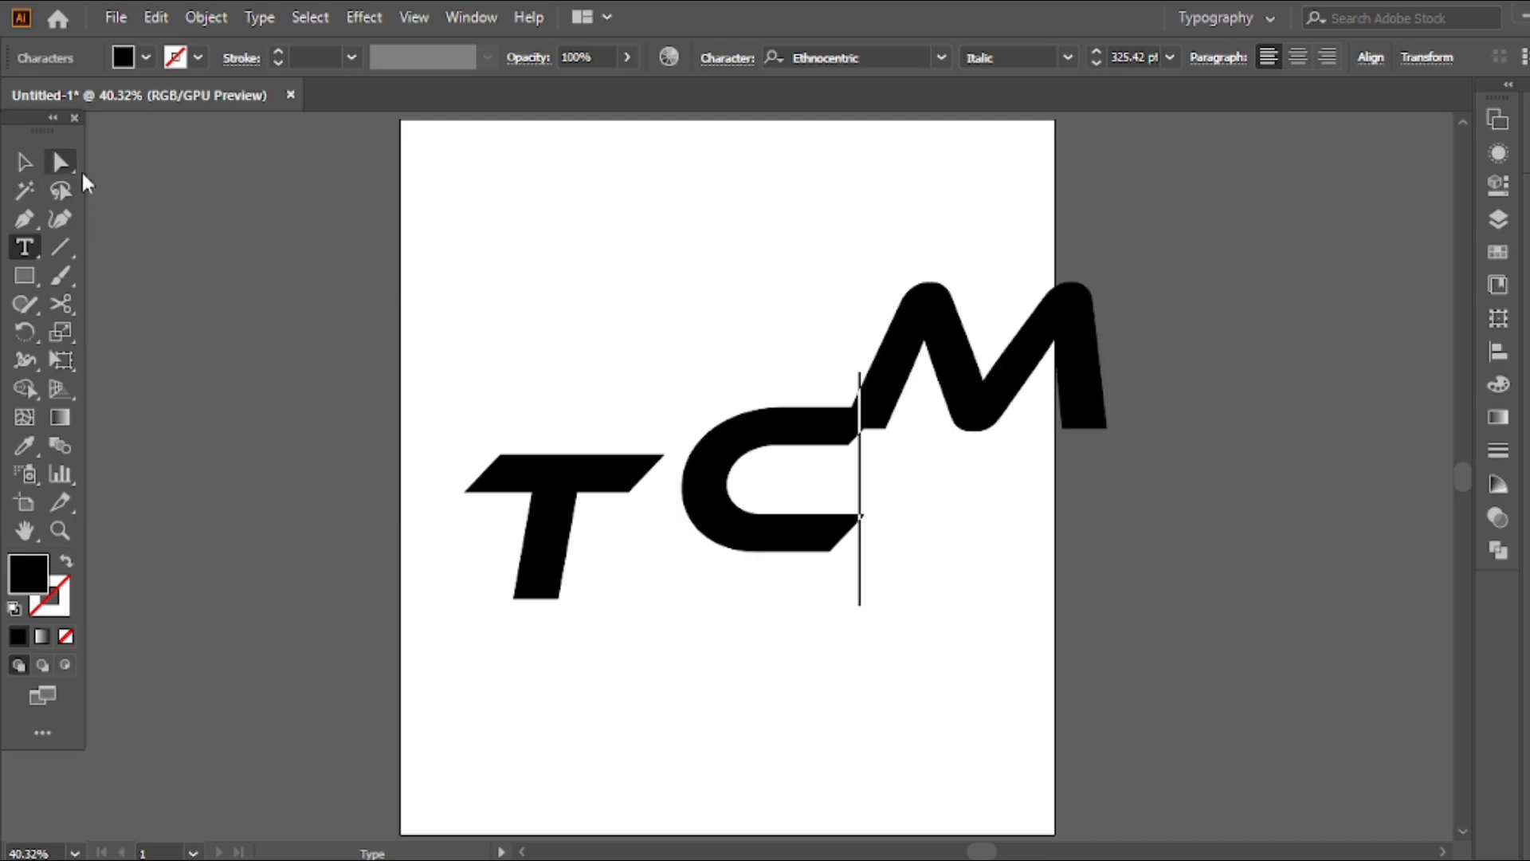
key(Escape)
click(571, 251)
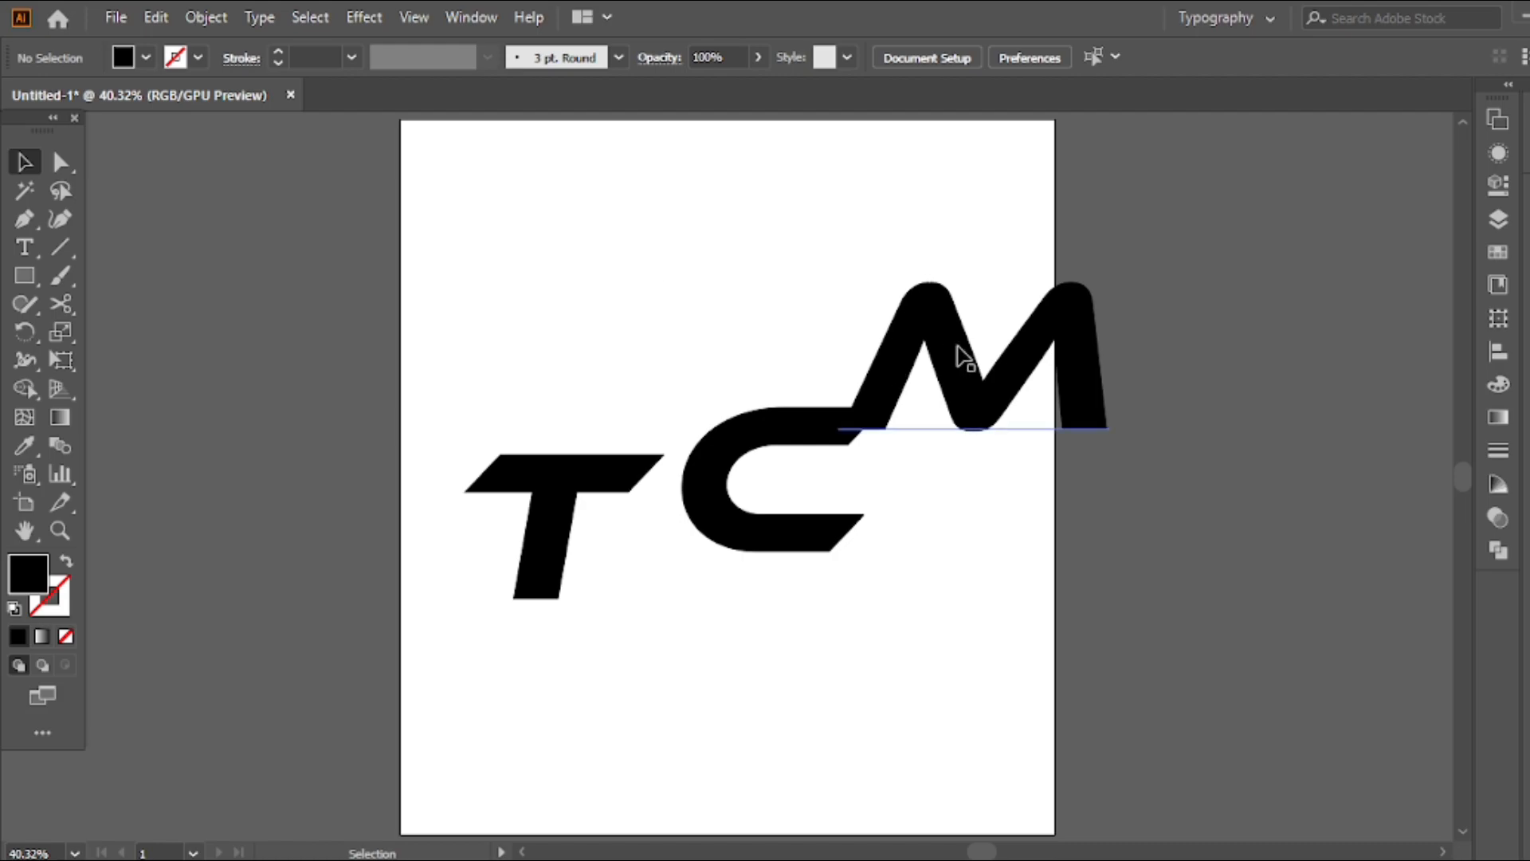
Step: Arrange the M and C in a row after the T so the letters read TMC
drag(958, 348, 636, 293)
drag(724, 481, 686, 539)
drag(710, 539, 943, 548)
drag(746, 352, 830, 581)
click(649, 362)
drag(551, 413, 795, 546)
click(621, 488)
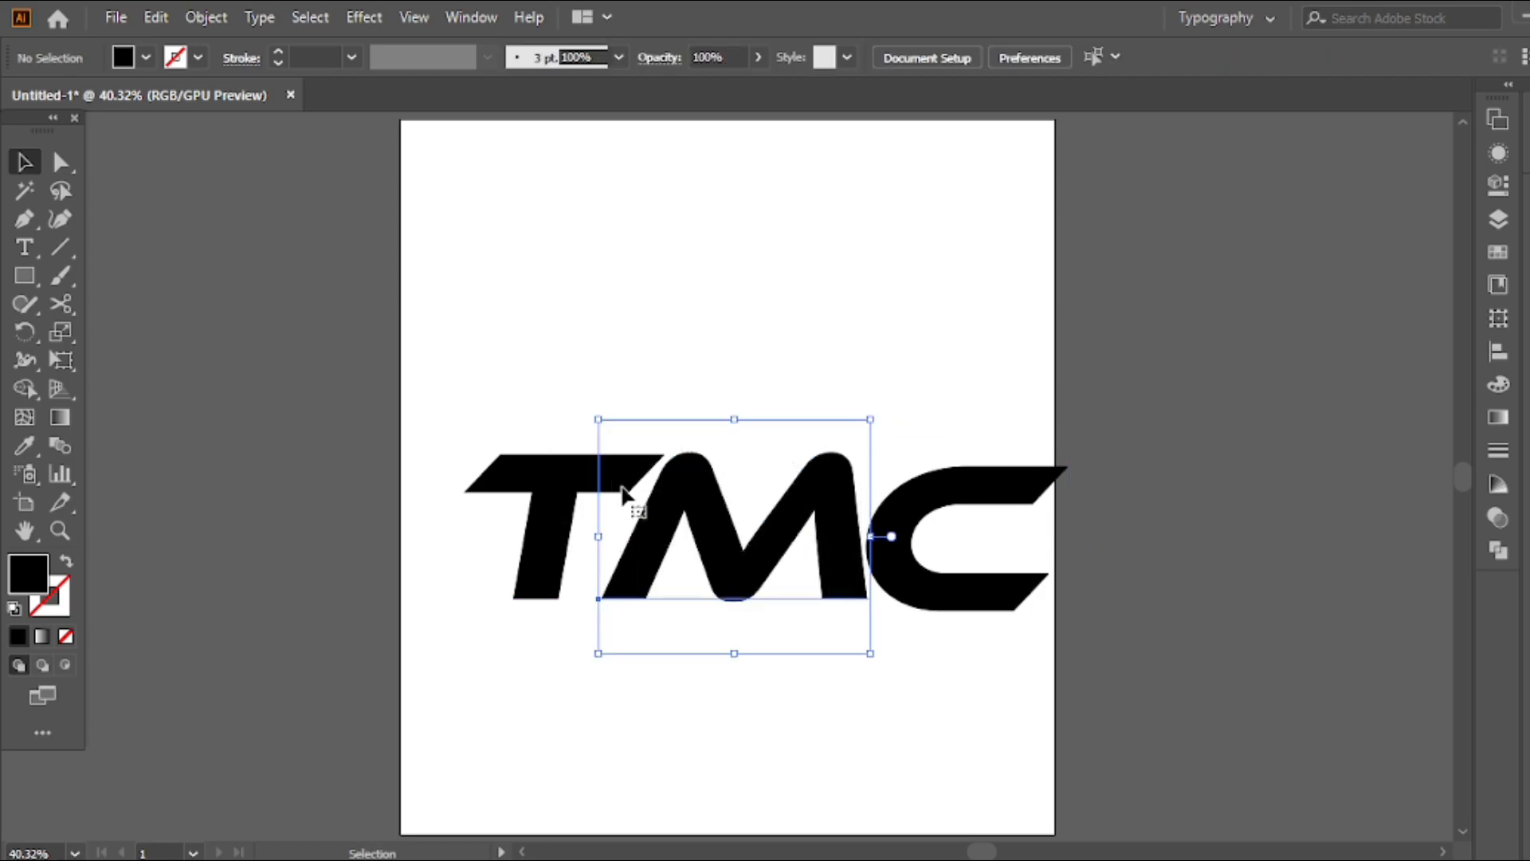
Step: Expand the T, M and C text objects into editable shapes
key(i)
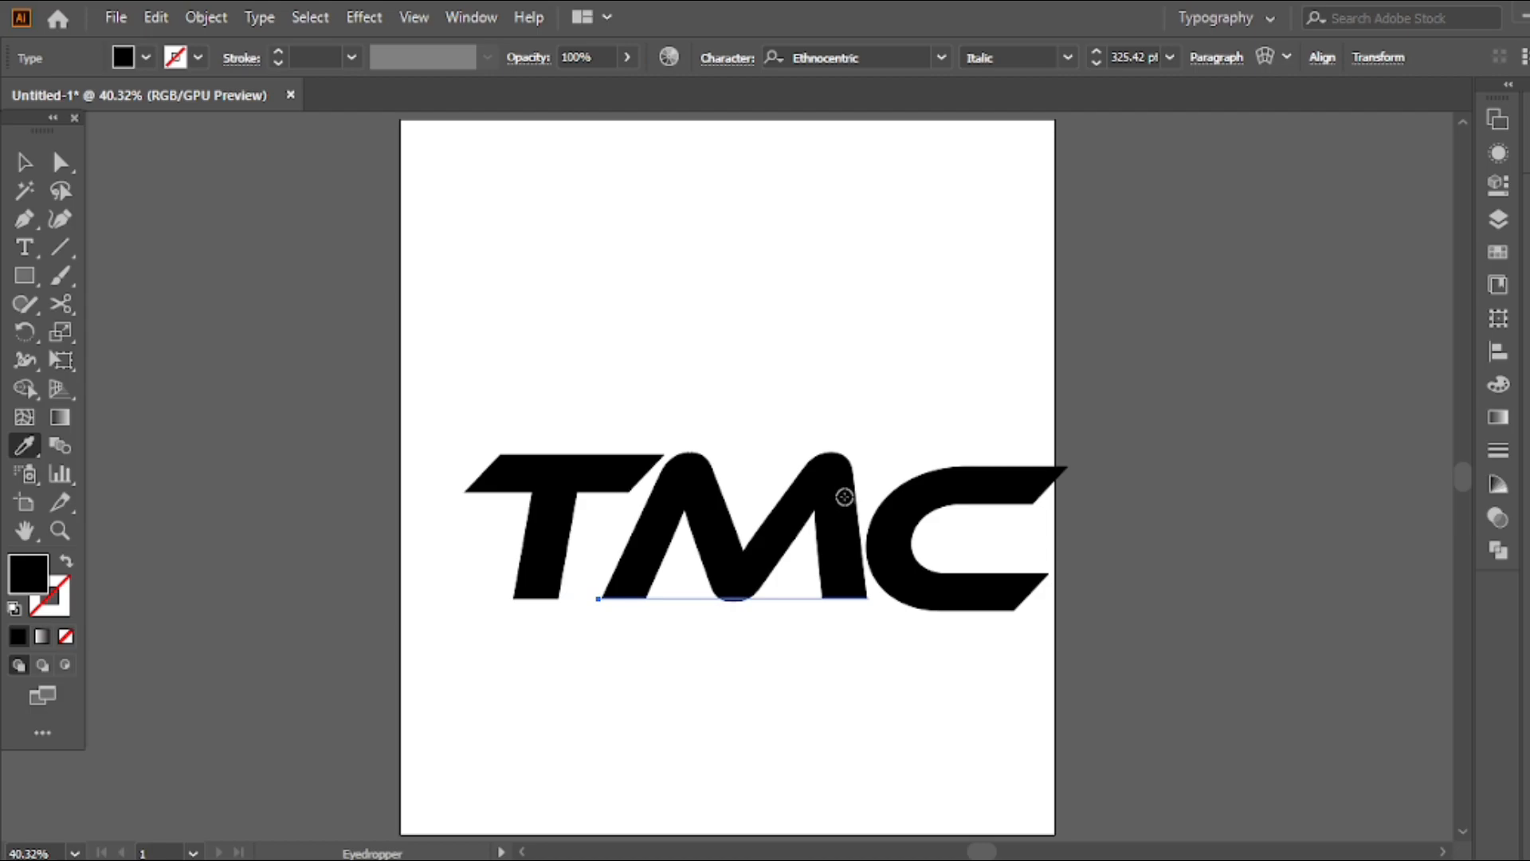
key(v)
click(924, 323)
drag(957, 331, 561, 596)
click(205, 18)
mouse_move(166, 24)
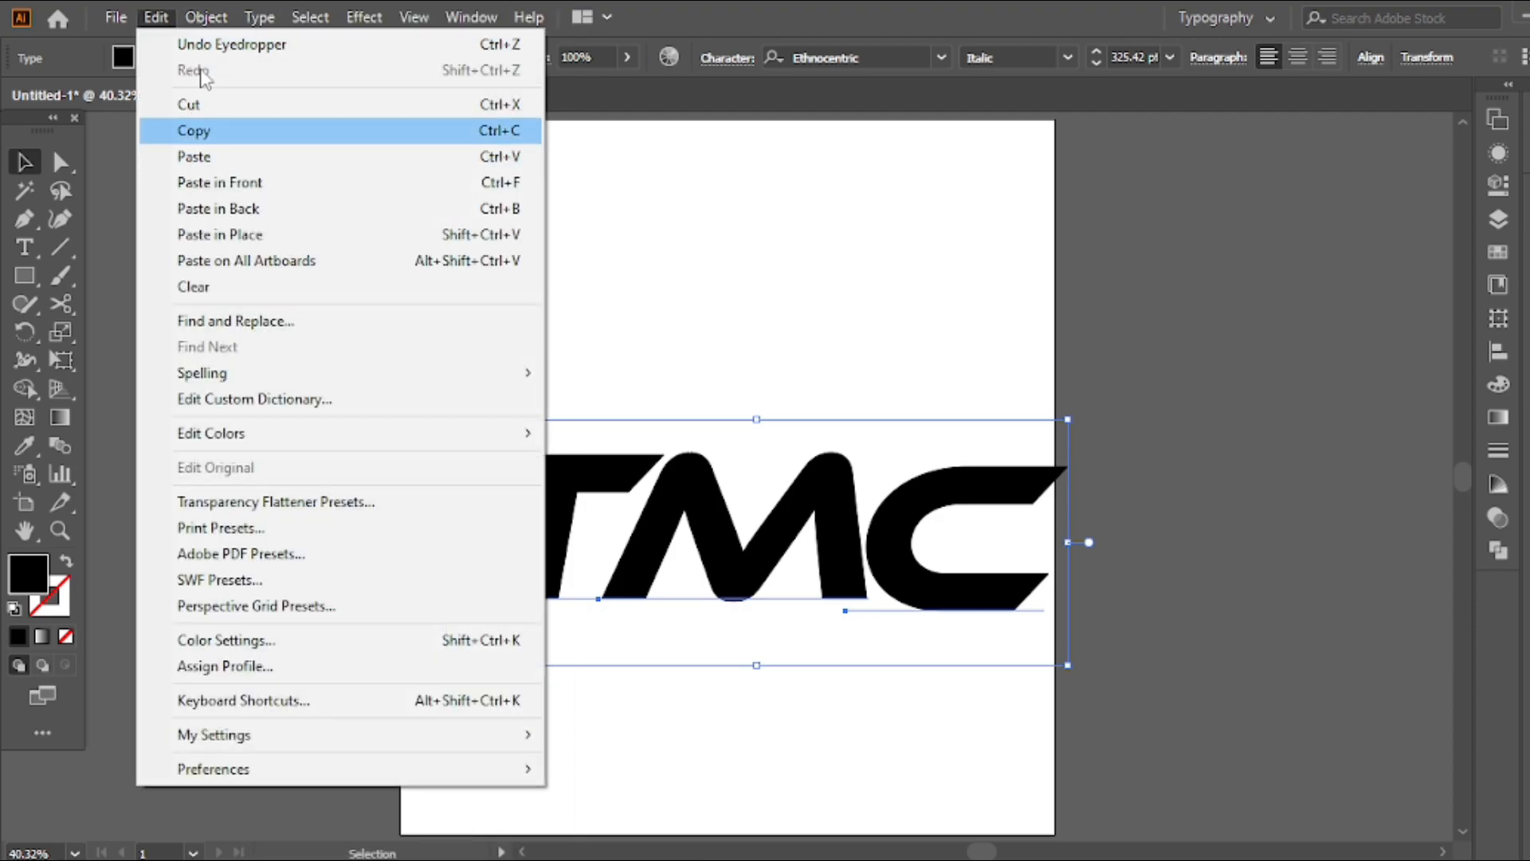
click(324, 313)
click(223, 18)
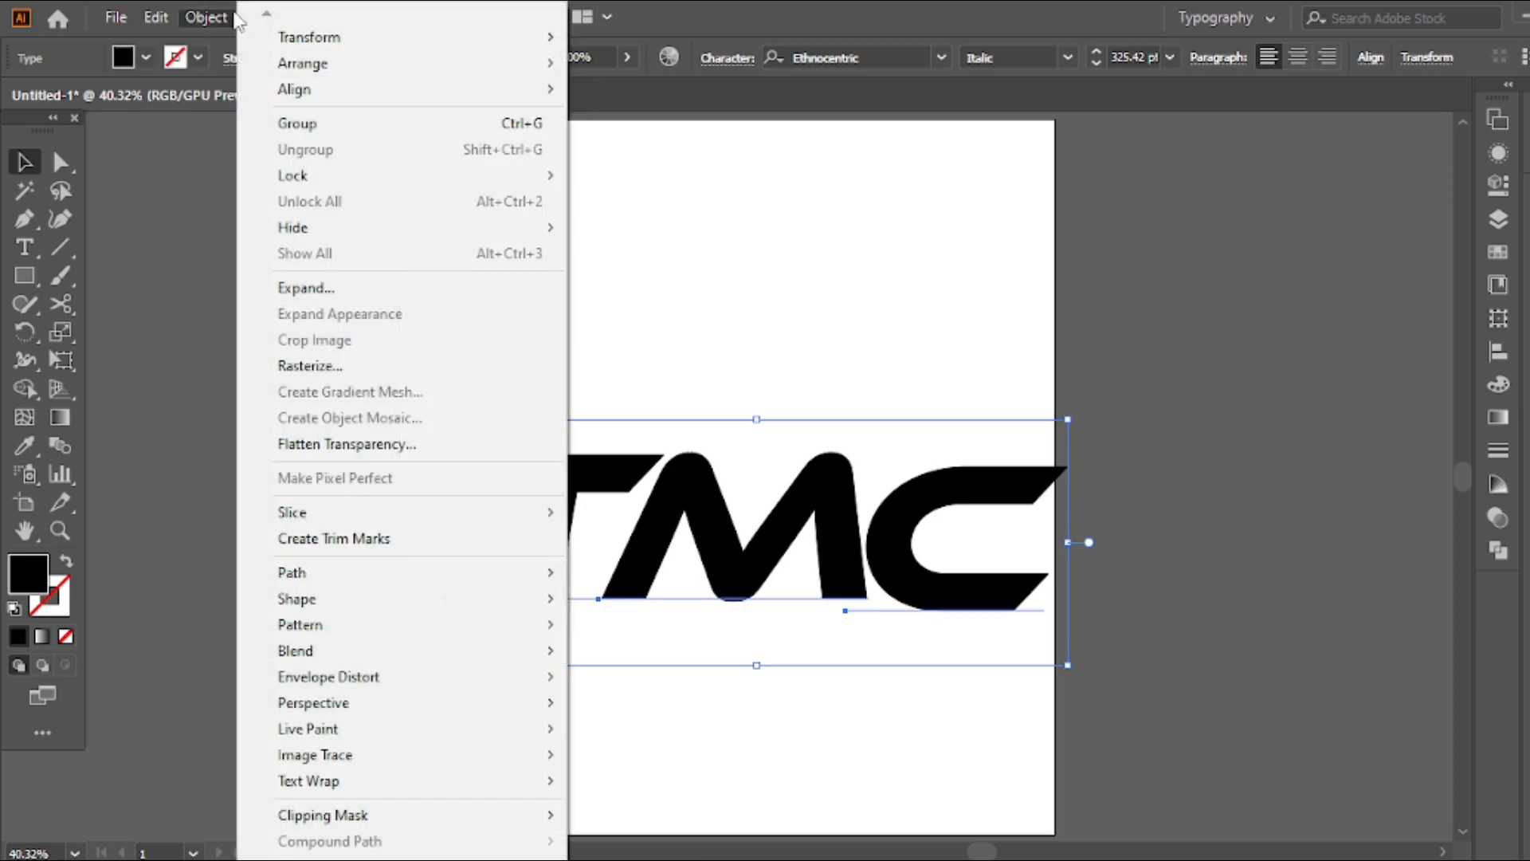
click(303, 292)
click(751, 577)
click(703, 381)
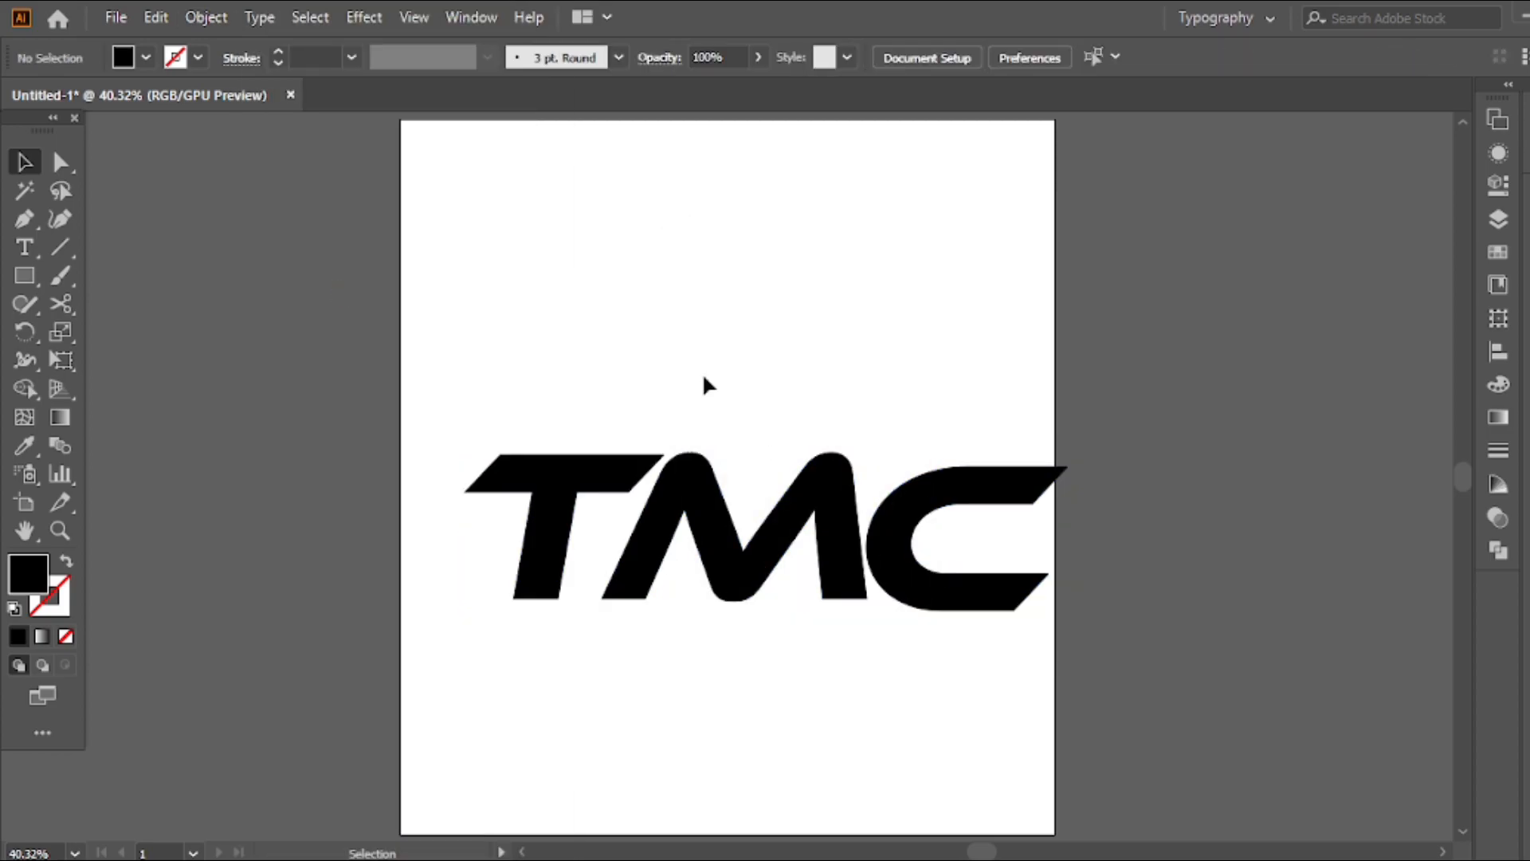
Step: Overlap the C with the M's right leg and align all three letters by their vertical centres
click(719, 526)
click(765, 413)
drag(886, 536, 843, 546)
drag(925, 372, 755, 498)
click(1111, 57)
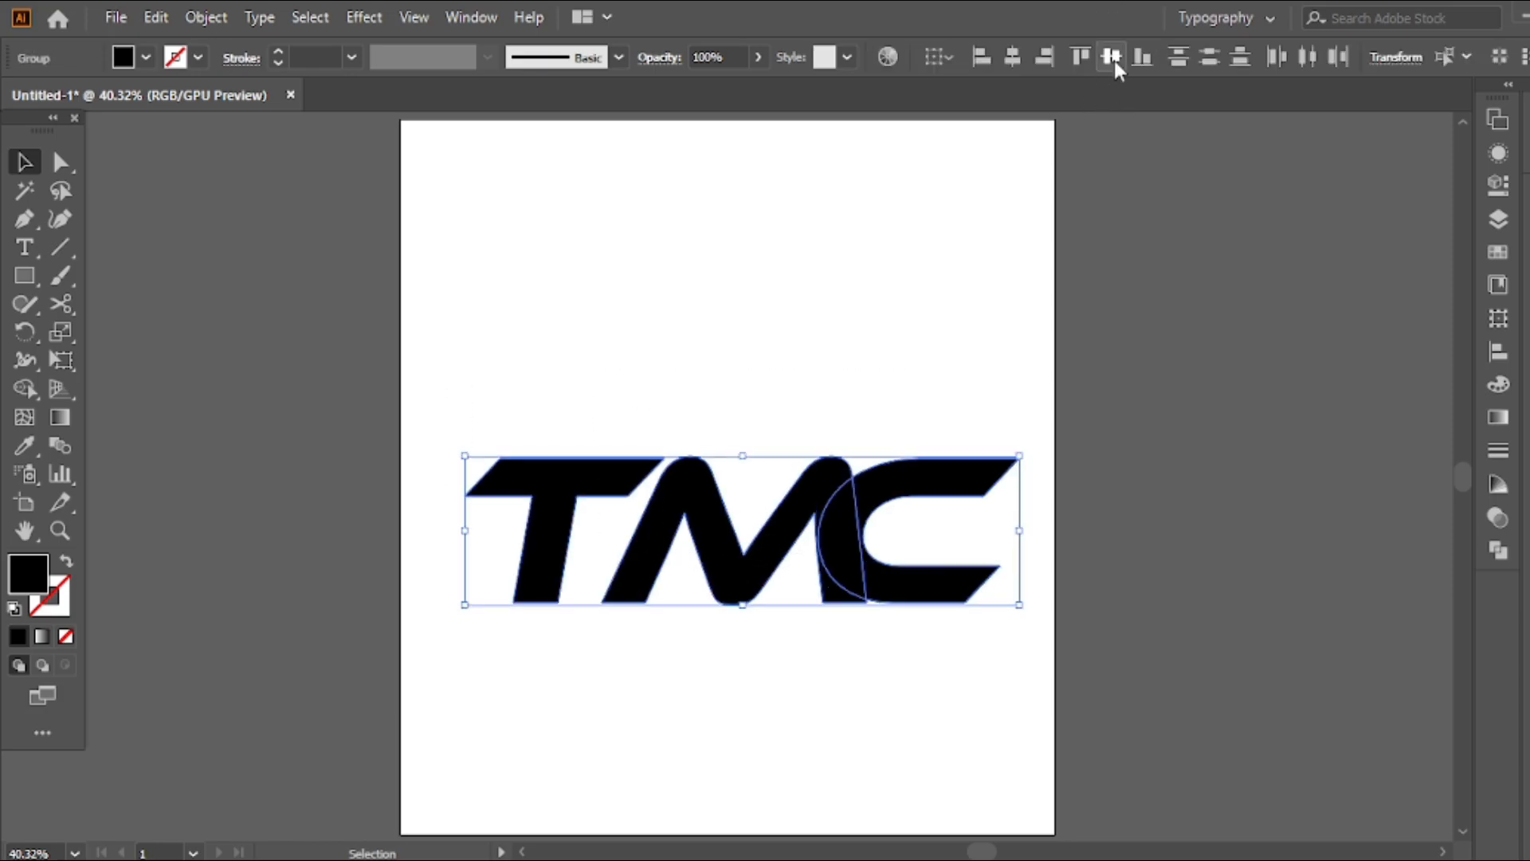
click(916, 382)
click(859, 565)
click(898, 590)
drag(895, 586, 893, 584)
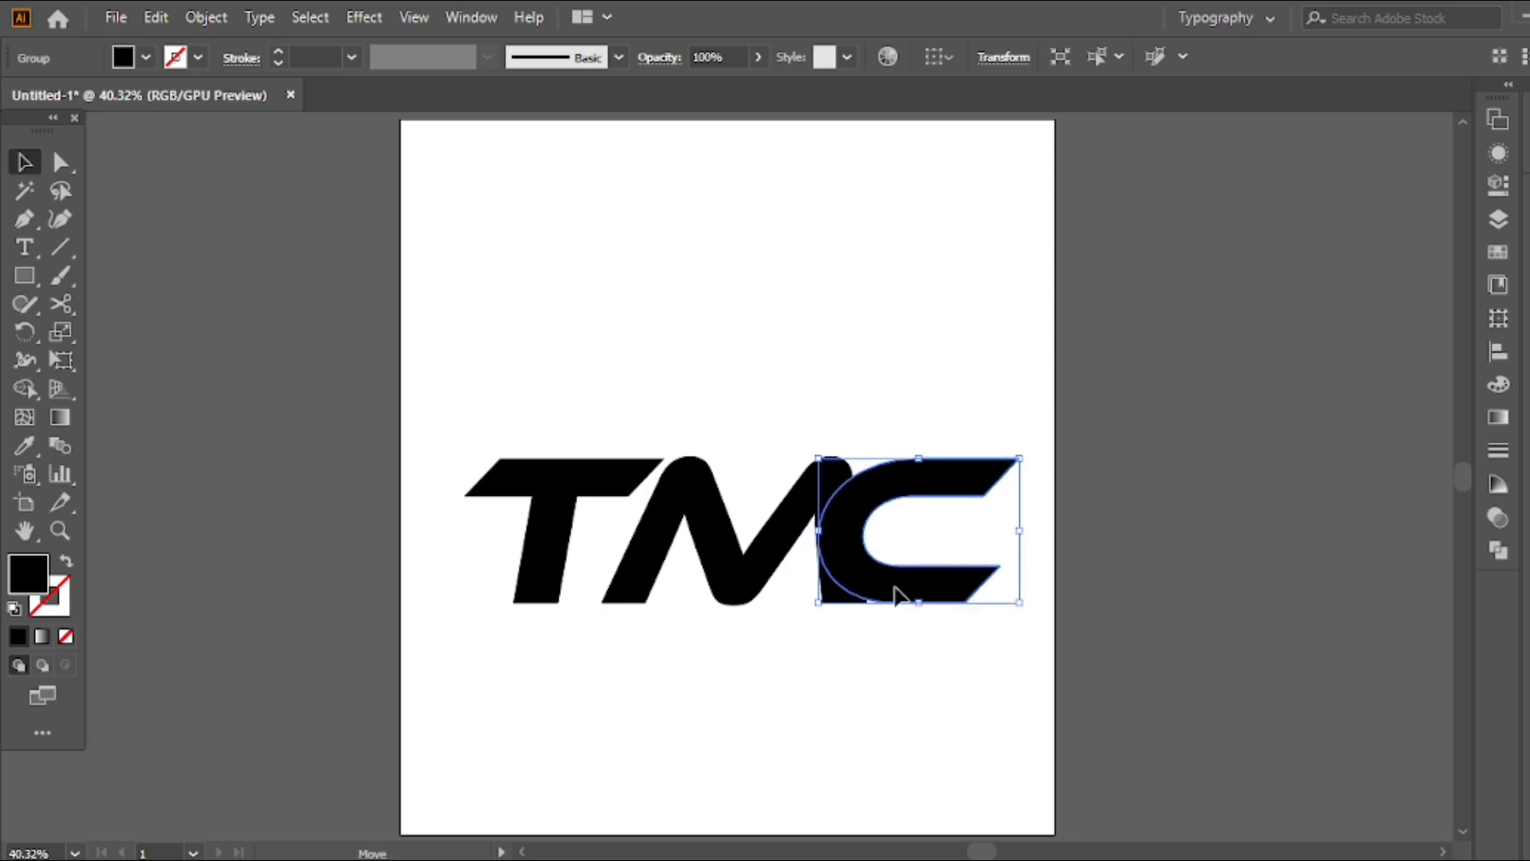
click(806, 642)
Step: Reshape the foot of the M's right leg so it follows the outer curve of the C
key(a)
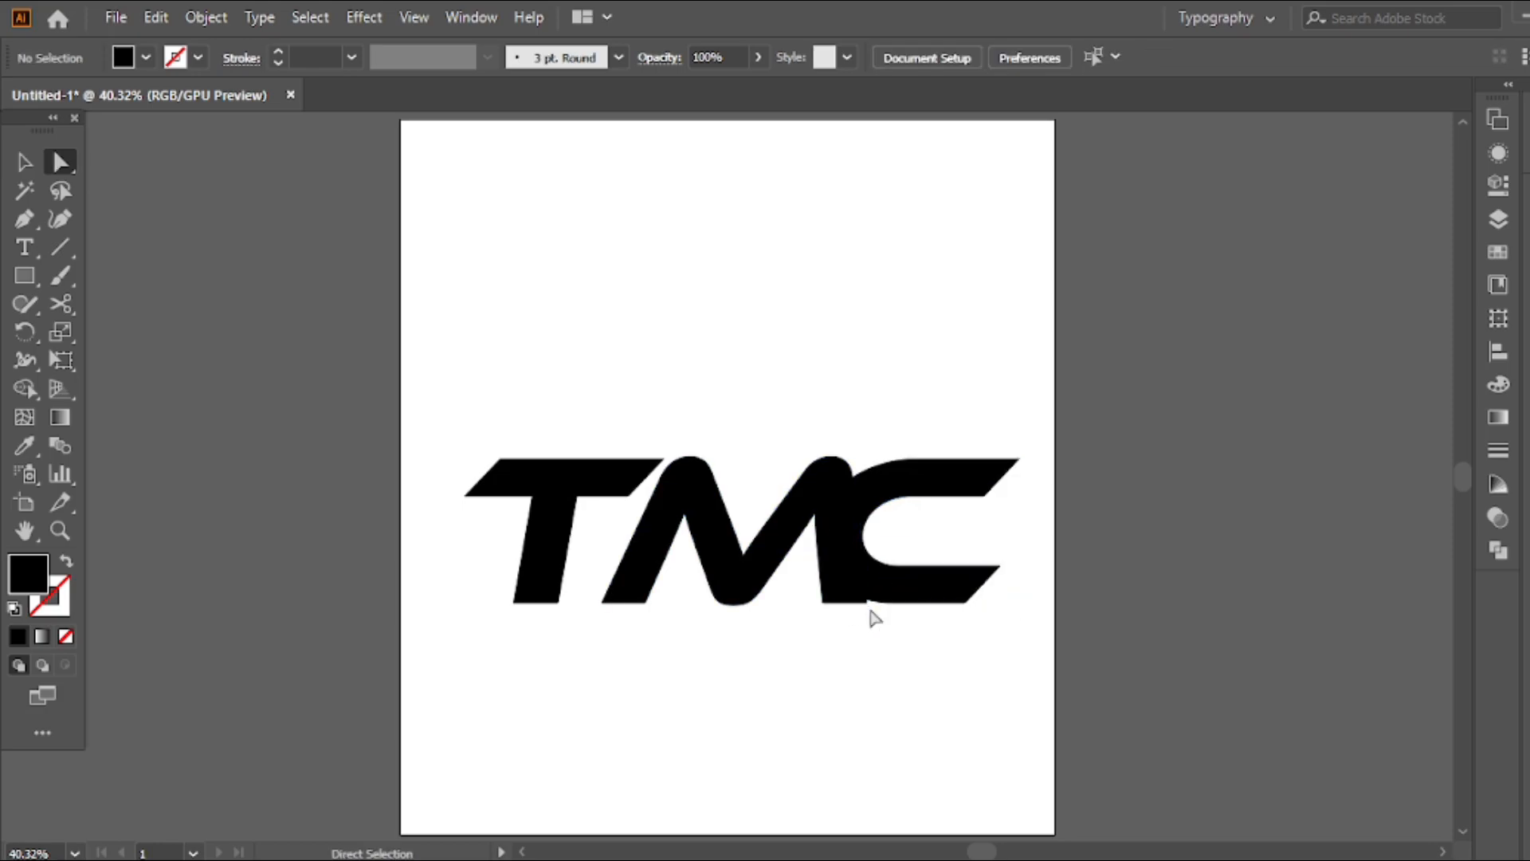
scroll(867, 604, up, 3)
drag(863, 596, 868, 590)
click(847, 635)
drag(760, 591, 988, 447)
click(997, 440)
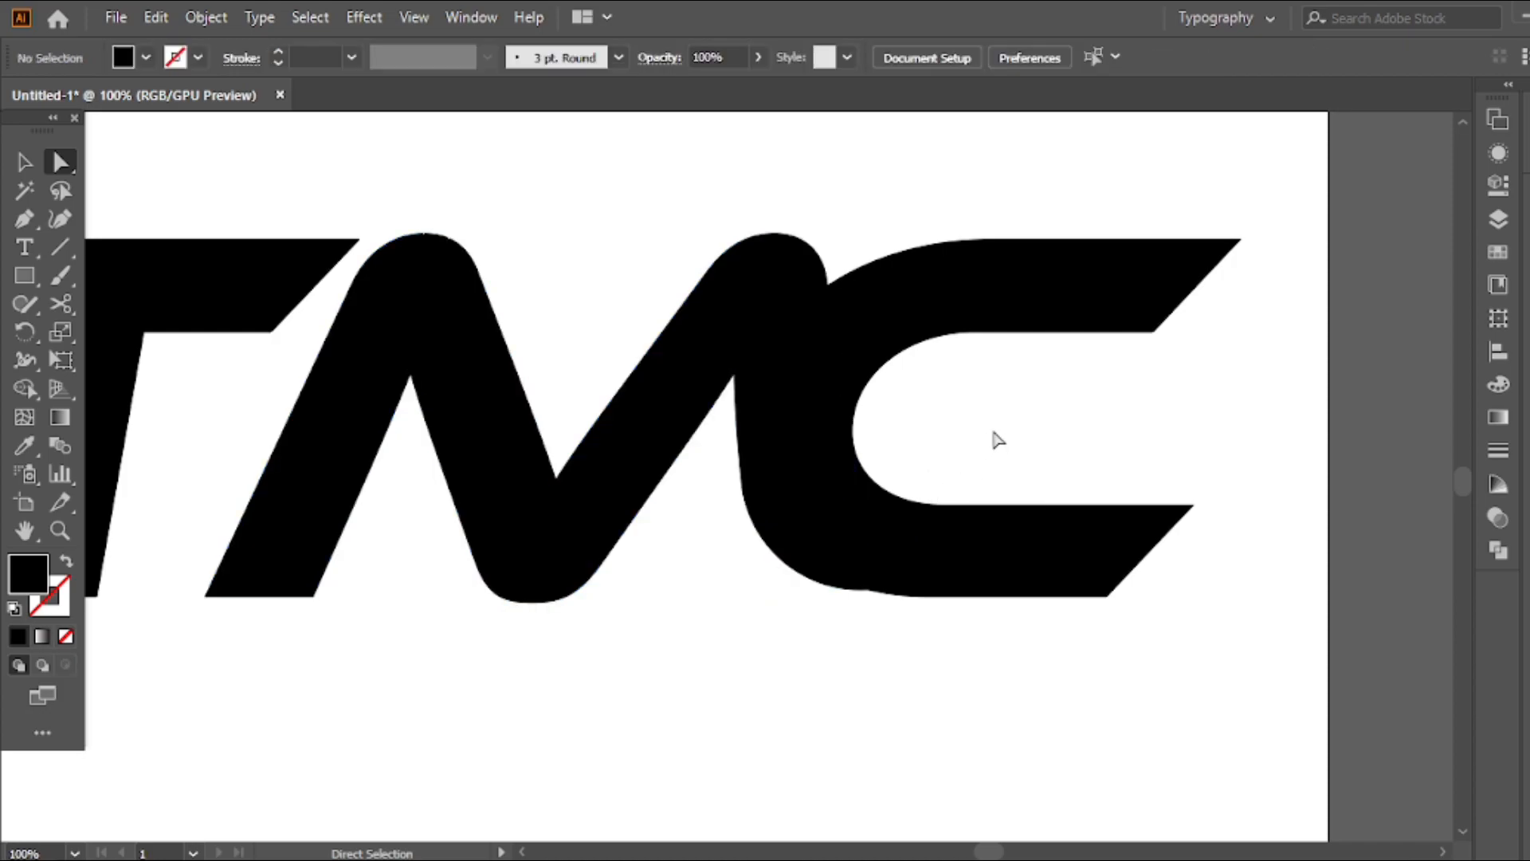
Step: Draw a closed four-point Pen shape over the part of the T's crossbar to the right of its stem
key(ctrl+minus)
key(ctrl+minus)
key(ctrl+minus)
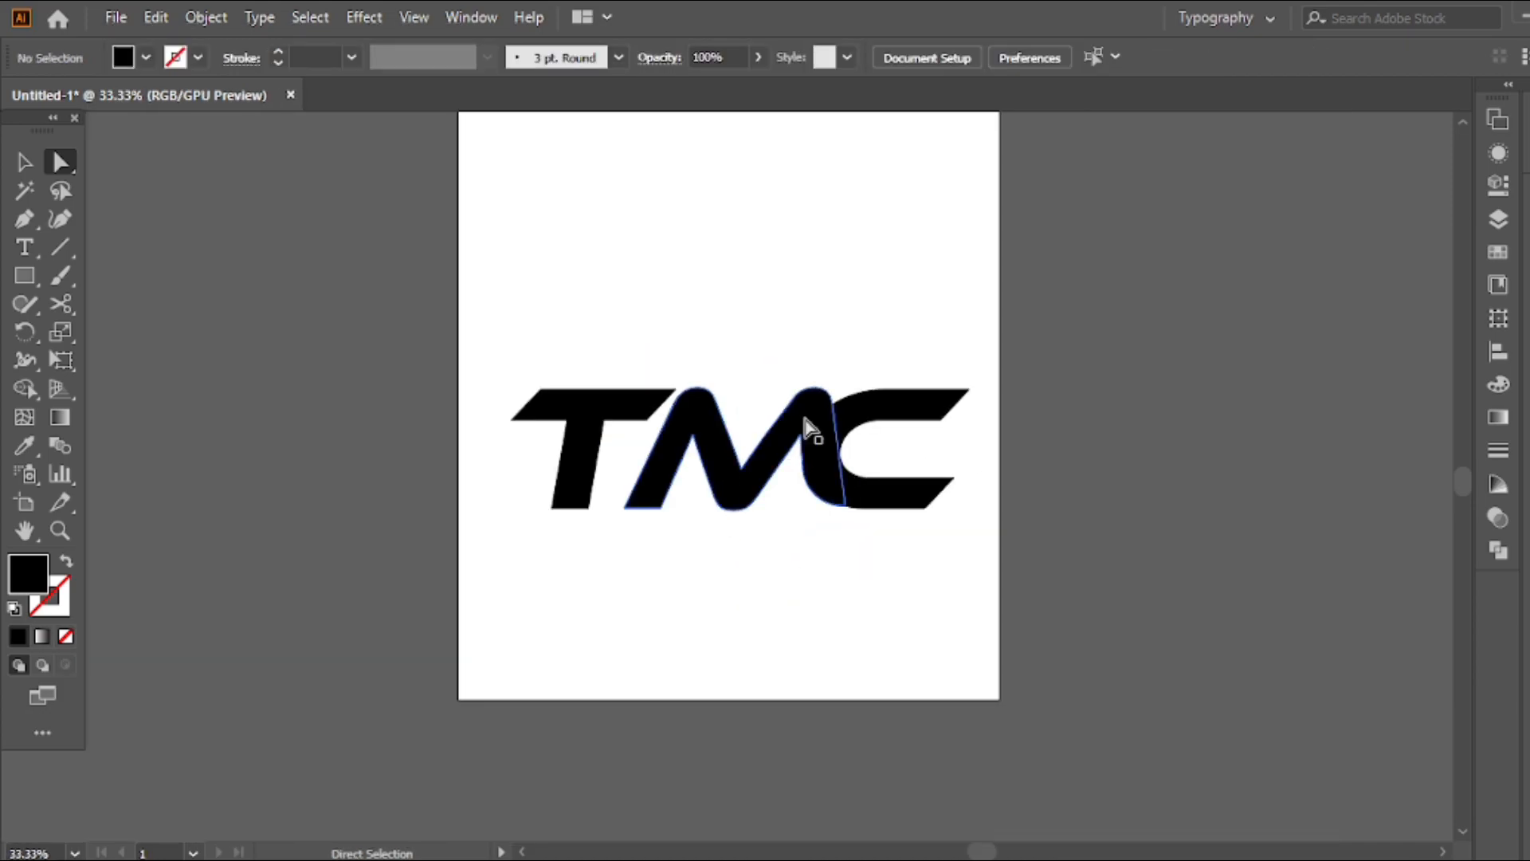
scroll(635, 406, up, 2)
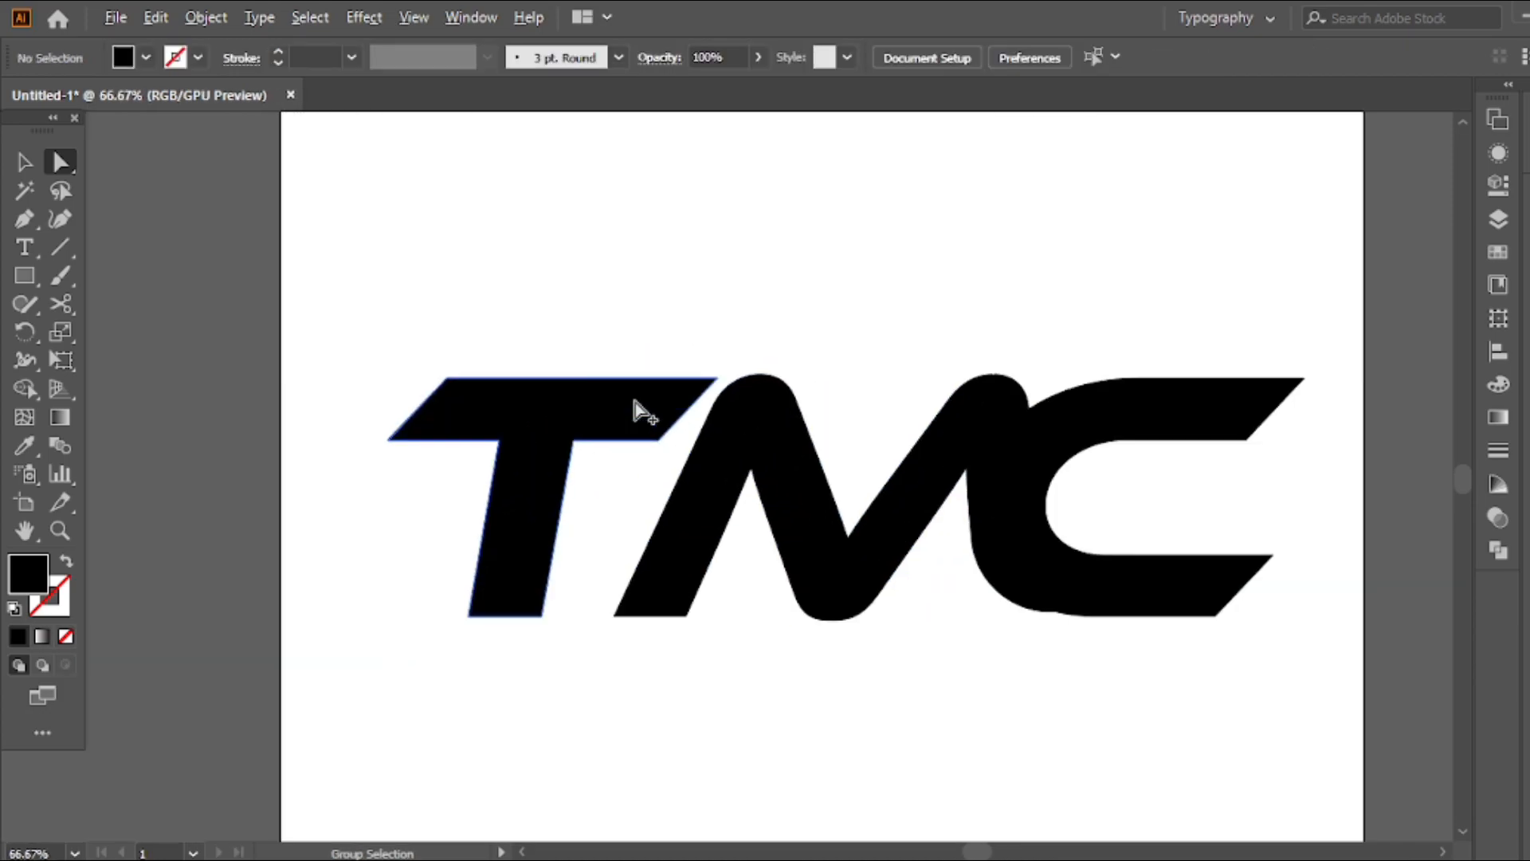
key(p)
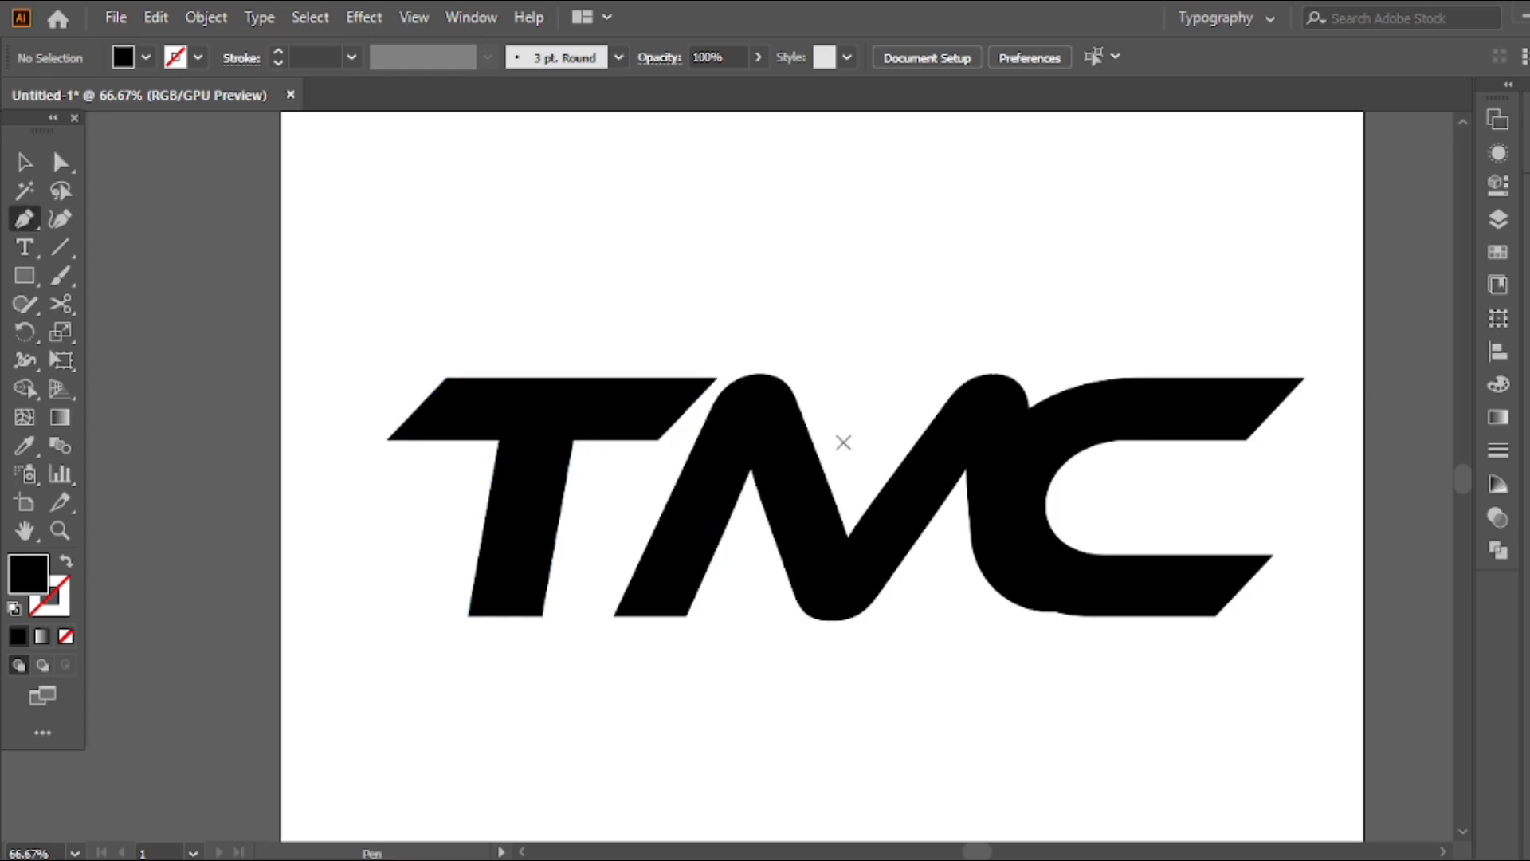
click(573, 439)
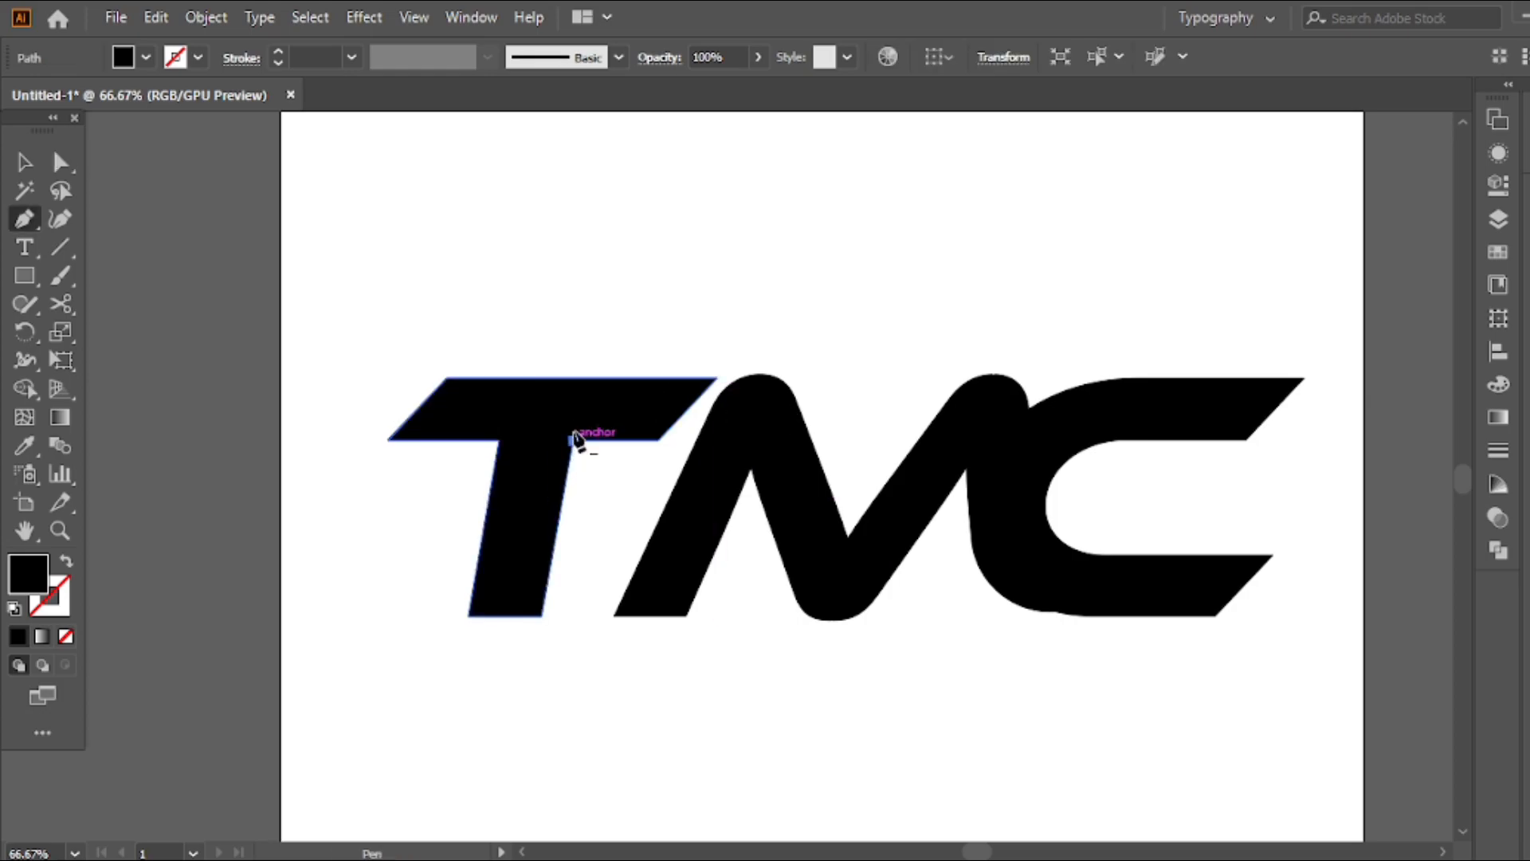
click(591, 378)
click(717, 378)
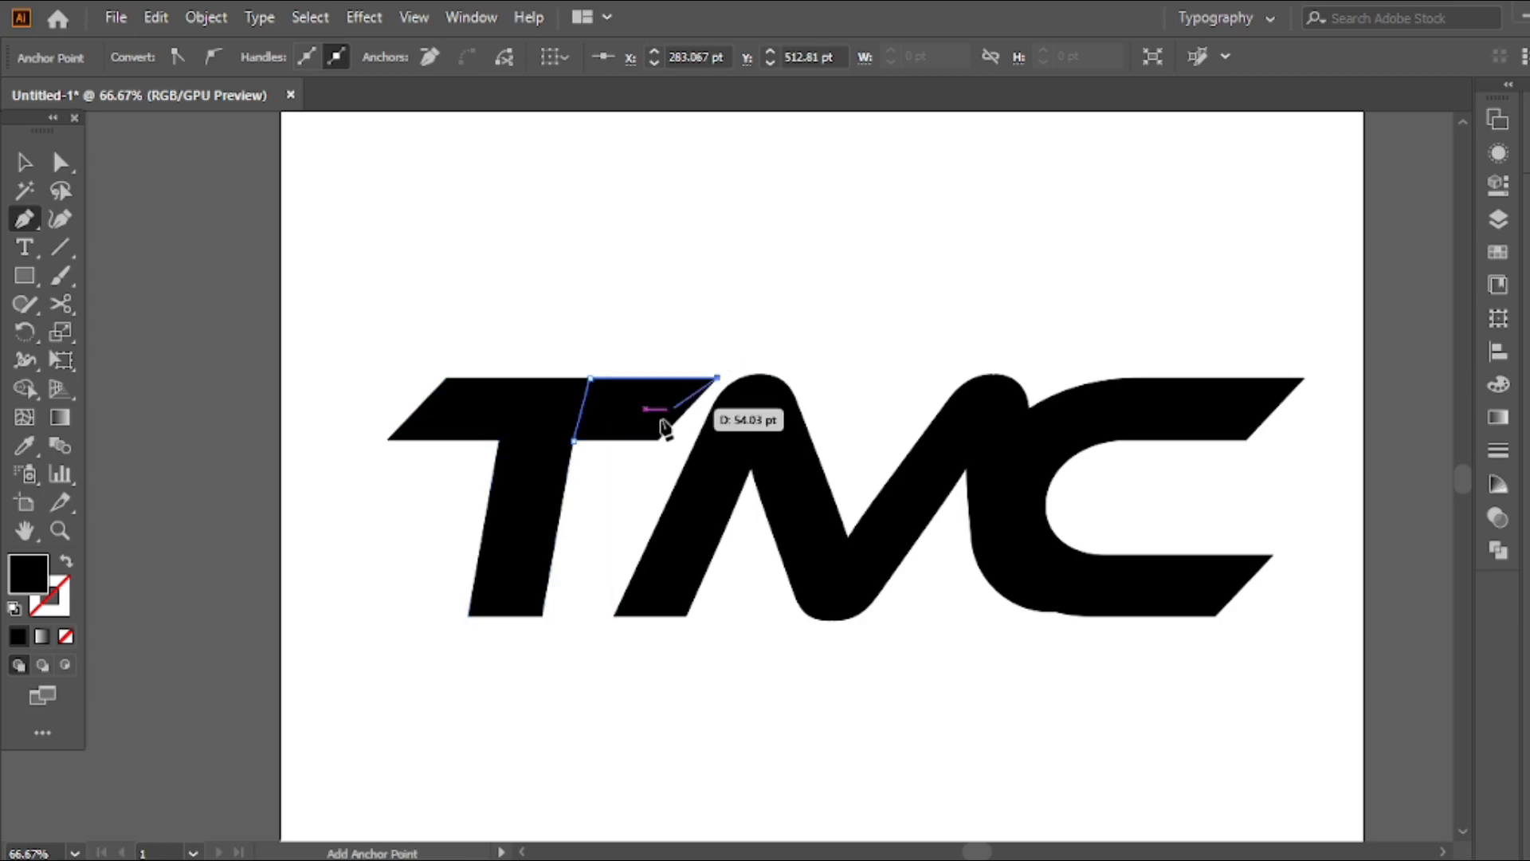
click(660, 439)
click(574, 439)
Step: Cut the right arm off the T by removing the overlapping region with the Shape Builder
scroll(683, 399, down, 1)
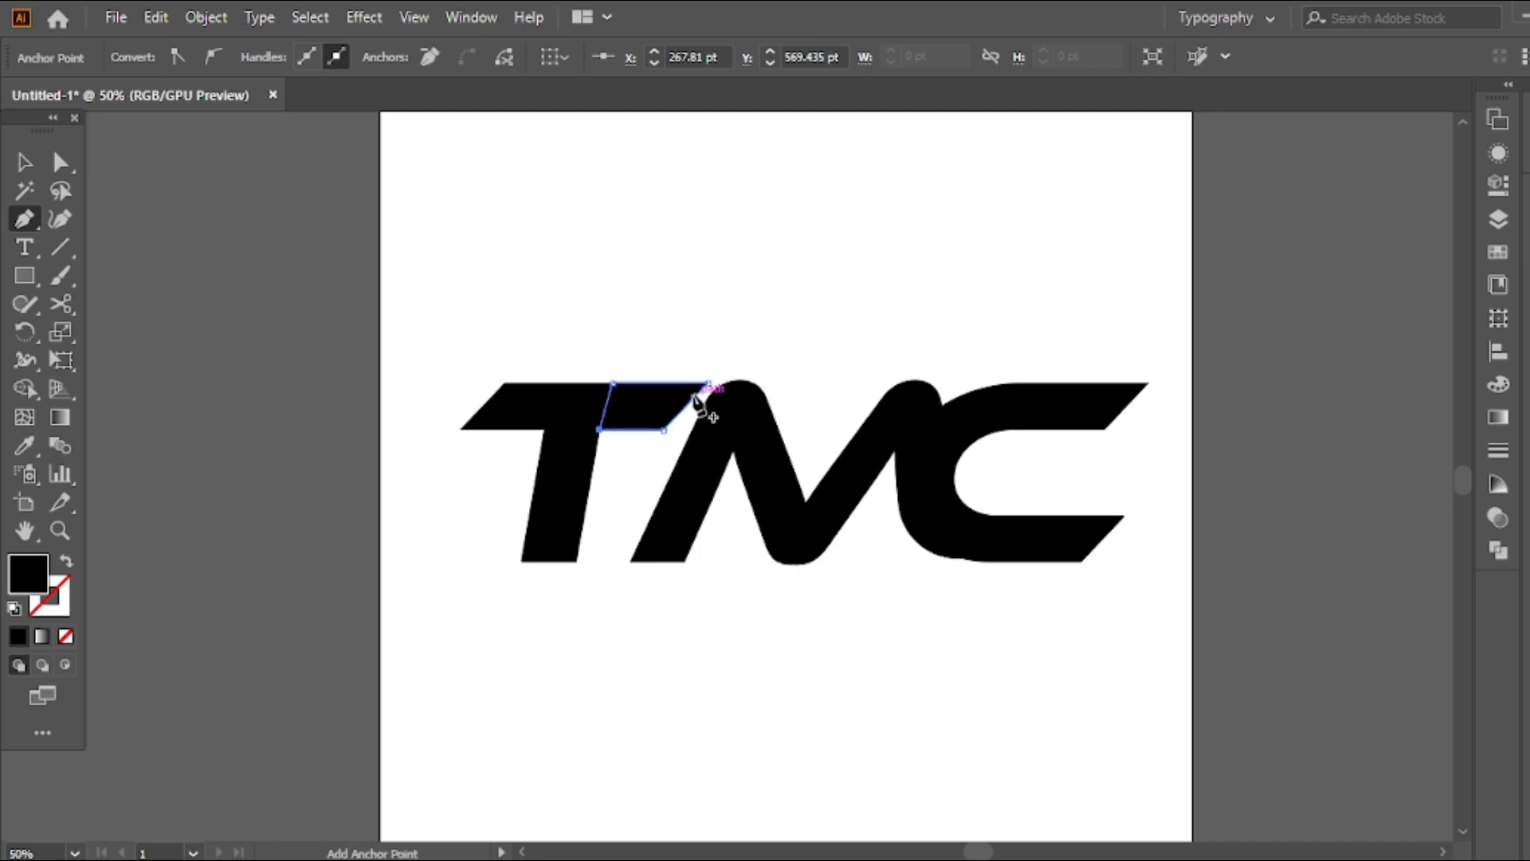
key(v)
drag(536, 444, 523, 462)
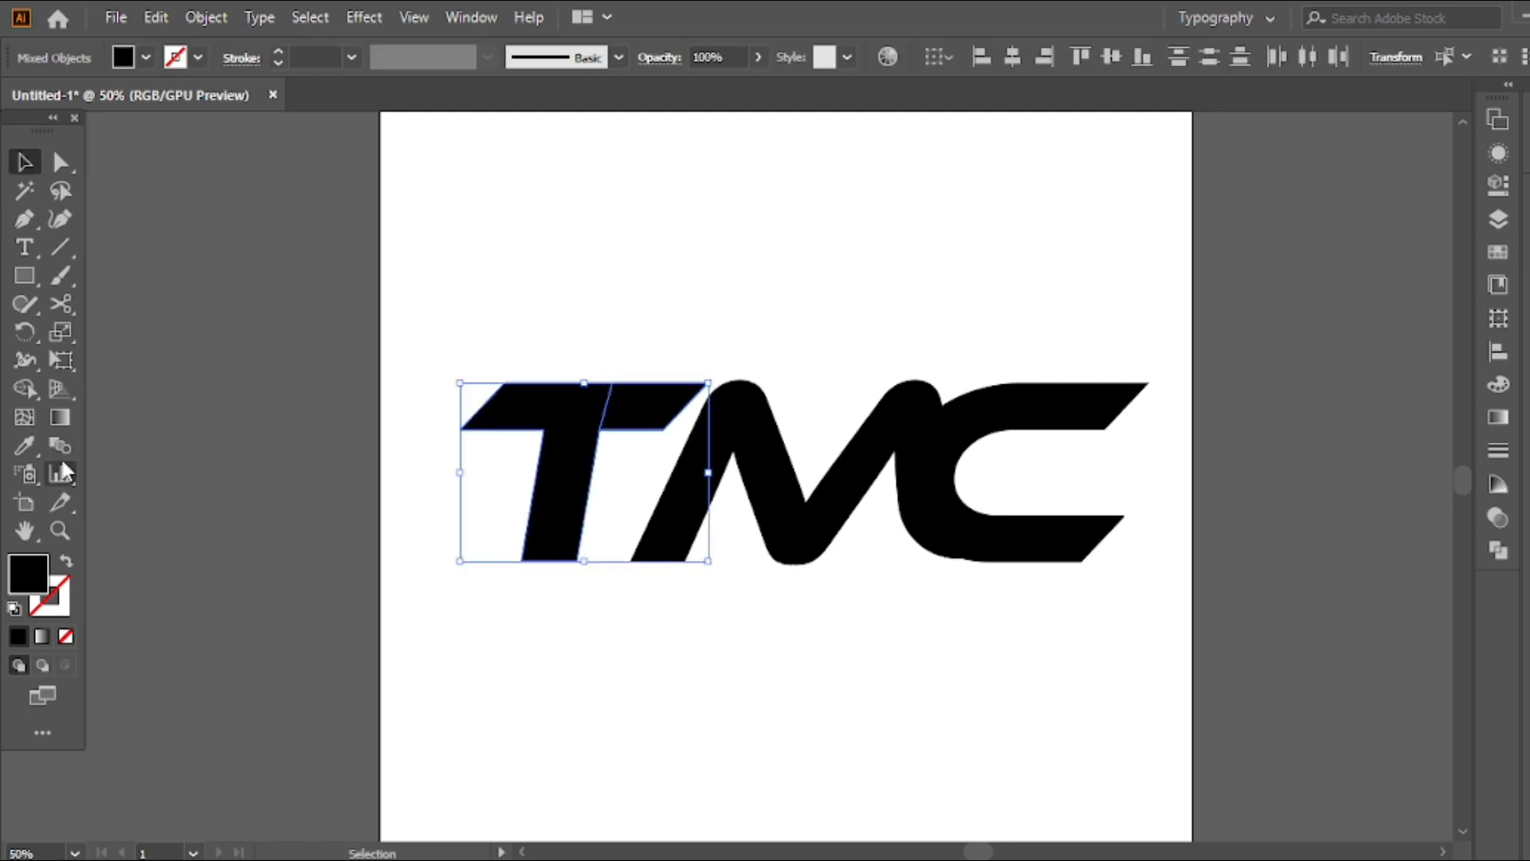
click(23, 388)
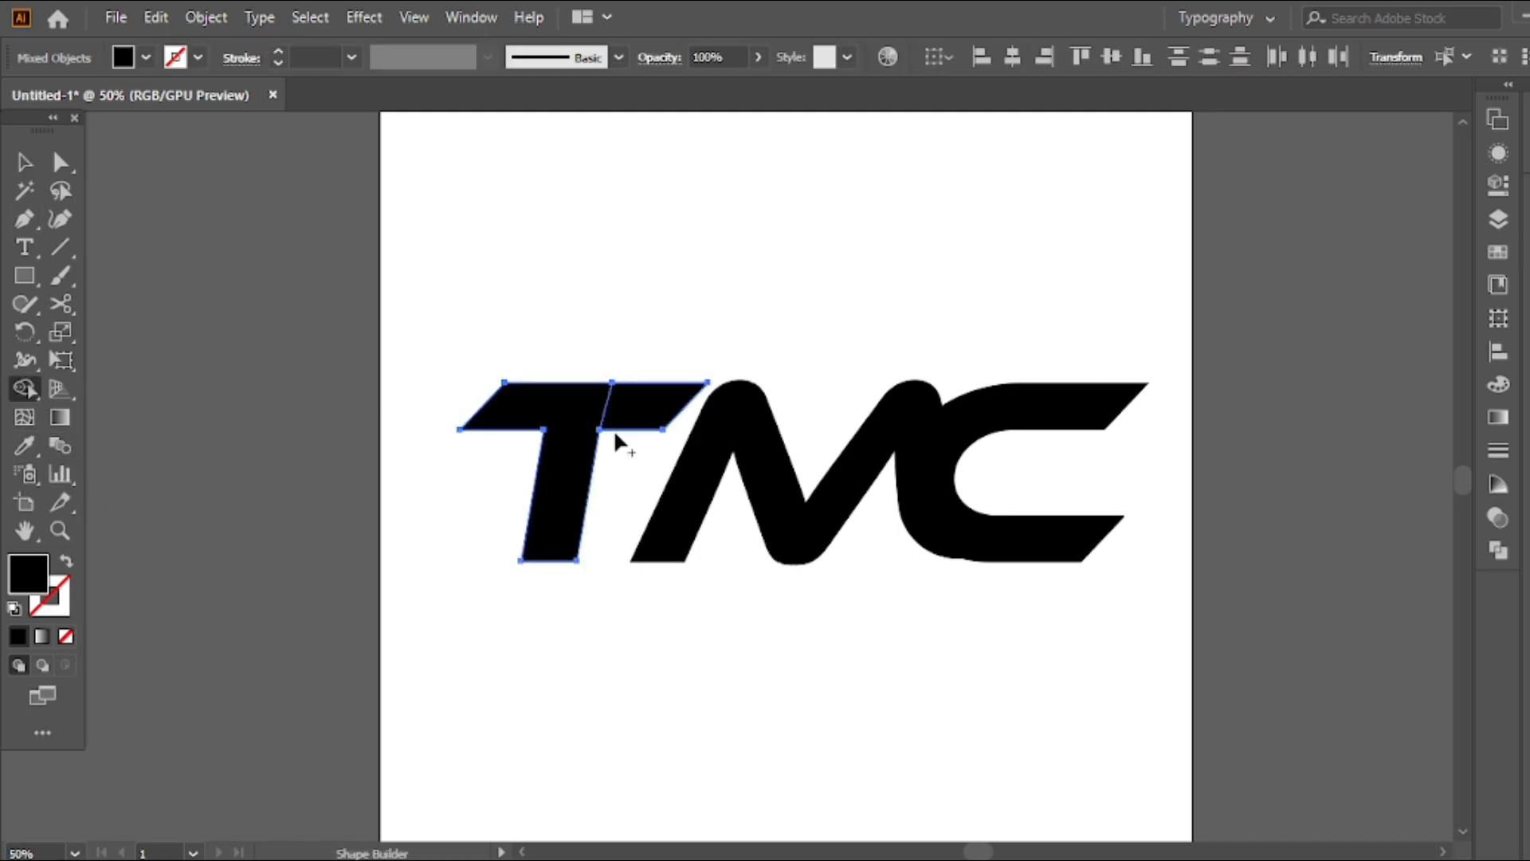
drag(614, 436, 692, 329)
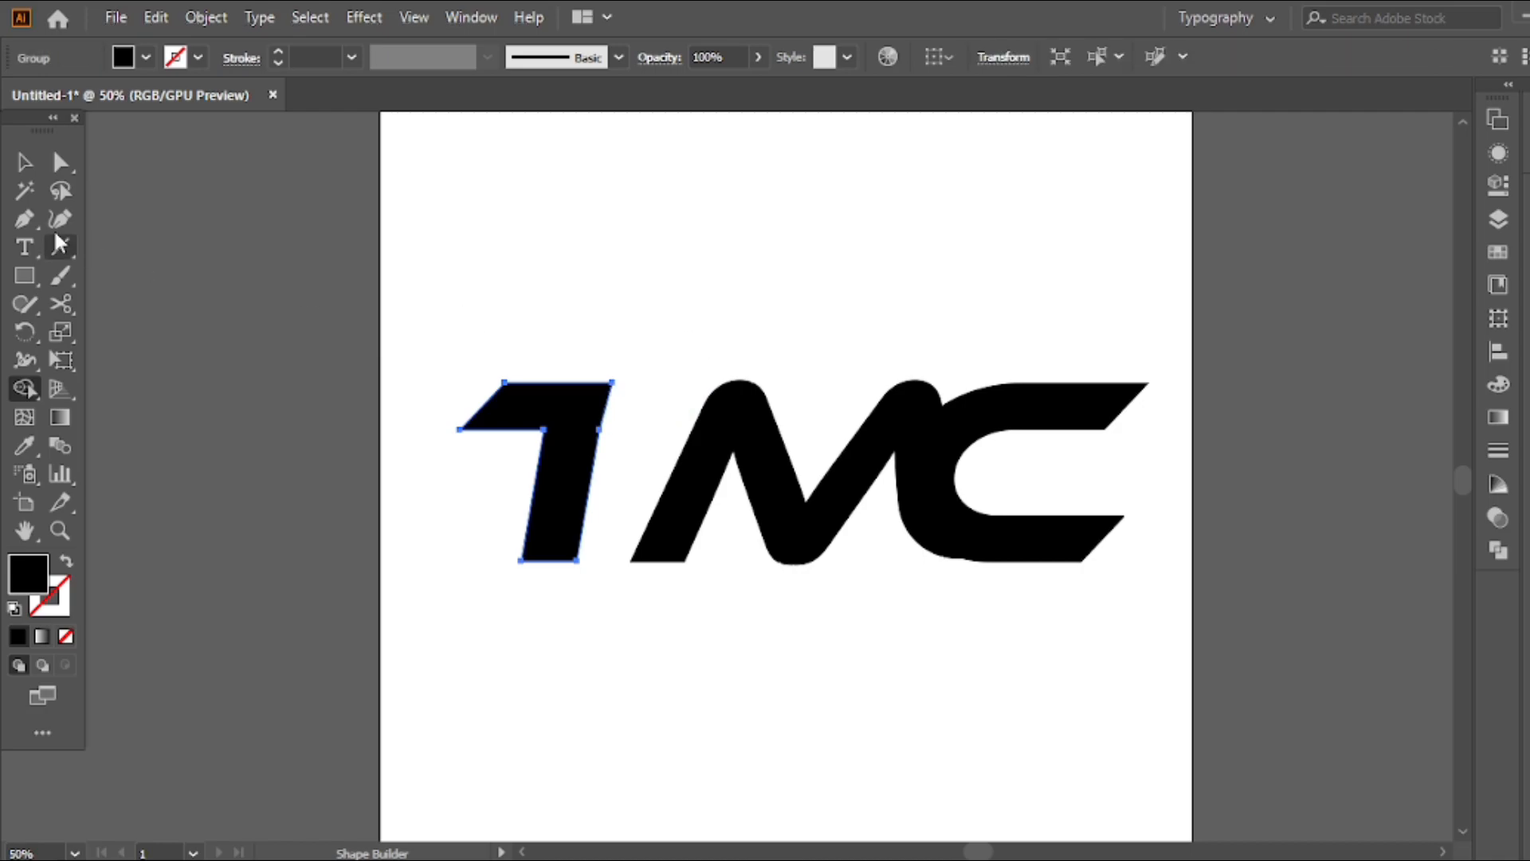
click(26, 168)
click(506, 236)
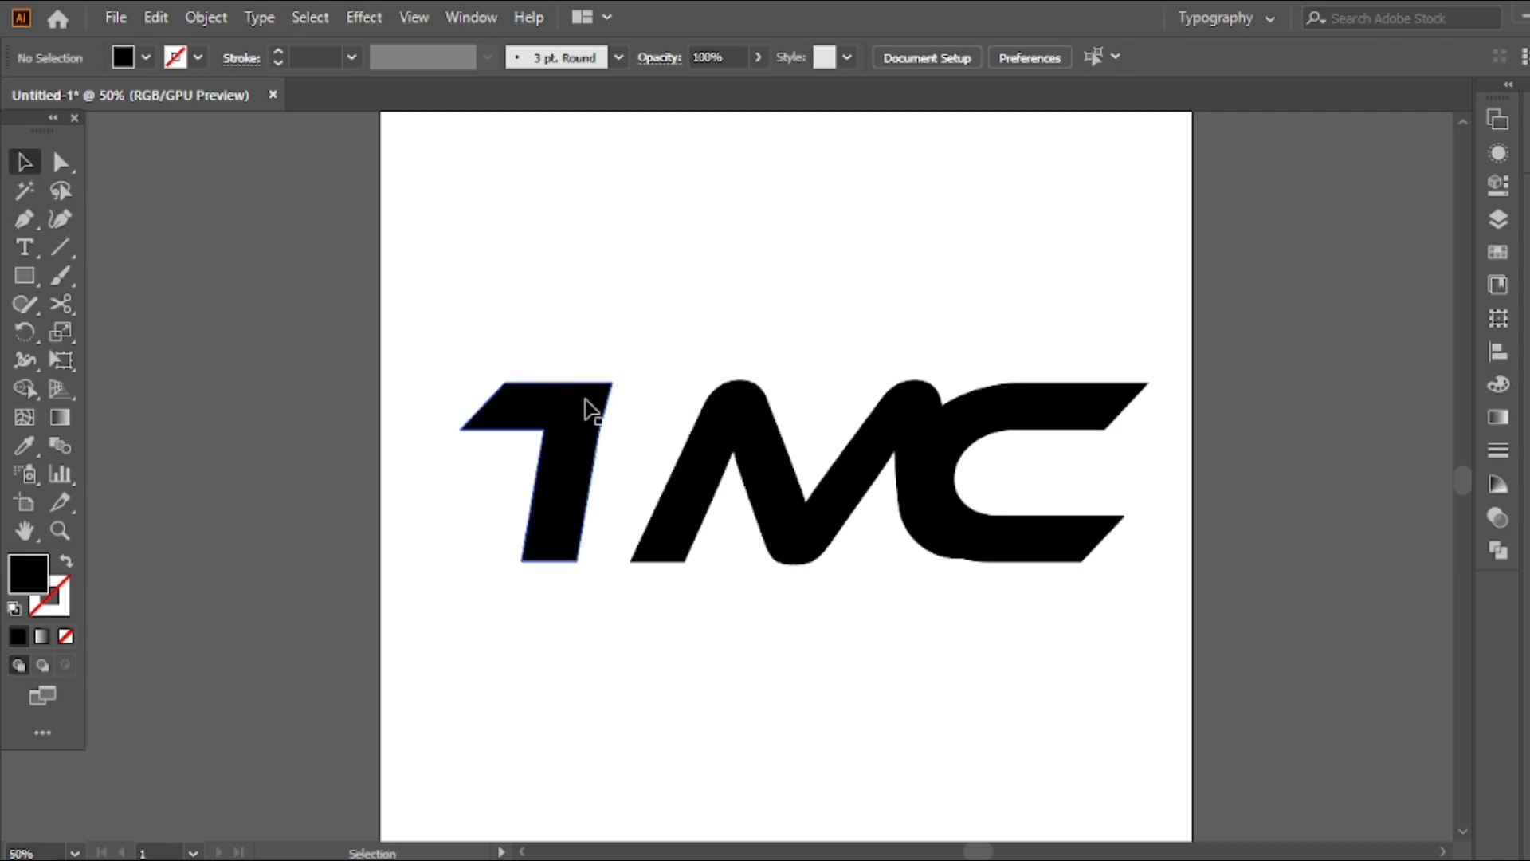
Step: Shift the T's upper anchor points to the right so its stem slants like the M's left leg
key(a)
drag(591, 386, 423, 434)
key(Right)
key(Right)
key(Right)
key(Right)
key(Right)
key(Right)
key(Right)
key(Right)
key(Right)
key(Right)
key(Right)
key(Right)
key(Right)
key(Right)
key(Right)
key(Right)
key(Right)
key(Right)
key(Right)
key(Right)
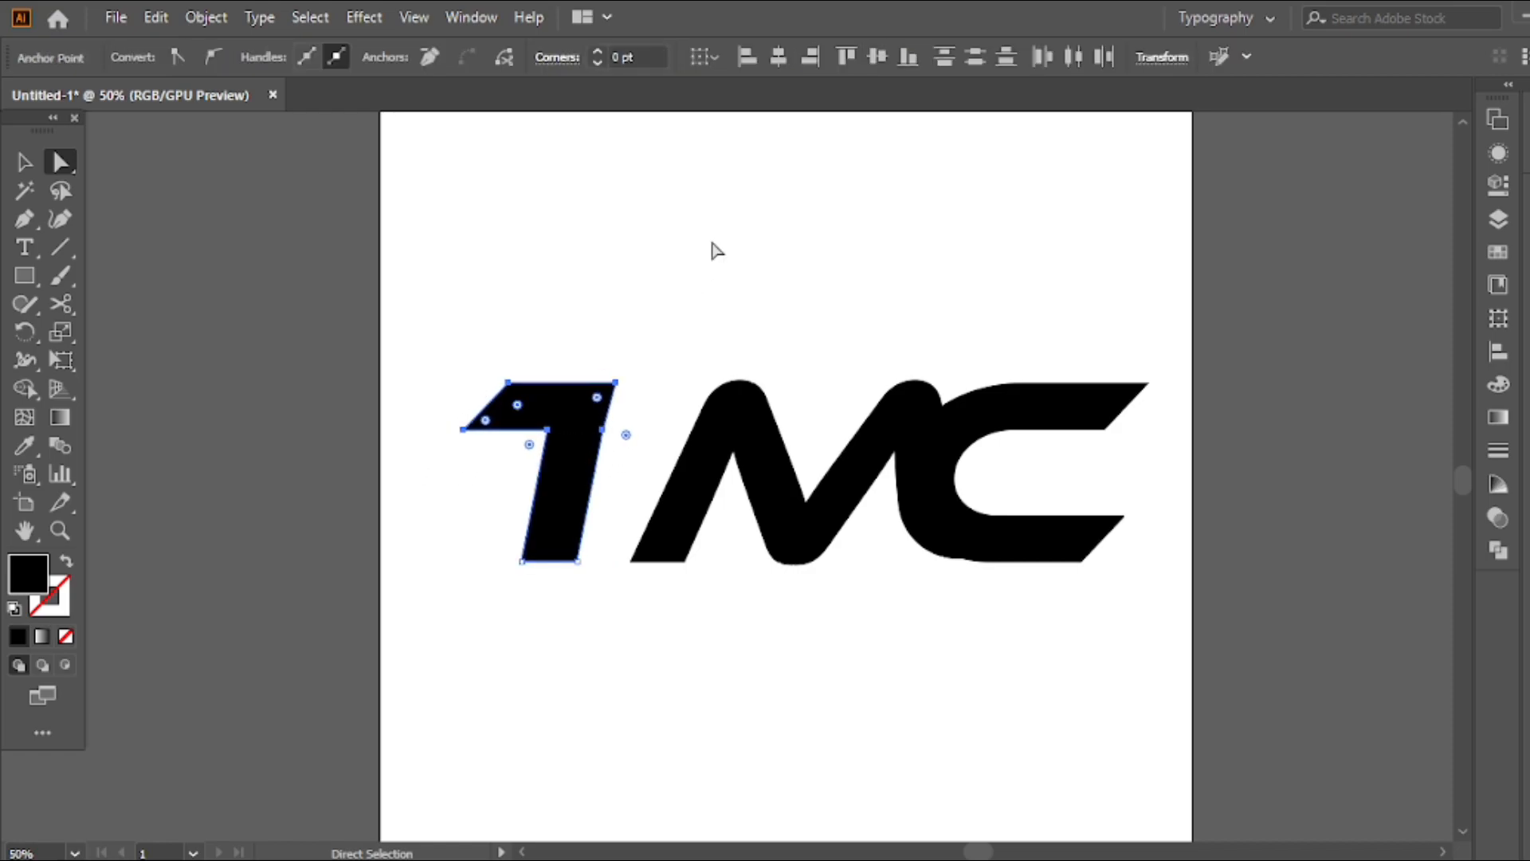
key(Right)
key(Right)
key(Right)
key(Right)
key(Right)
key(Right)
key(Right)
key(Right)
key(Right)
key(Right)
key(Right)
key(Right)
key(Right)
key(Right)
key(Right)
key(Right)
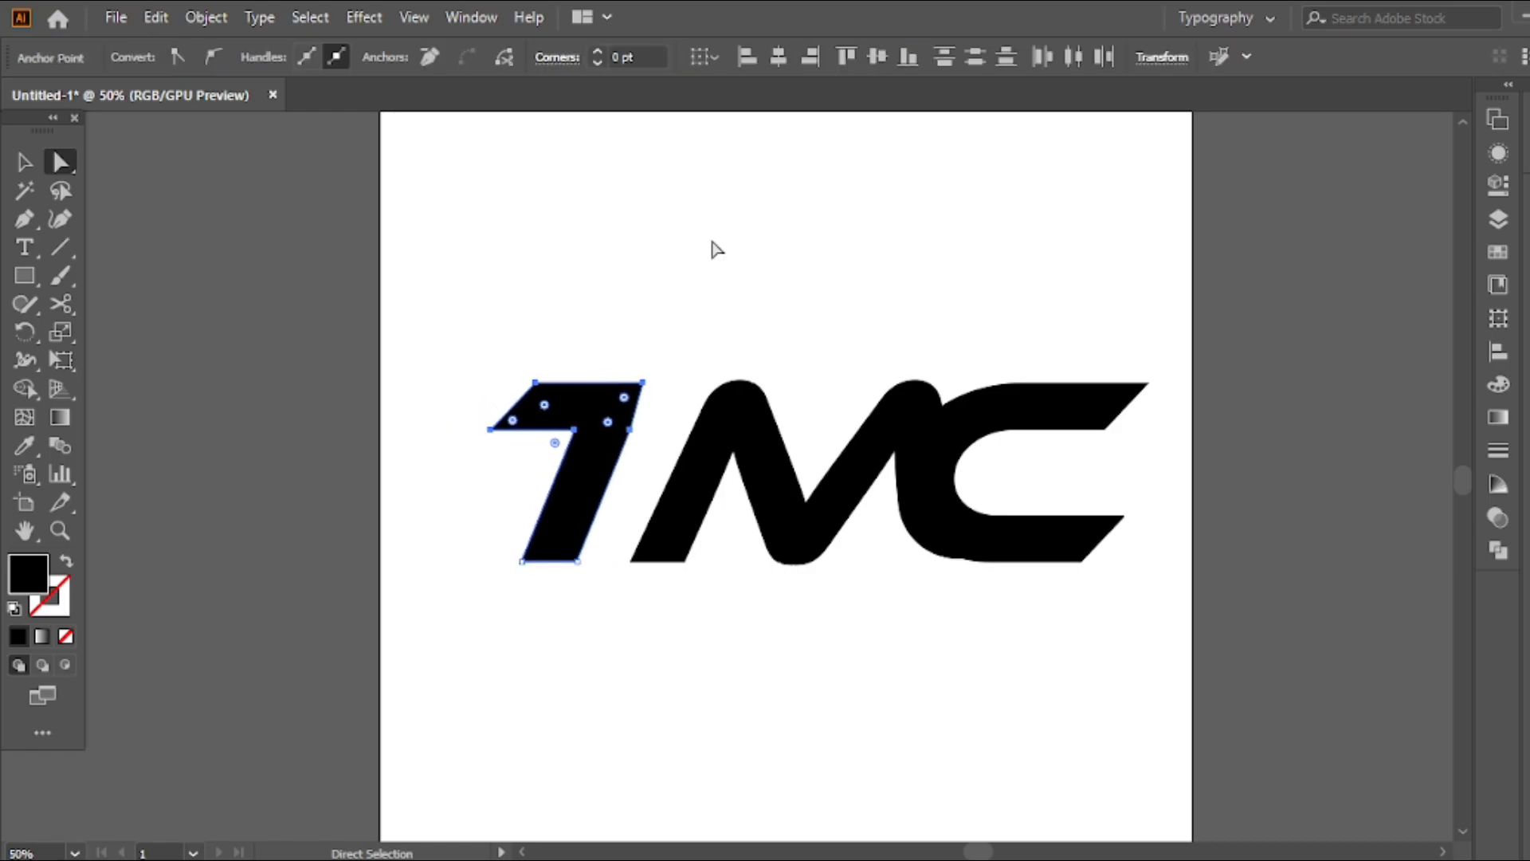
click(711, 243)
Step: Move the T to the right so it sits close beside the M with a narrow gap
mouse_move(632, 434)
mouse_down()
mouse_move(654, 420)
mouse_move(635, 454)
mouse_move(618, 444)
mouse_move(640, 441)
mouse_up()
click(693, 334)
click(693, 354)
key(v)
click(717, 284)
key(ctrl+z)
key(ctrl+z)
click(690, 349)
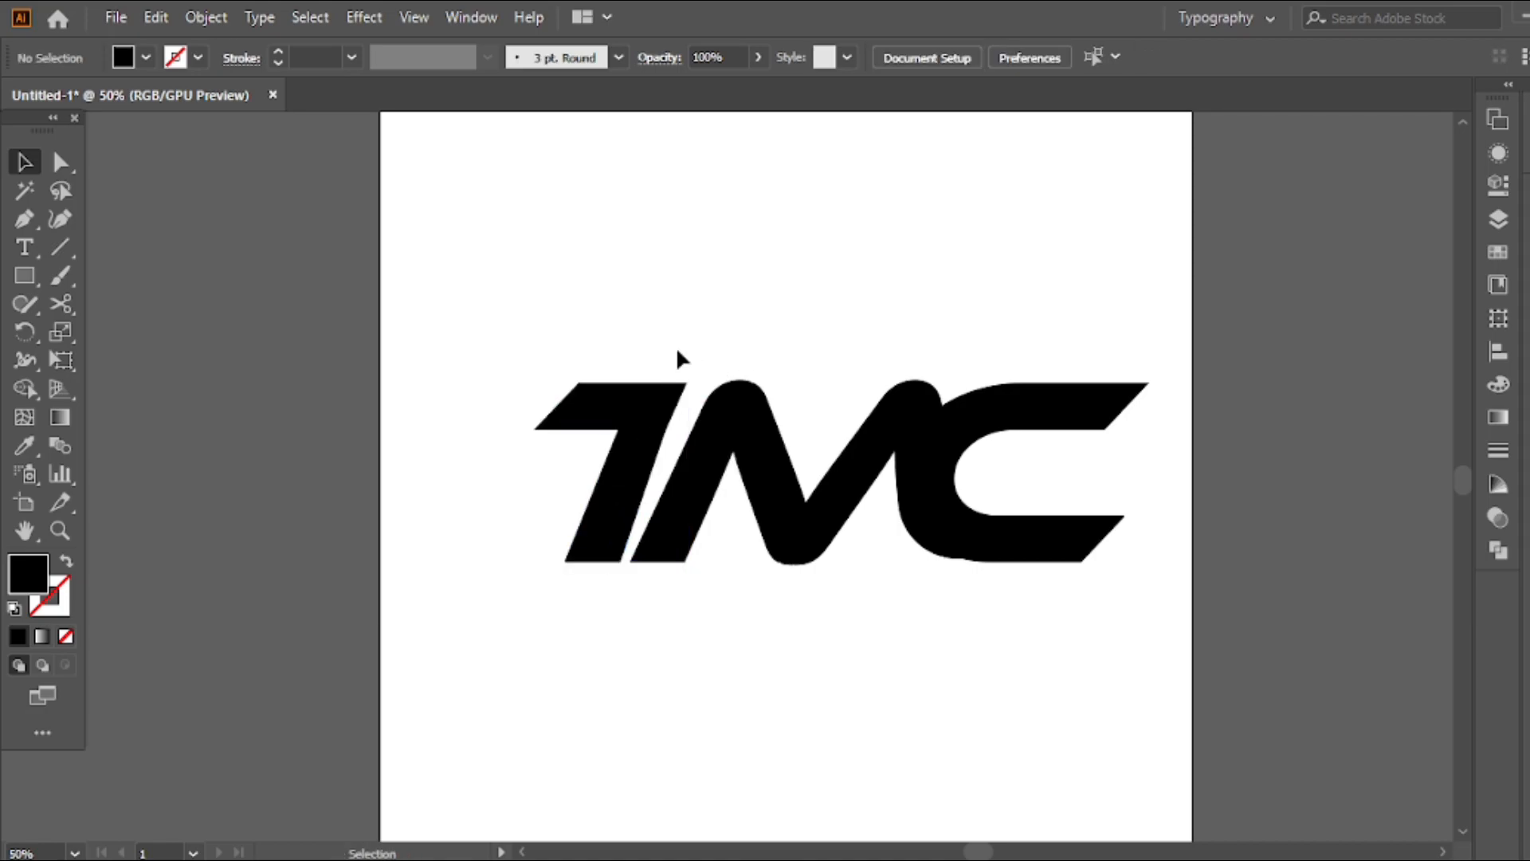
Step: Nudge the T's upper and crossbar anchor points slightly right to make its stem parallel to the M's left leg
key(a)
drag(644, 406, 526, 408)
click(619, 431)
shift+click(667, 430)
shift+click(536, 430)
key(Right)
key(Right)
key(Right)
key(Right)
key(Right)
key(Right)
key(Right)
click(759, 285)
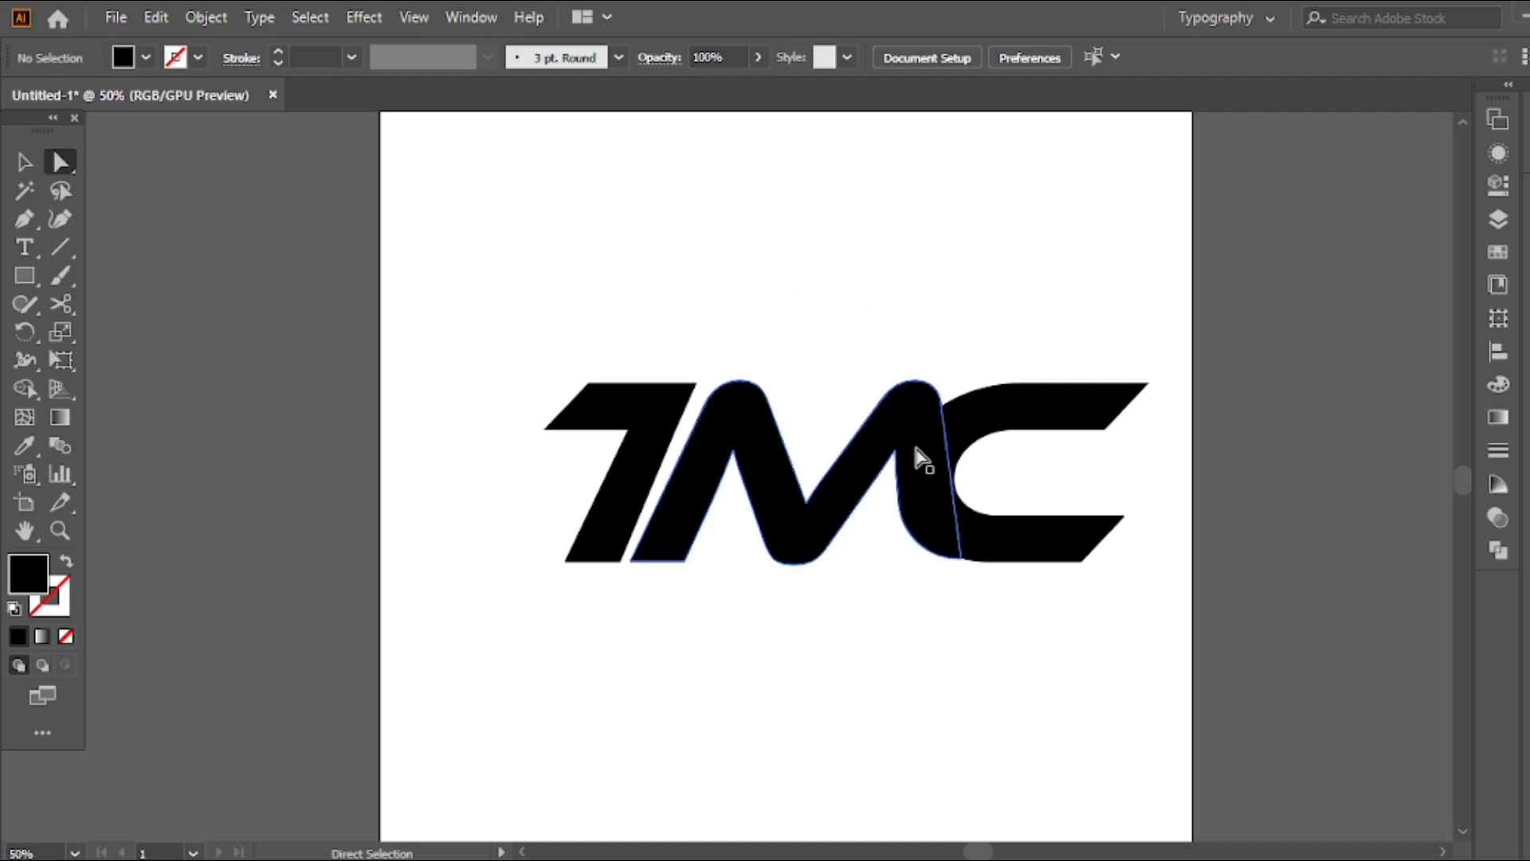
Step: Merge the overlapping M and C into one shape with the Shape Builder
key(v)
scroll(947, 394, down, 1)
drag(936, 301, 829, 313)
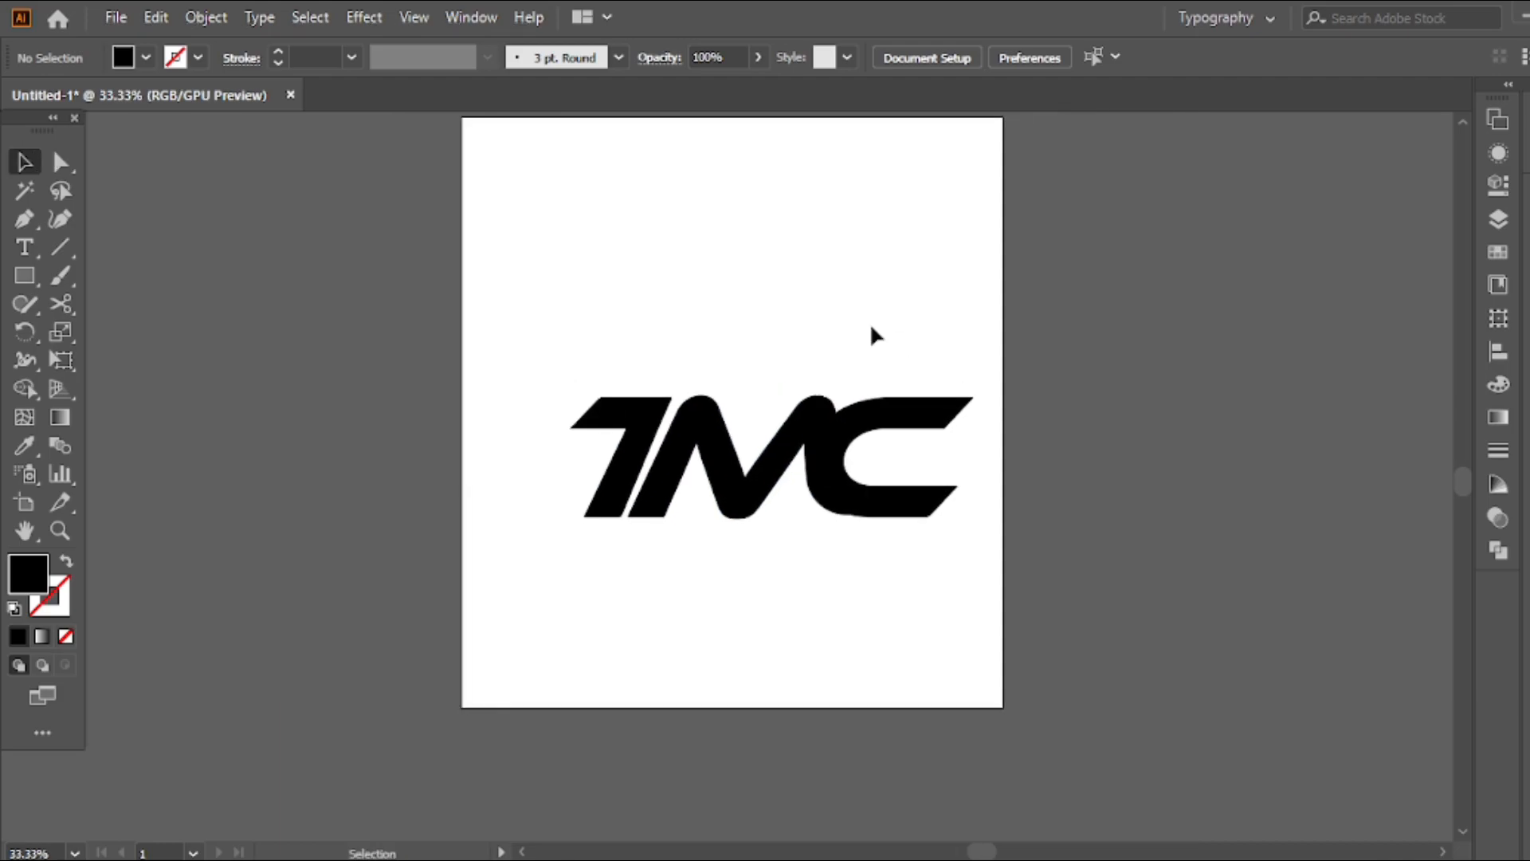
drag(922, 360, 767, 487)
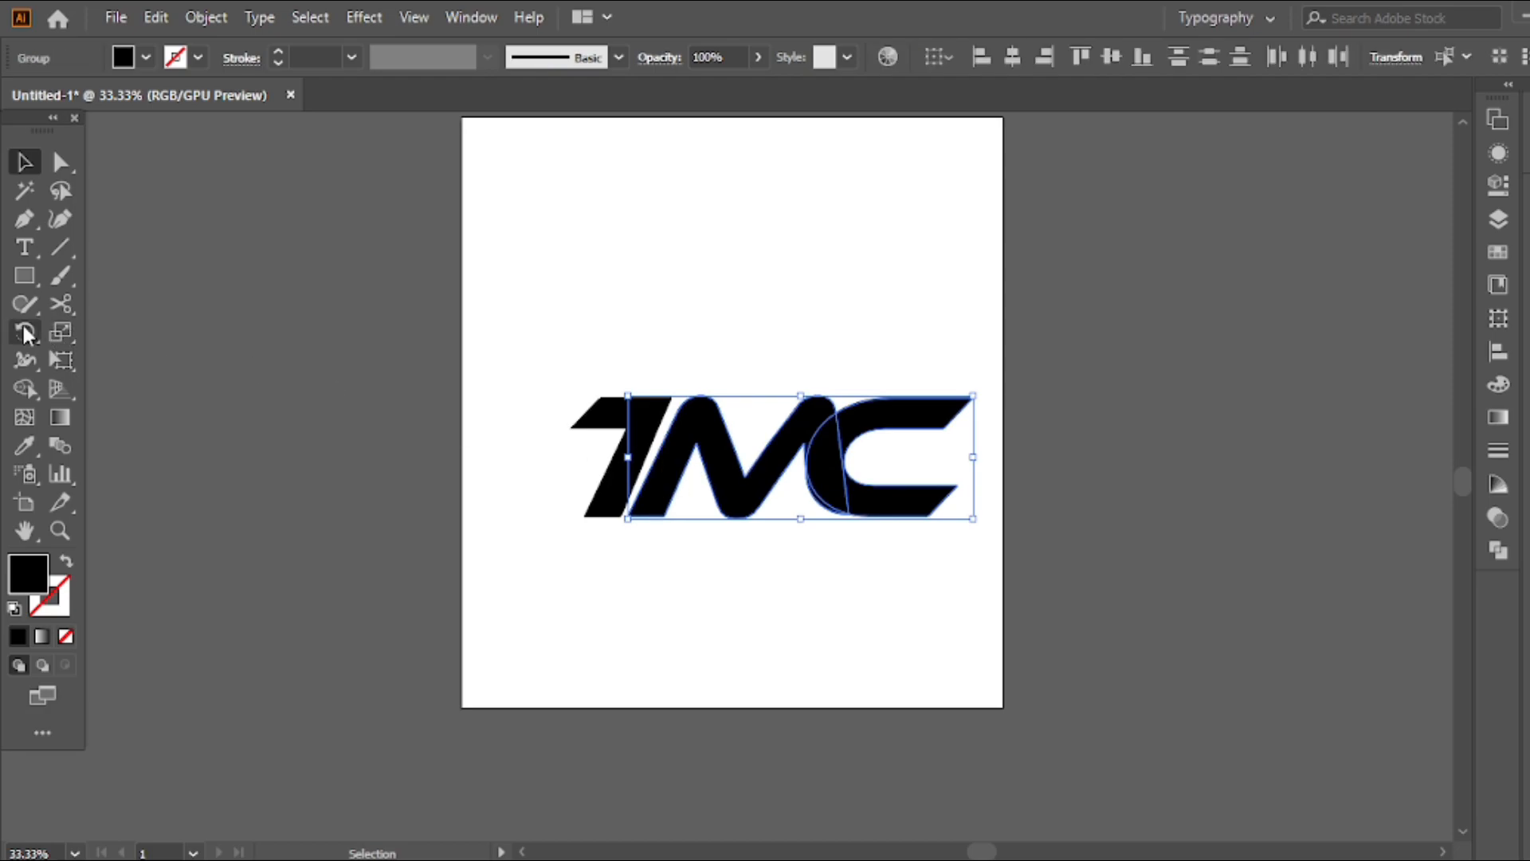
click(23, 391)
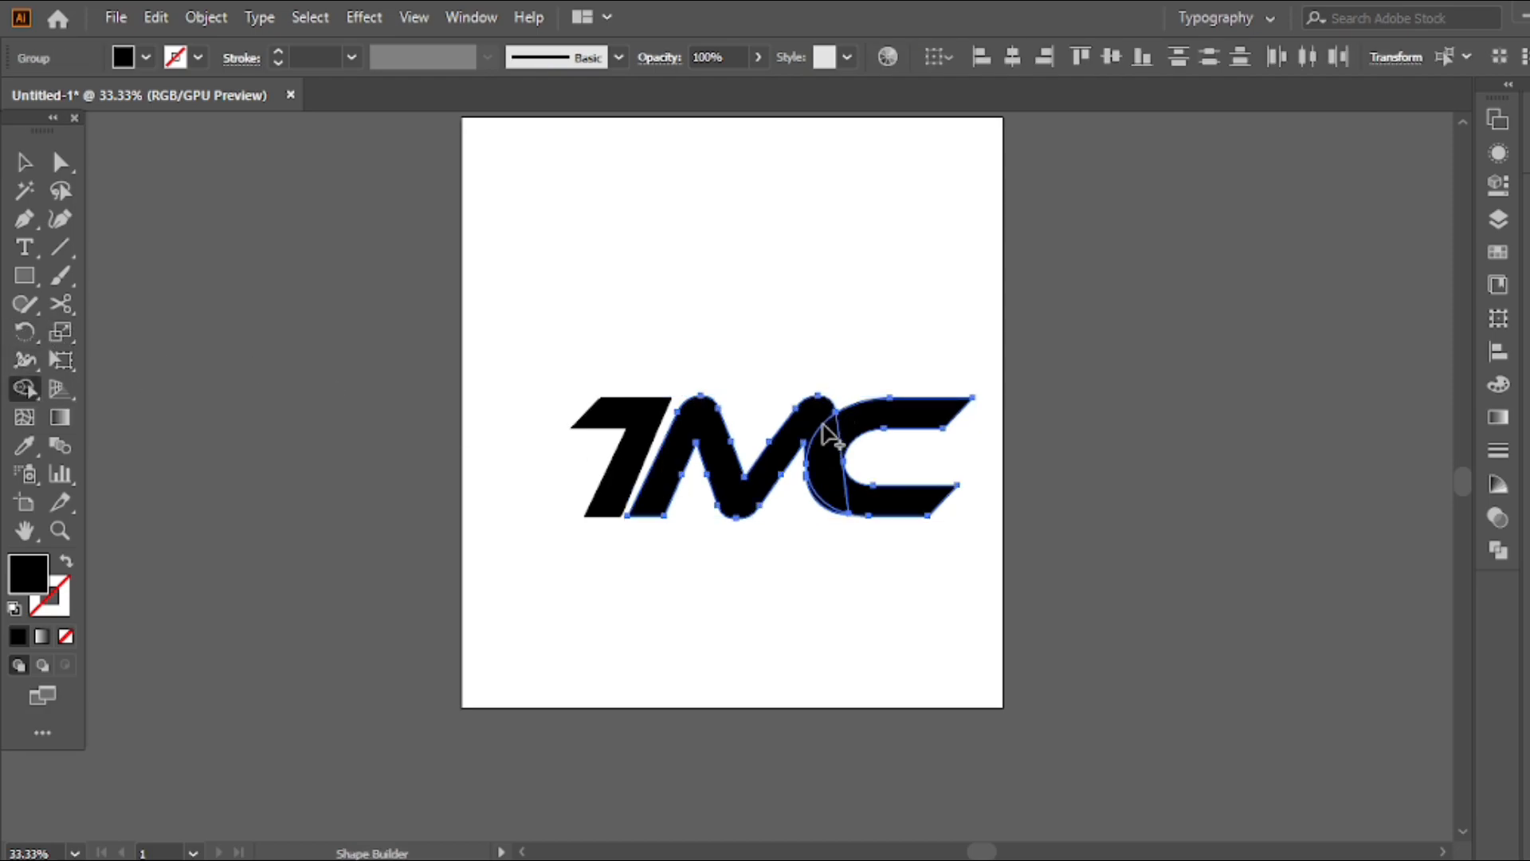
drag(823, 426, 823, 446)
drag(811, 504, 859, 505)
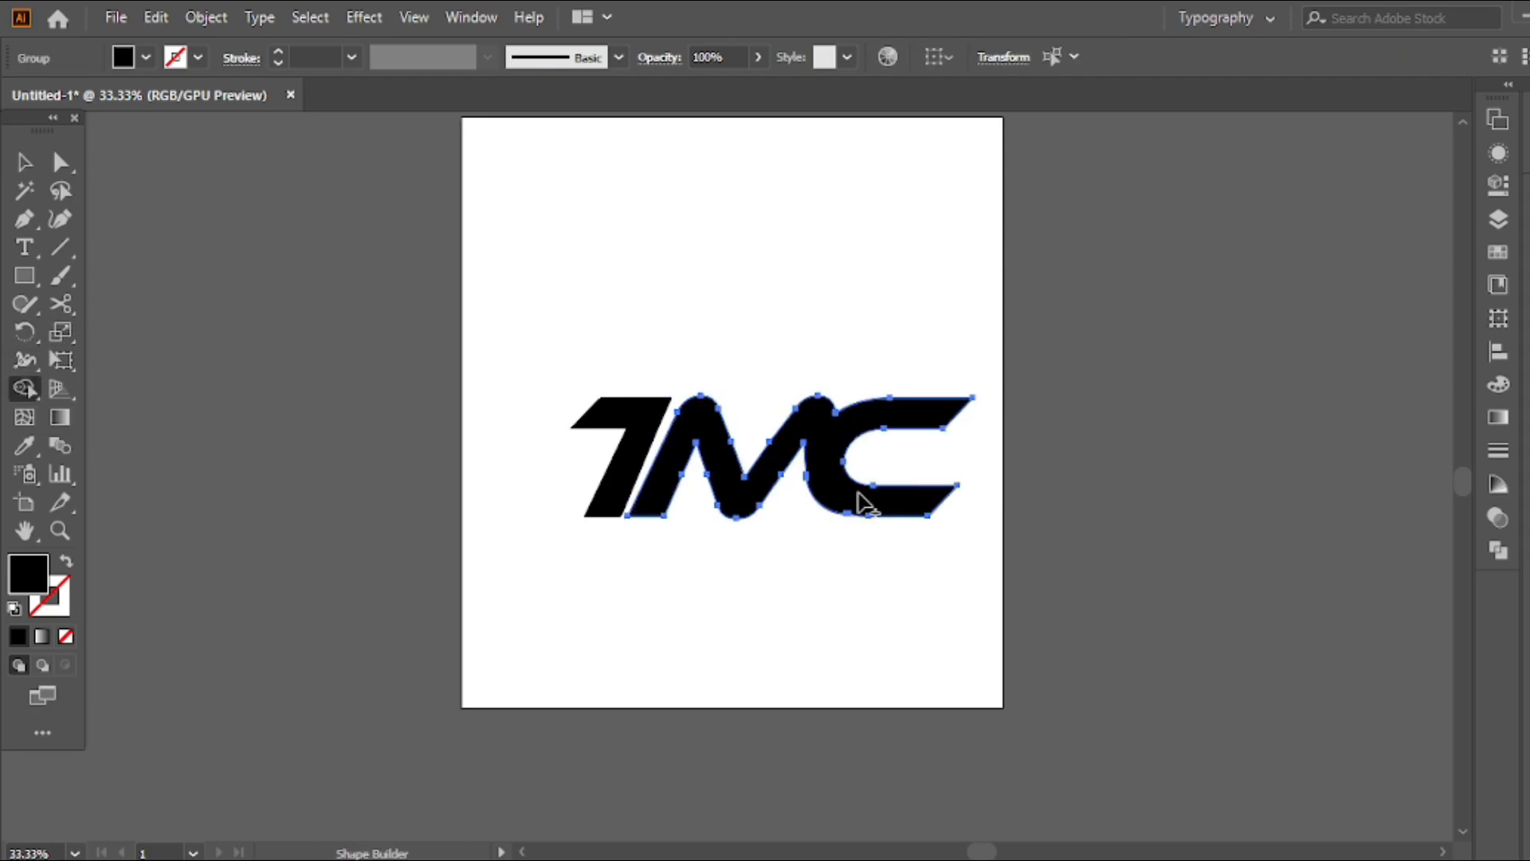
click(27, 163)
click(663, 271)
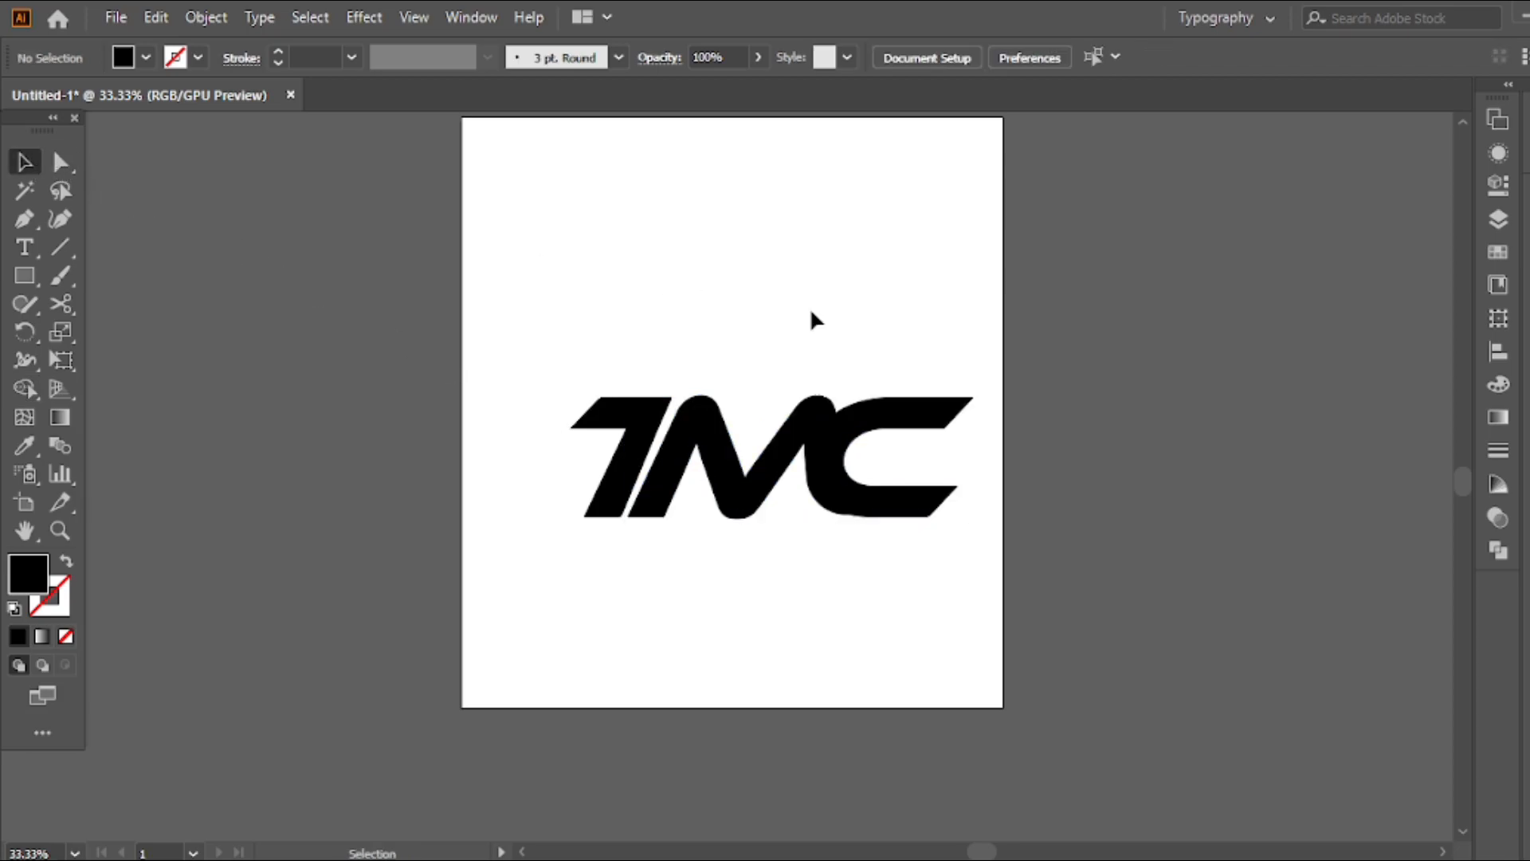
Step: Draw a small black trapezoid with the Pen tool in the M's upper notch, wide side up
key(p)
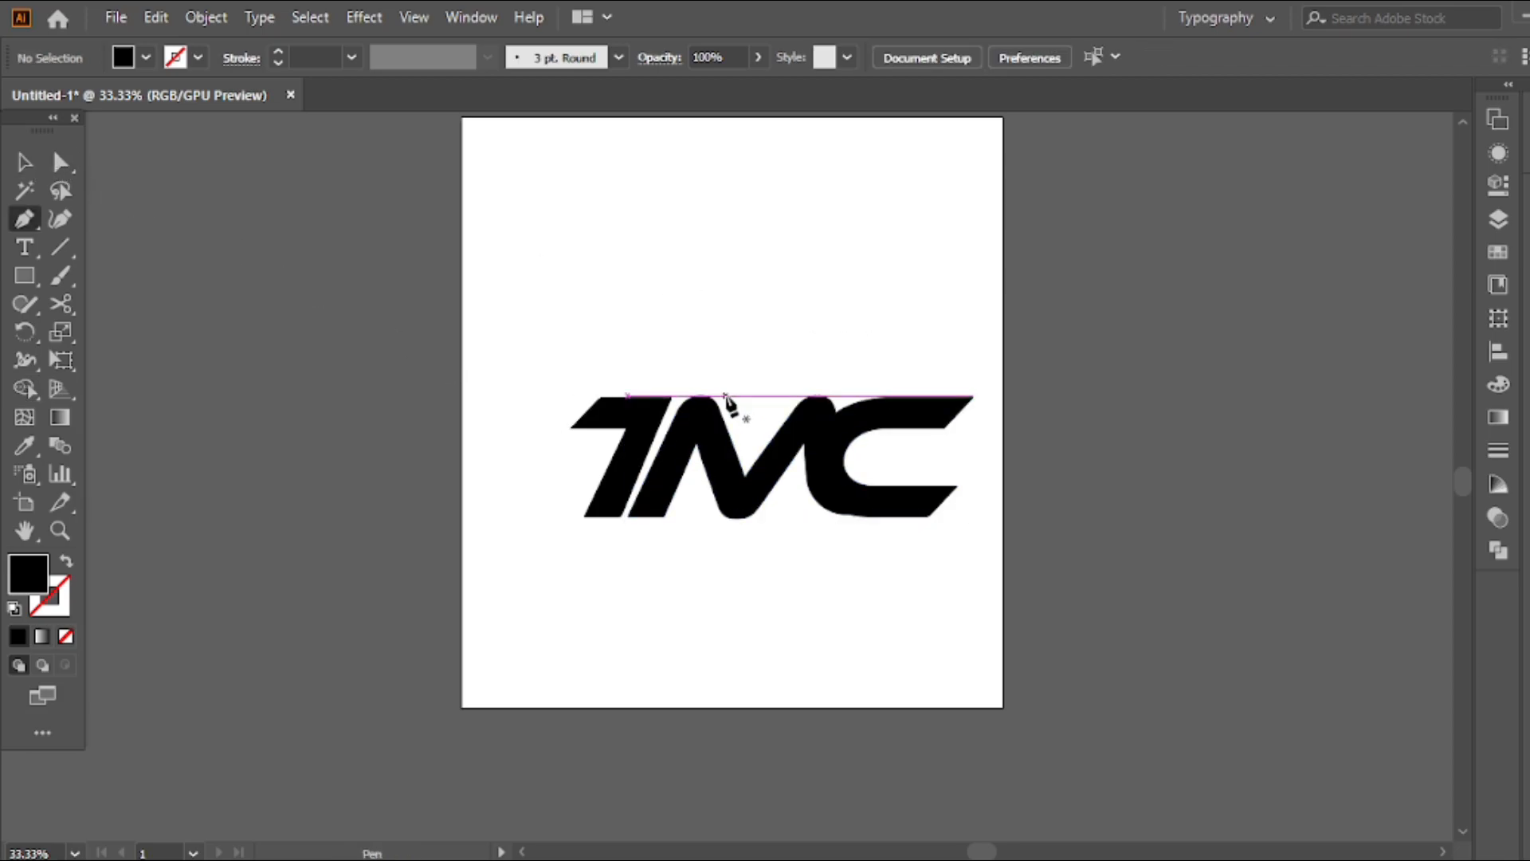
click(723, 398)
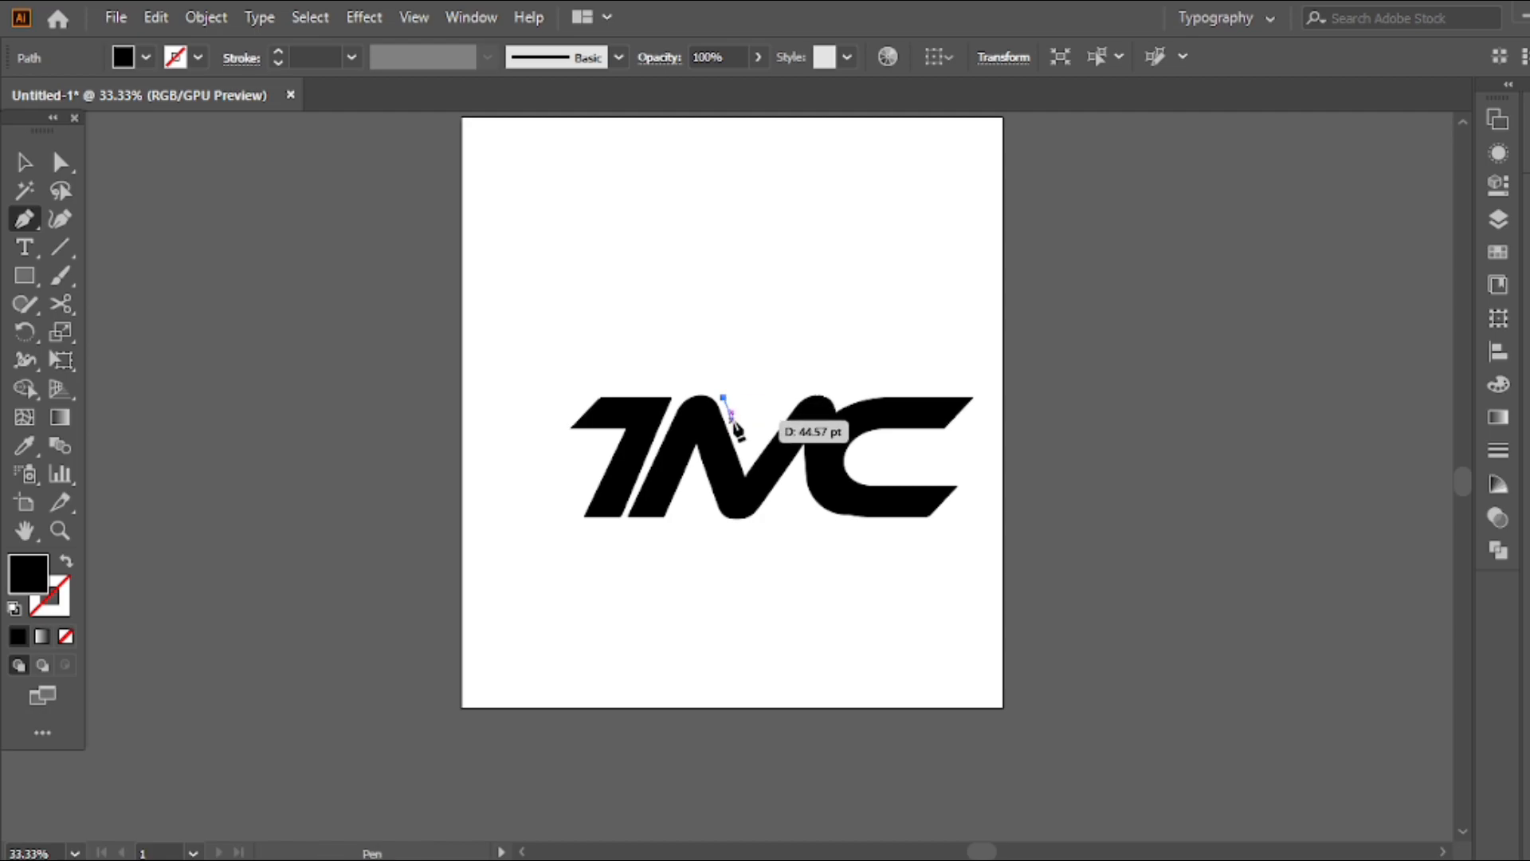
click(751, 420)
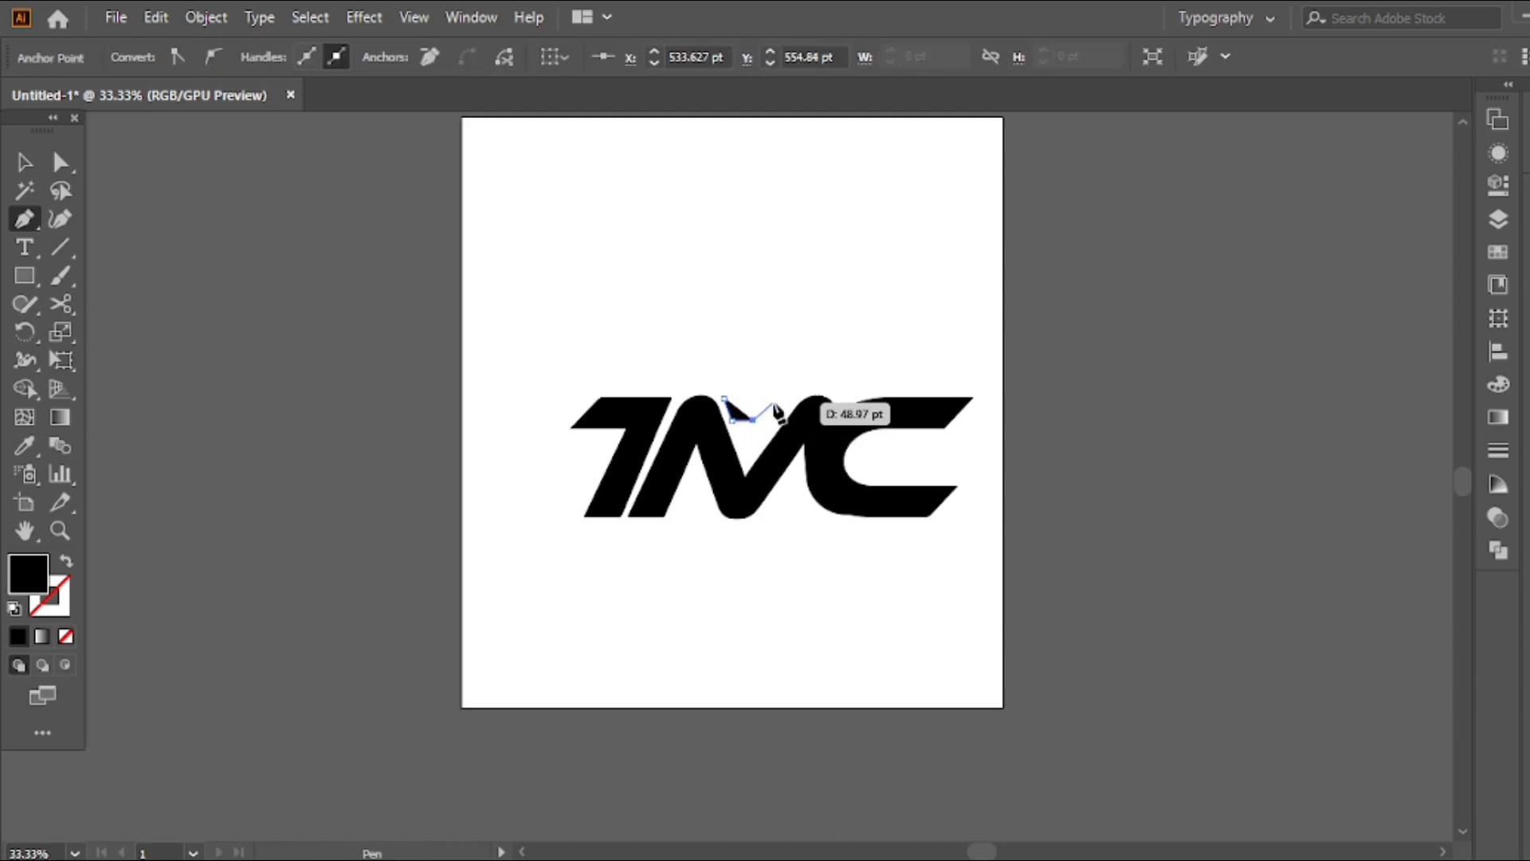
click(771, 398)
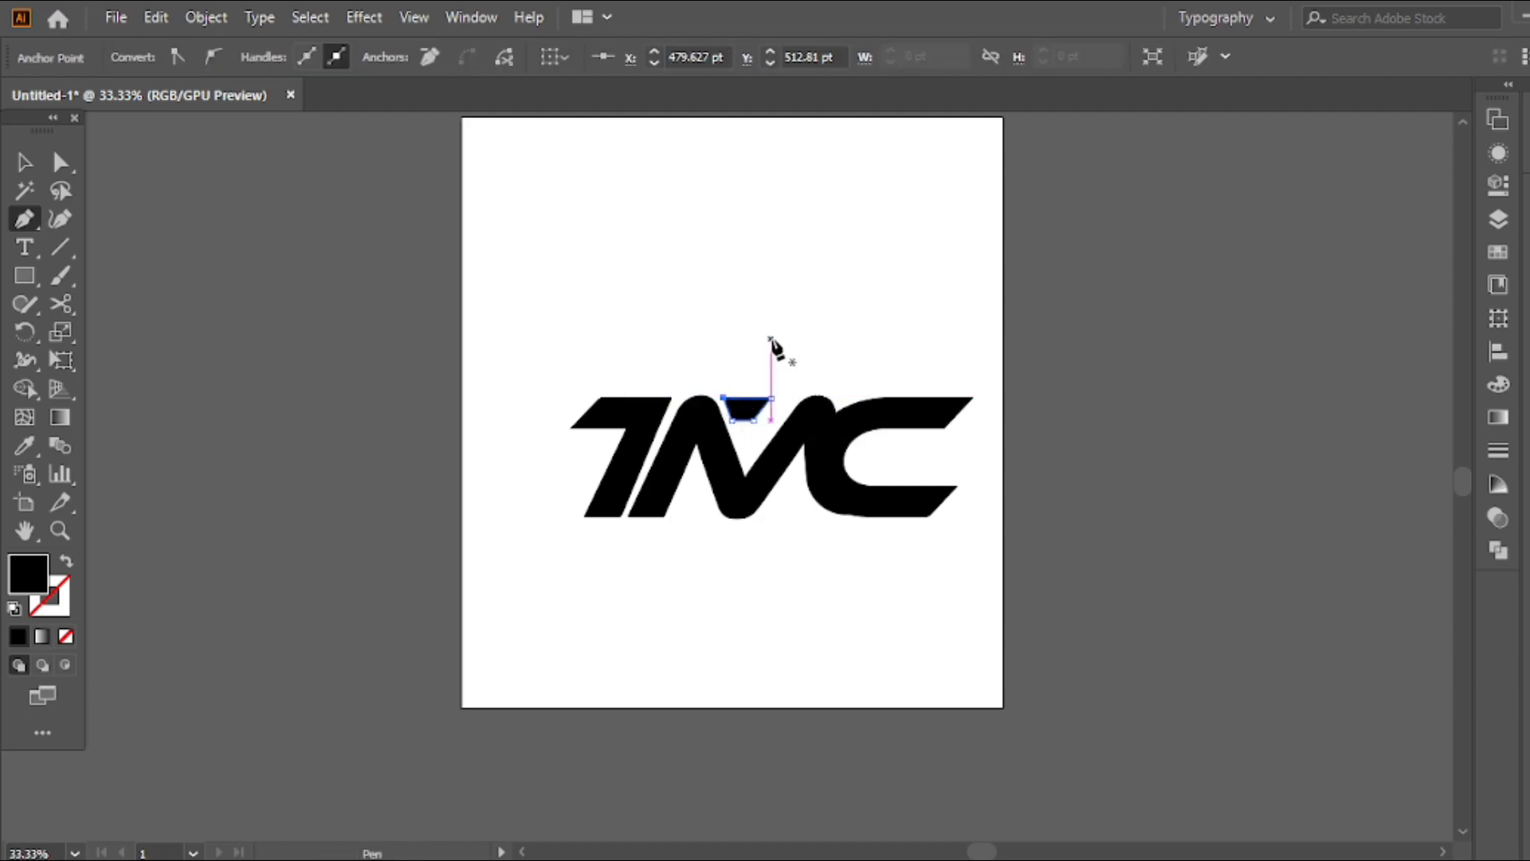
key(v)
click(757, 404)
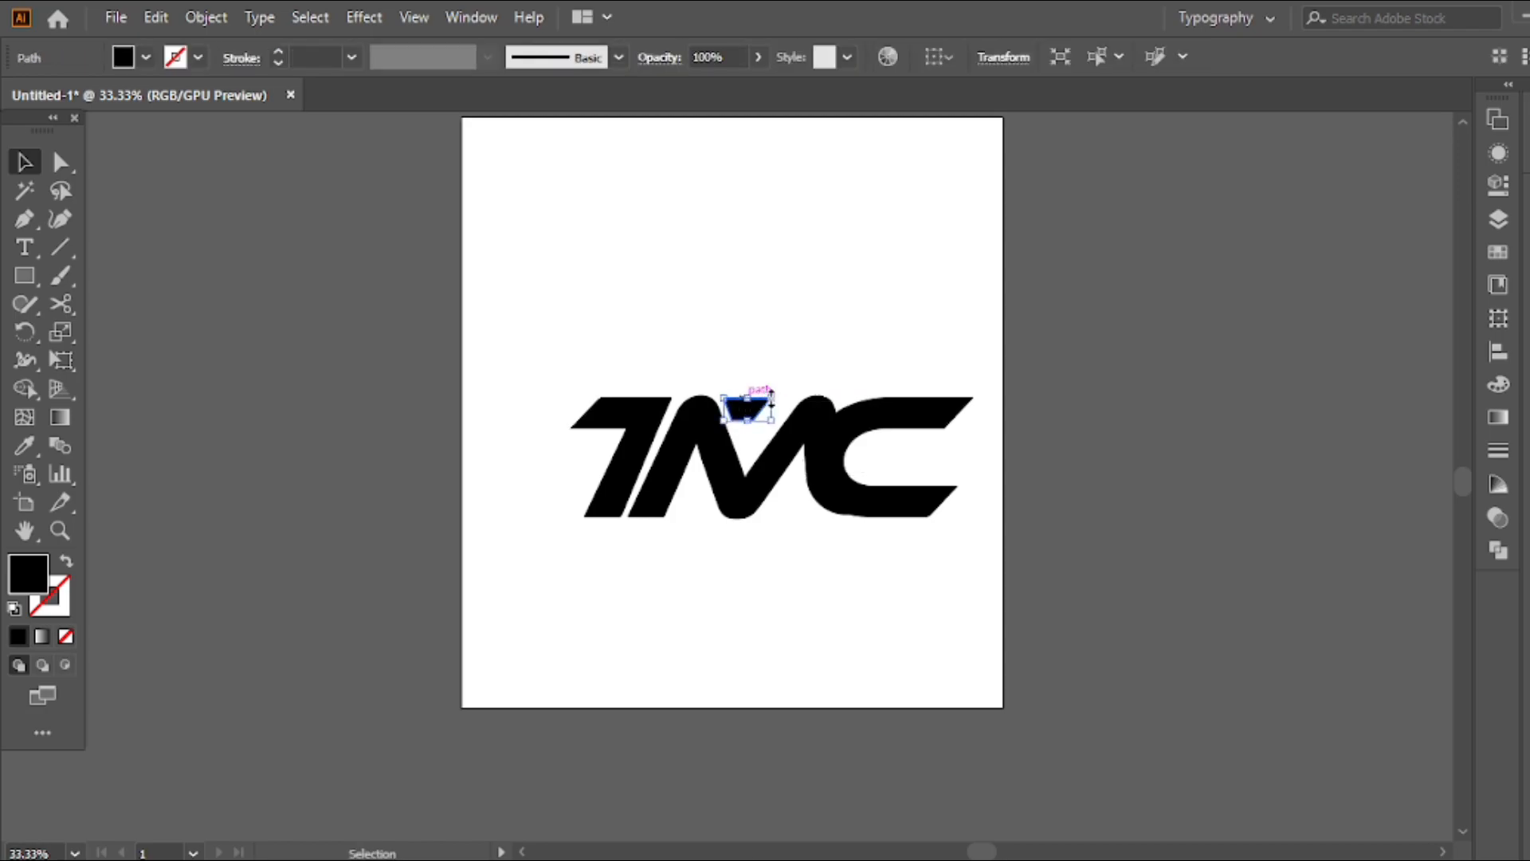
Step: Raise the trapezoid's two upper anchor points together to make the shape slightly taller
scroll(769, 391, up, 4)
key(a)
drag(561, 359, 555, 348)
key(ctrl+z)
click(650, 314)
click(560, 358)
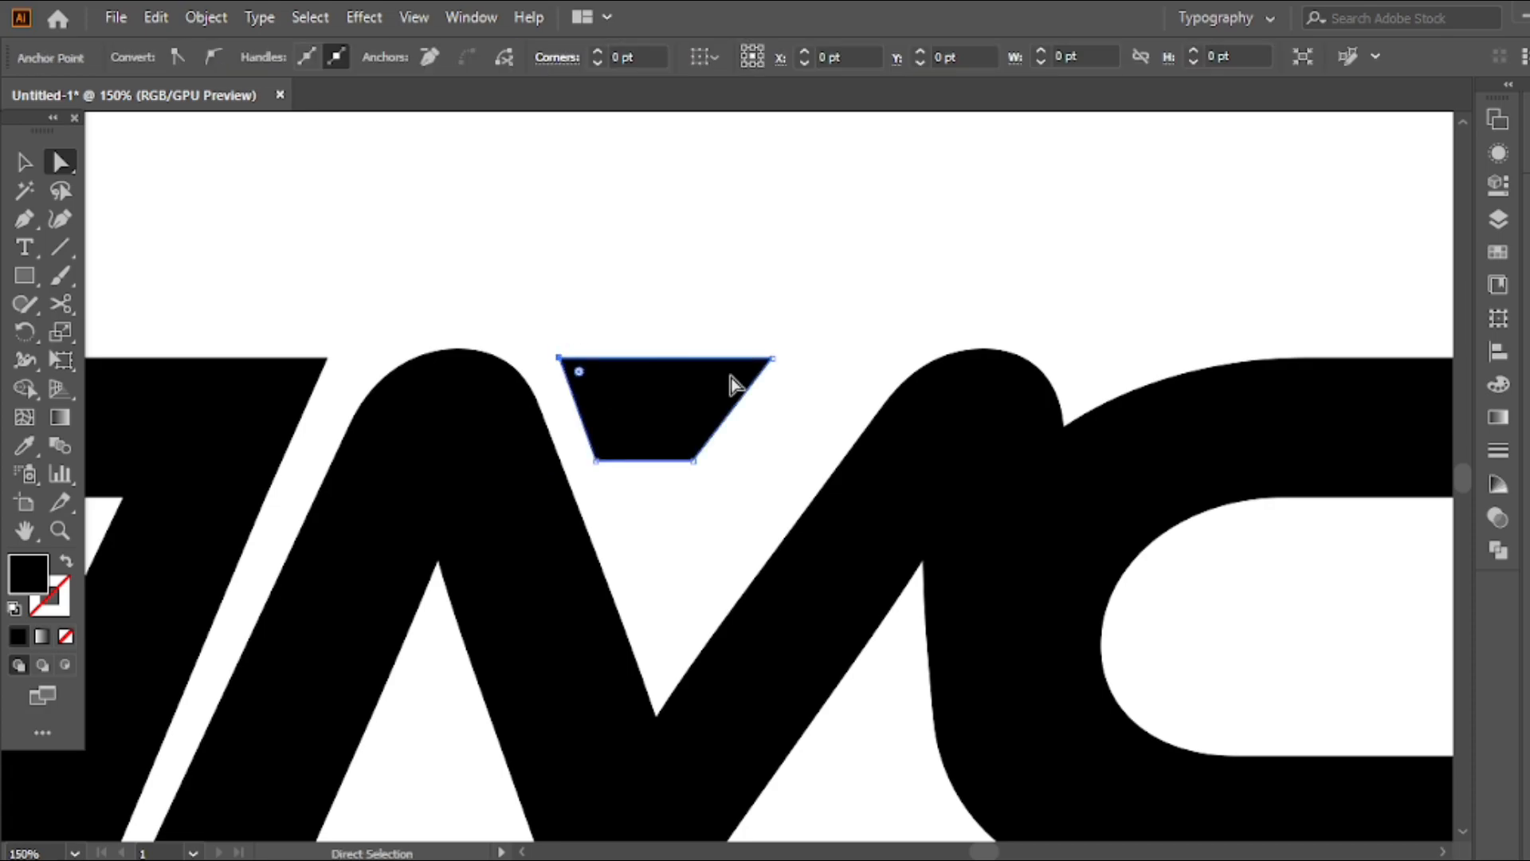
shift+click(773, 357)
drag(773, 357, 775, 342)
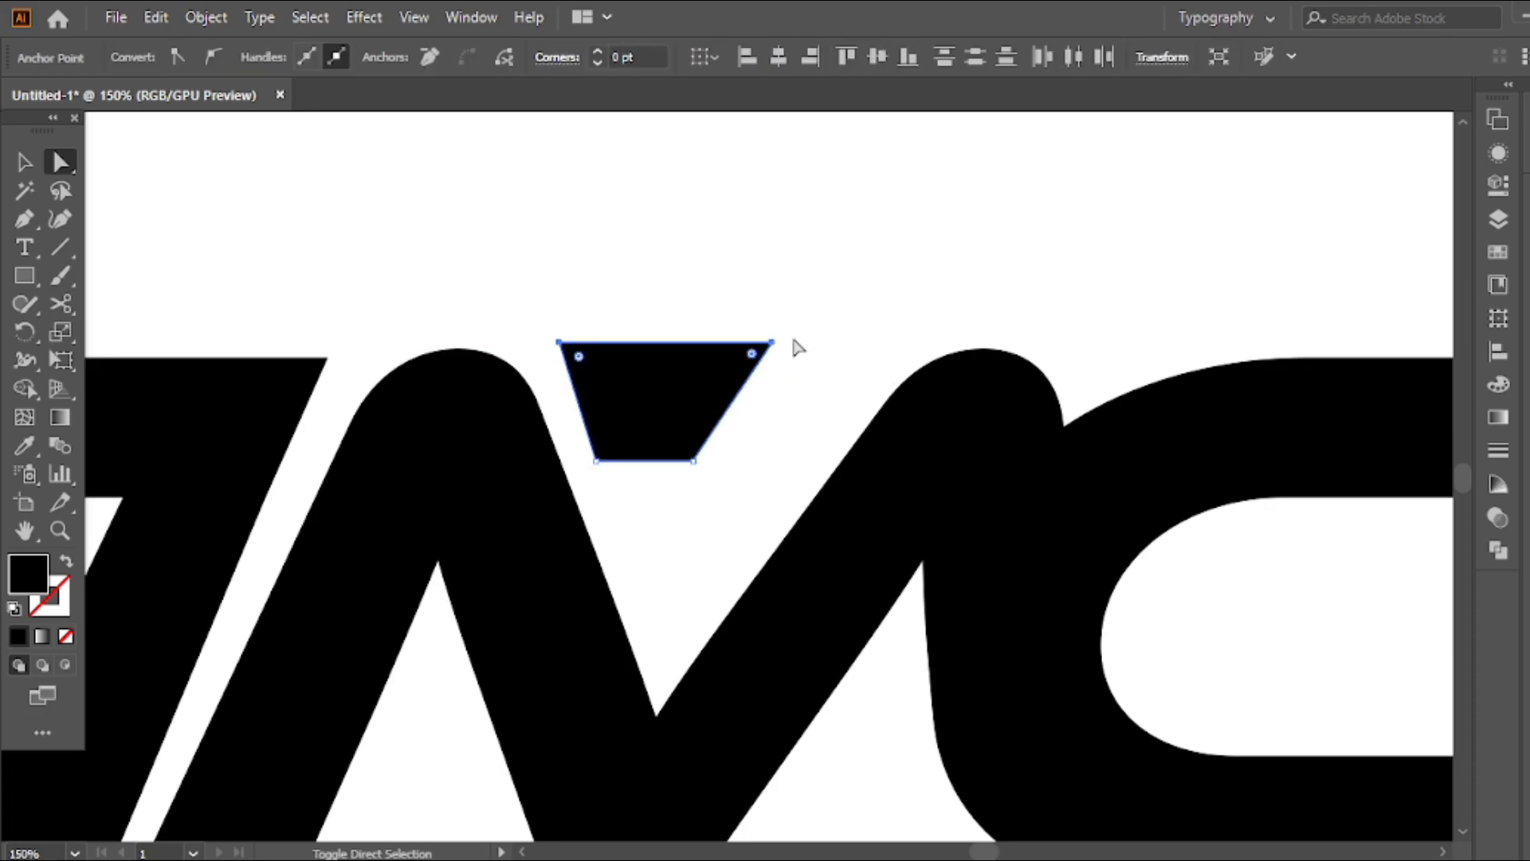
Step: Widen the trapezoid by moving its four corner anchors outward so its sides follow the M's inner edges
drag(693, 461, 709, 455)
drag(772, 343, 782, 343)
drag(593, 460, 583, 456)
drag(561, 345, 539, 343)
click(659, 308)
Step: Move the trapezoid slightly down and right so its upper edge lines up with the T's crossbar
key(v)
drag(621, 391, 638, 405)
click(708, 292)
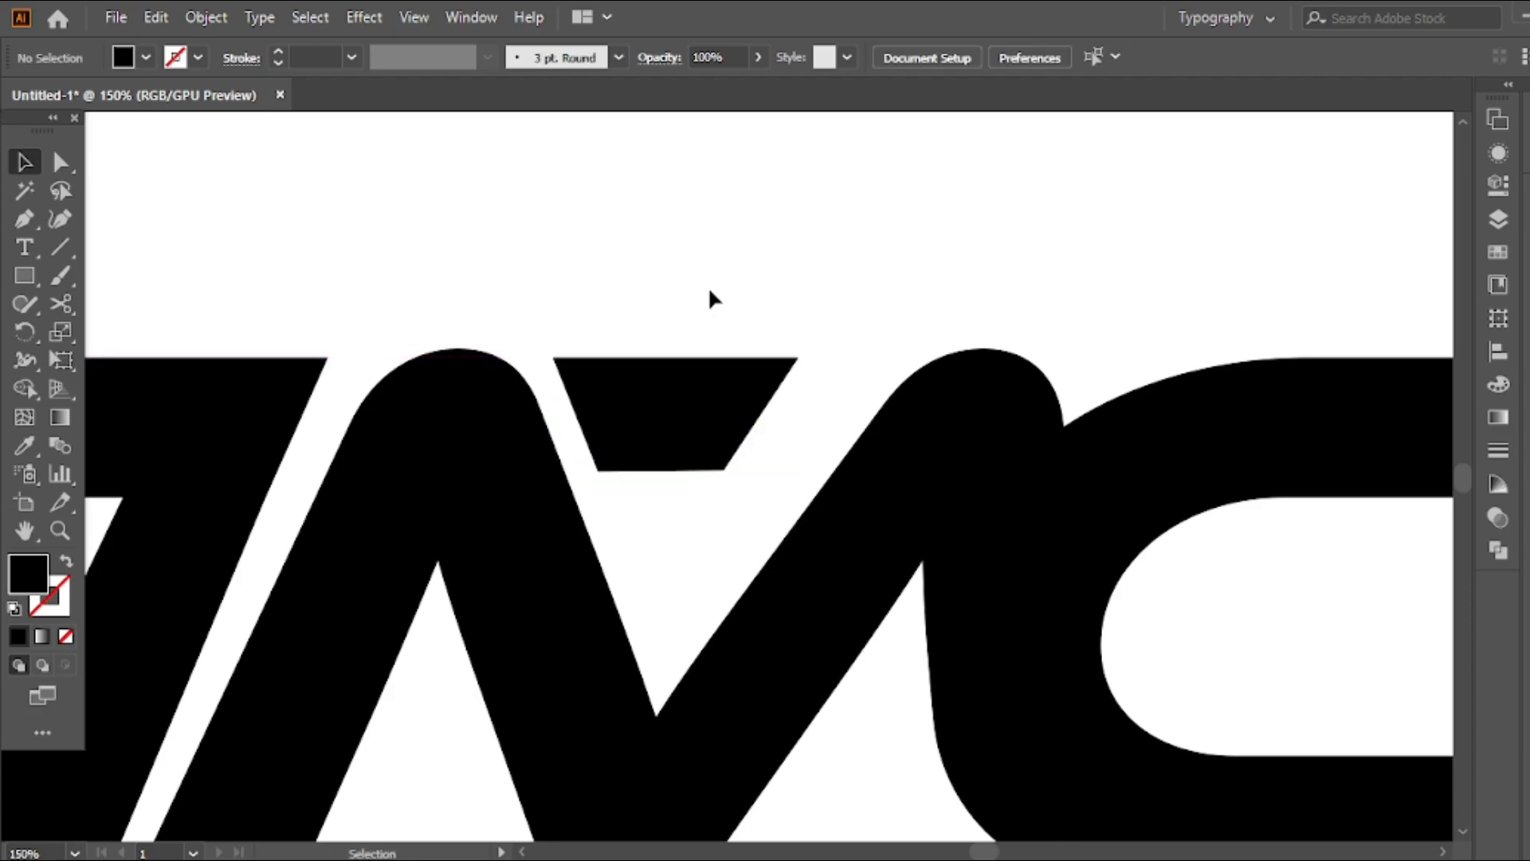
scroll(710, 293, down, 4)
drag(768, 245, 710, 253)
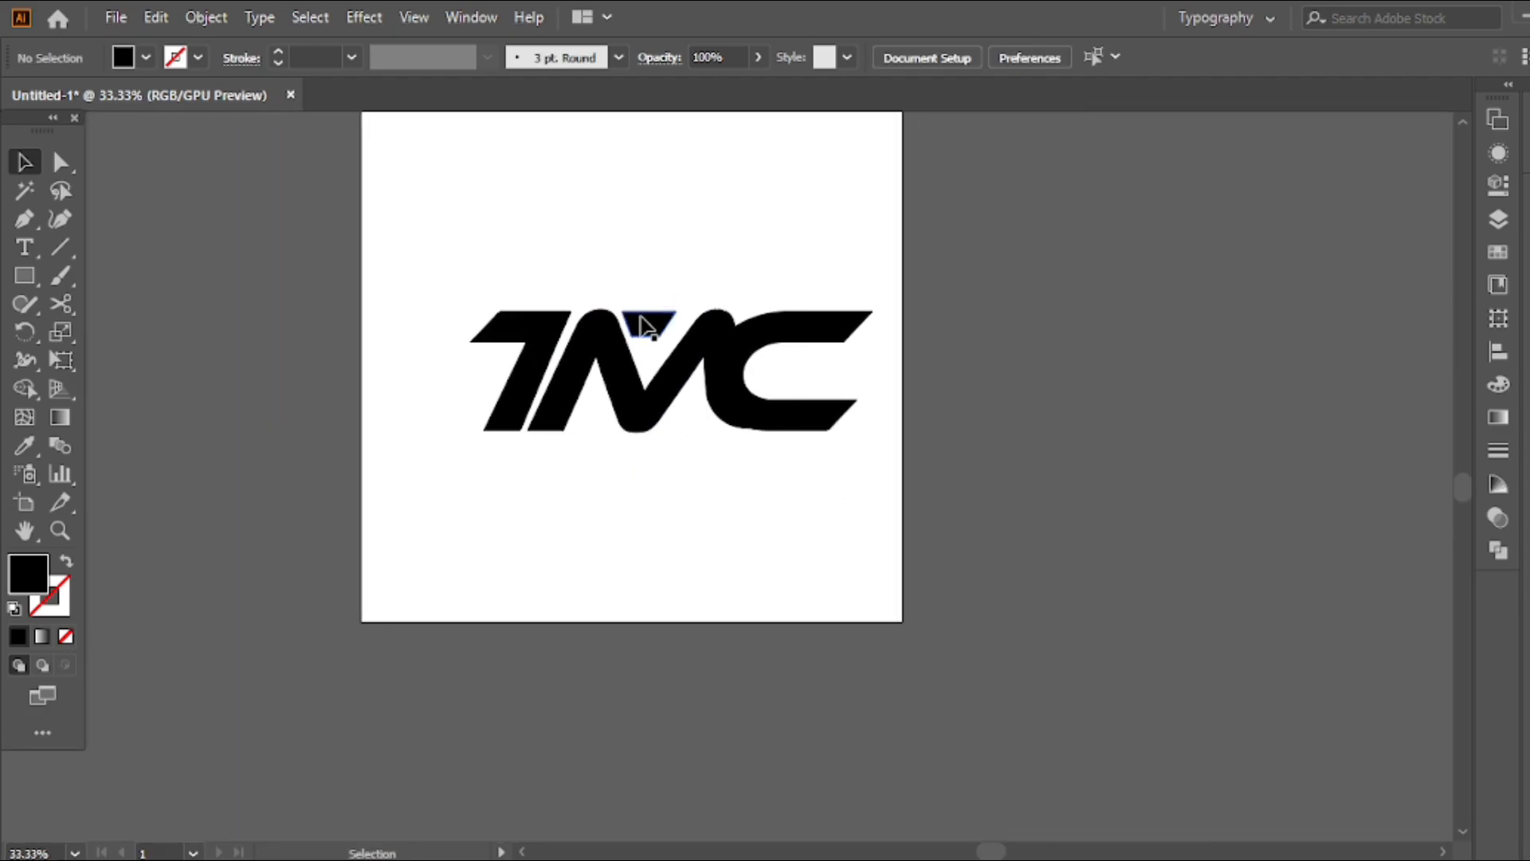
Step: Extend the trapezoid's upper-left anchor toward the M's rounded peak to give that side a stronger slant
key(a)
drag(622, 312, 591, 314)
scroll(625, 318, up, 4)
click(669, 274)
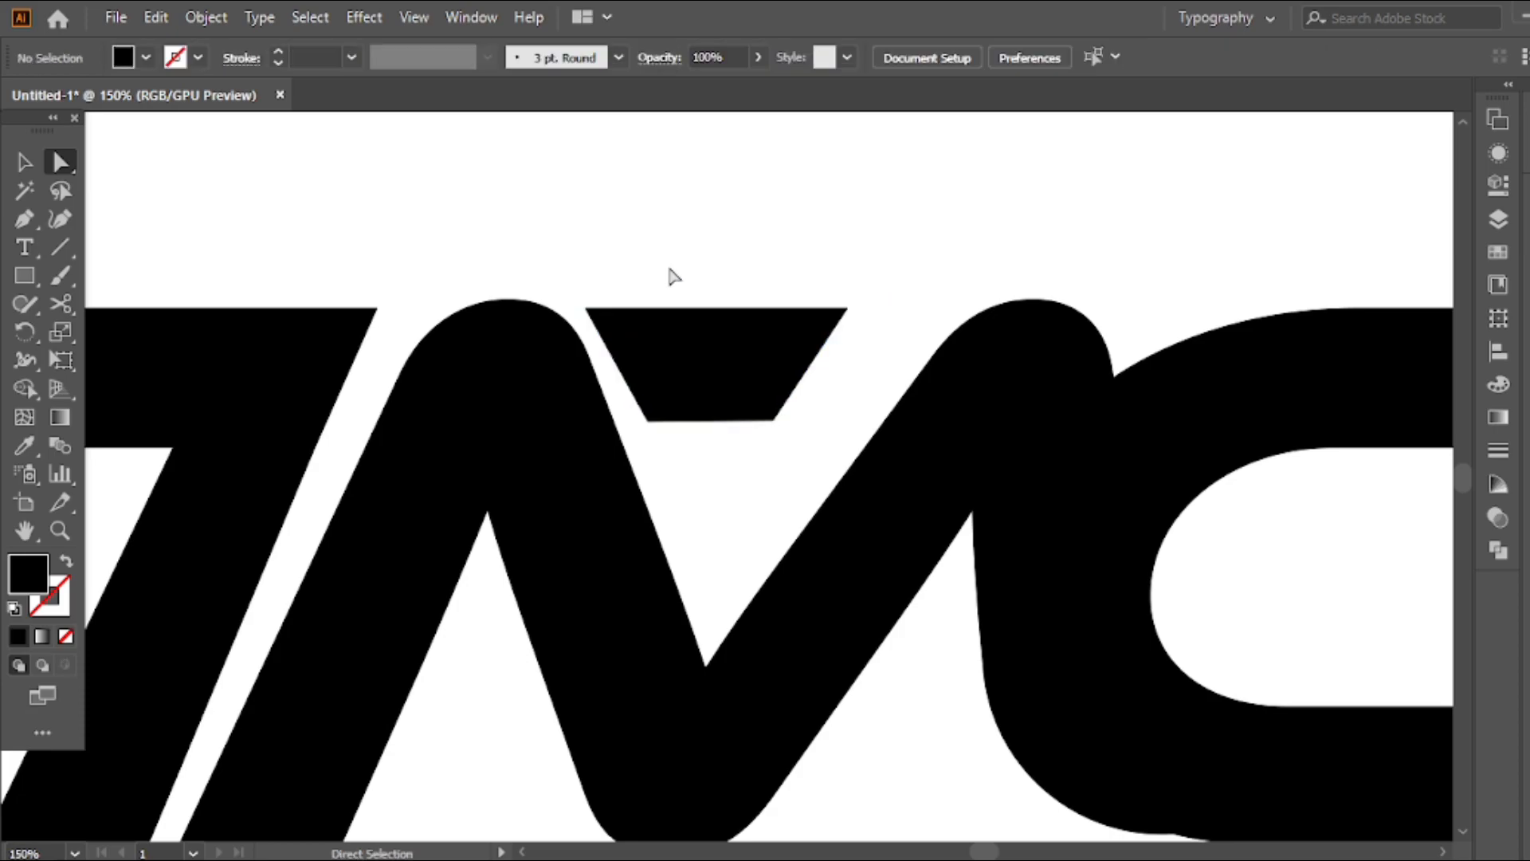
scroll(796, 288, down, 3)
scroll(837, 243, down, 2)
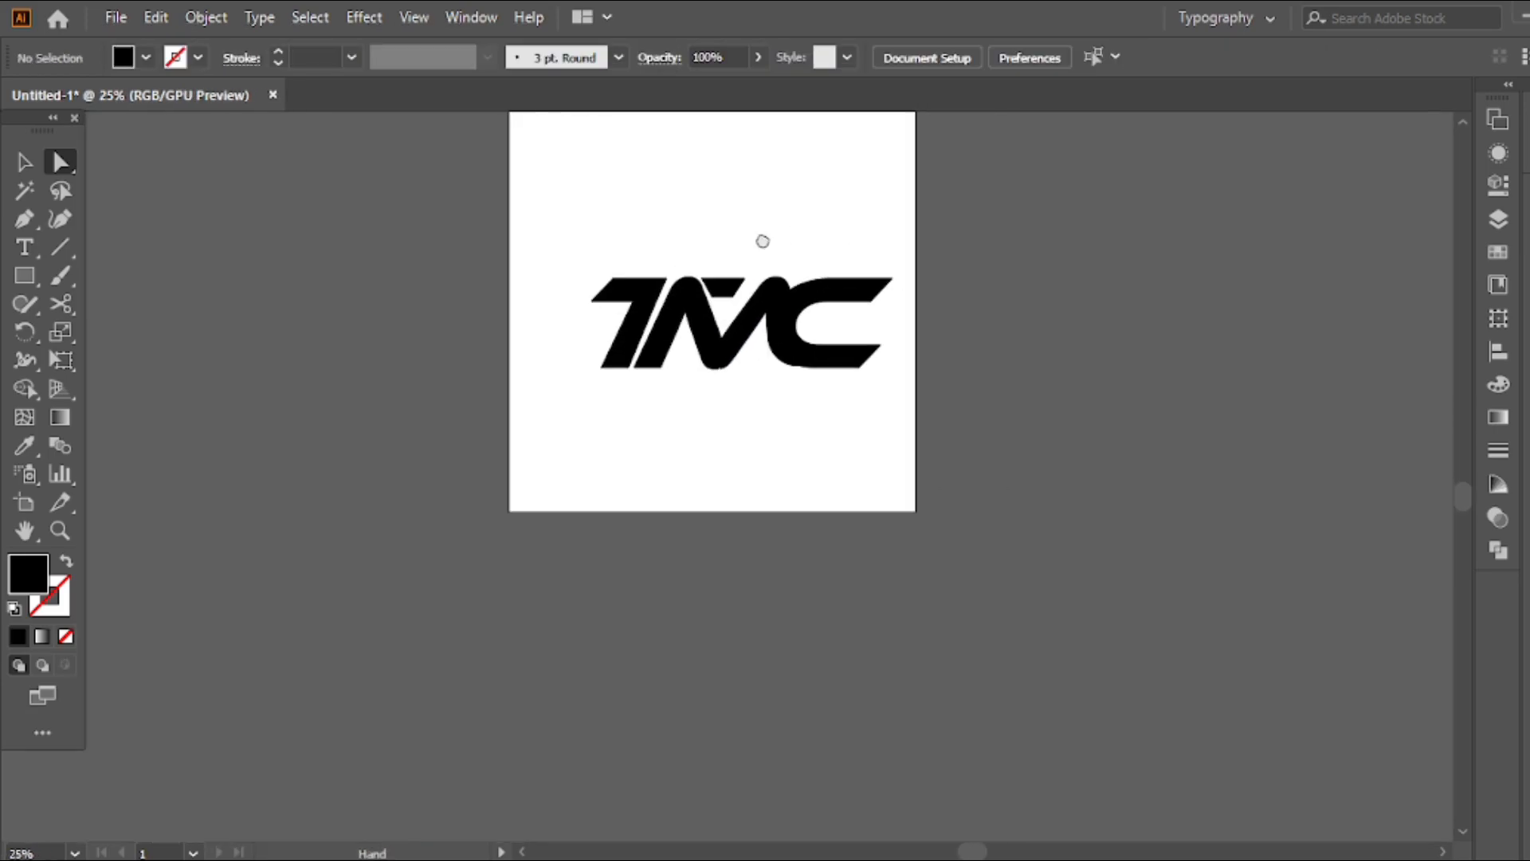
scroll(762, 239, right, 1)
Step: Nudge the T's upper-right anchor and the anchor below it right to even the gap beside the M
scroll(701, 287, up, 4)
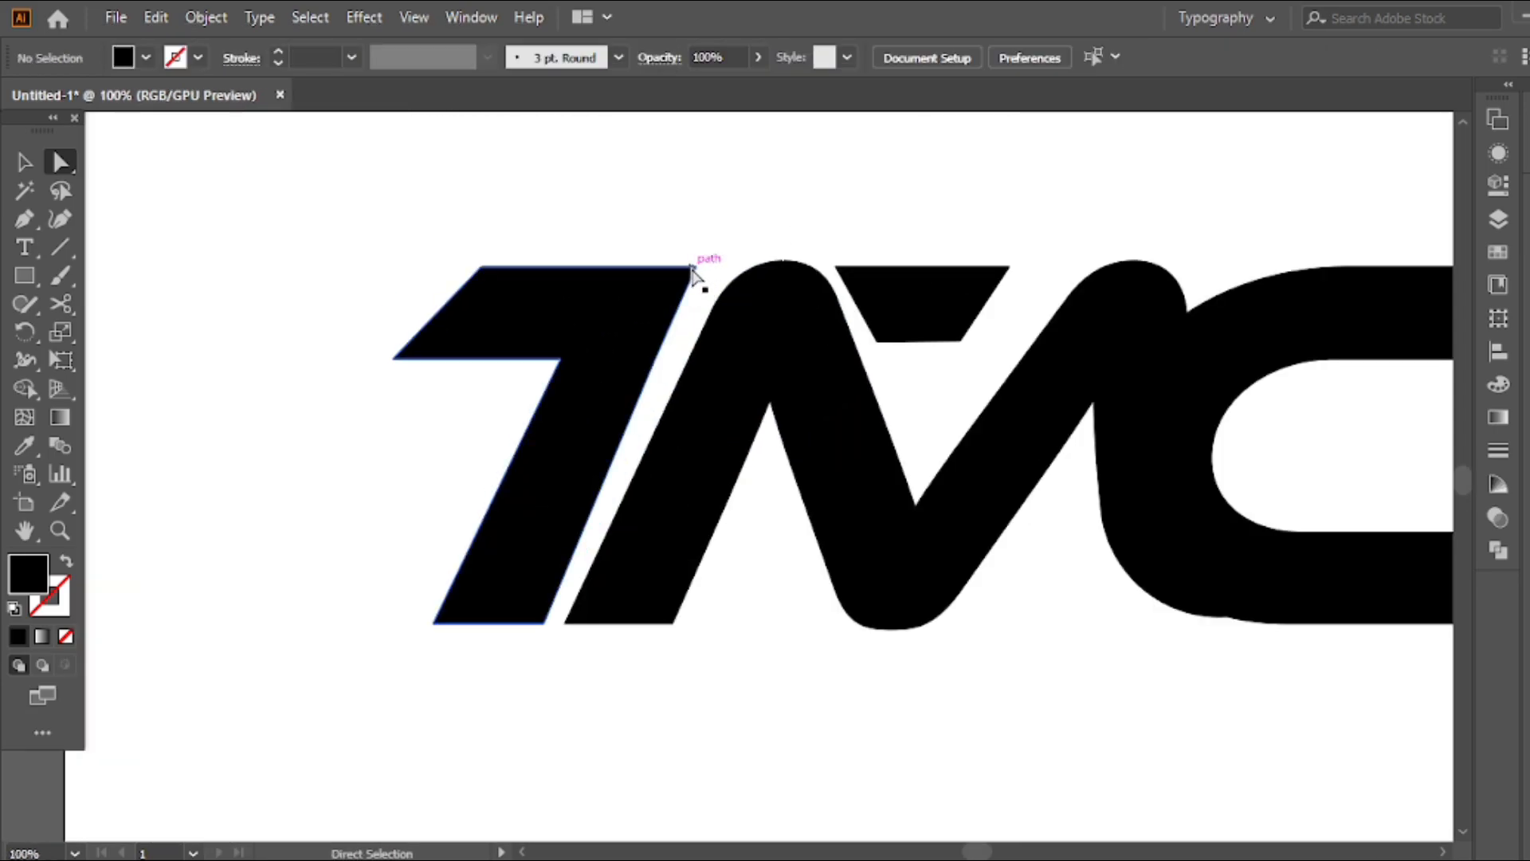
click(692, 269)
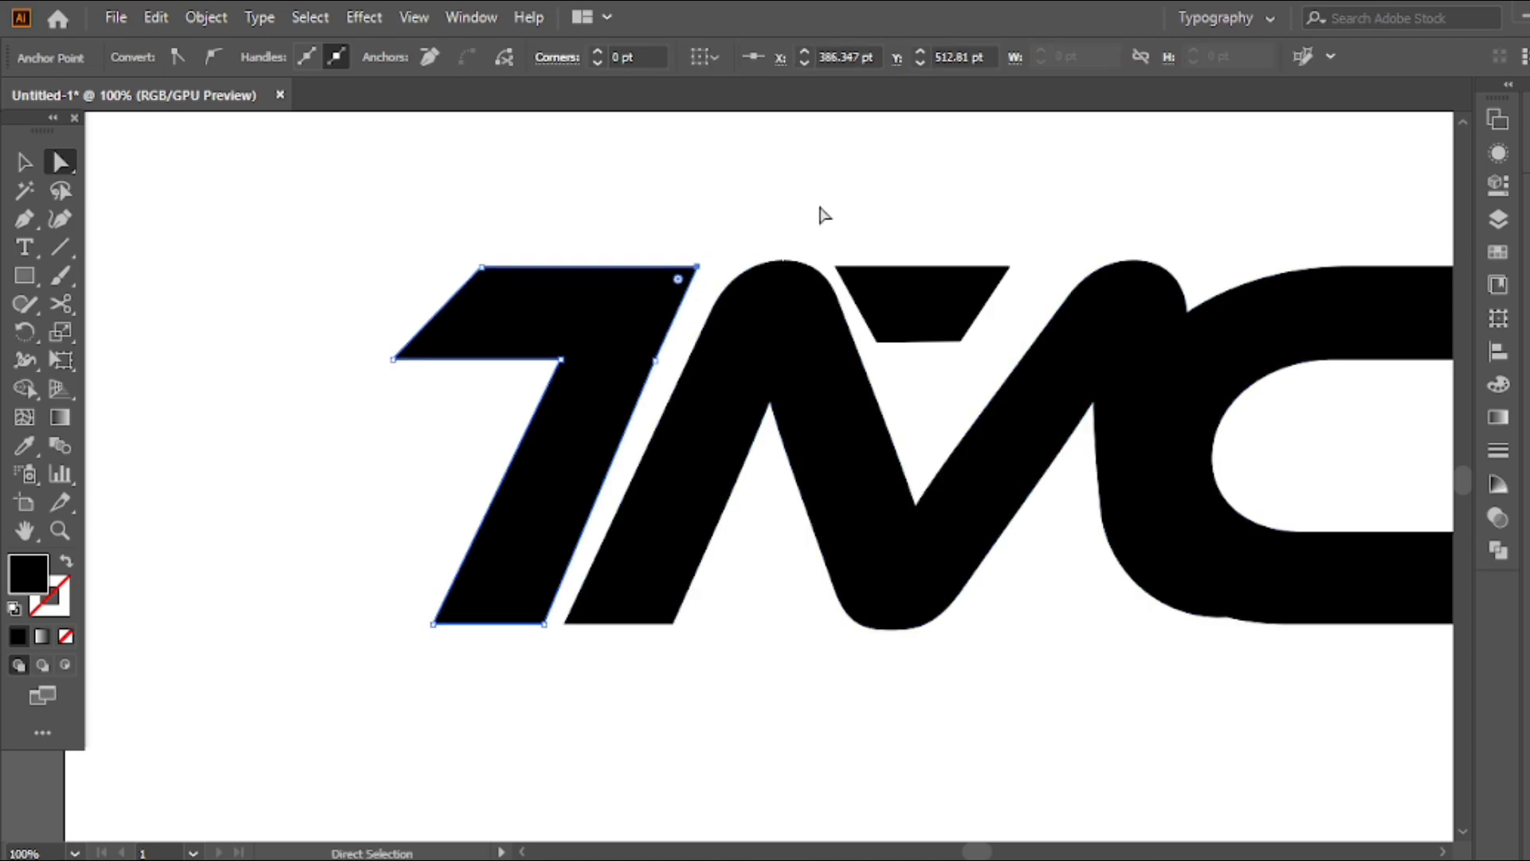
click(656, 360)
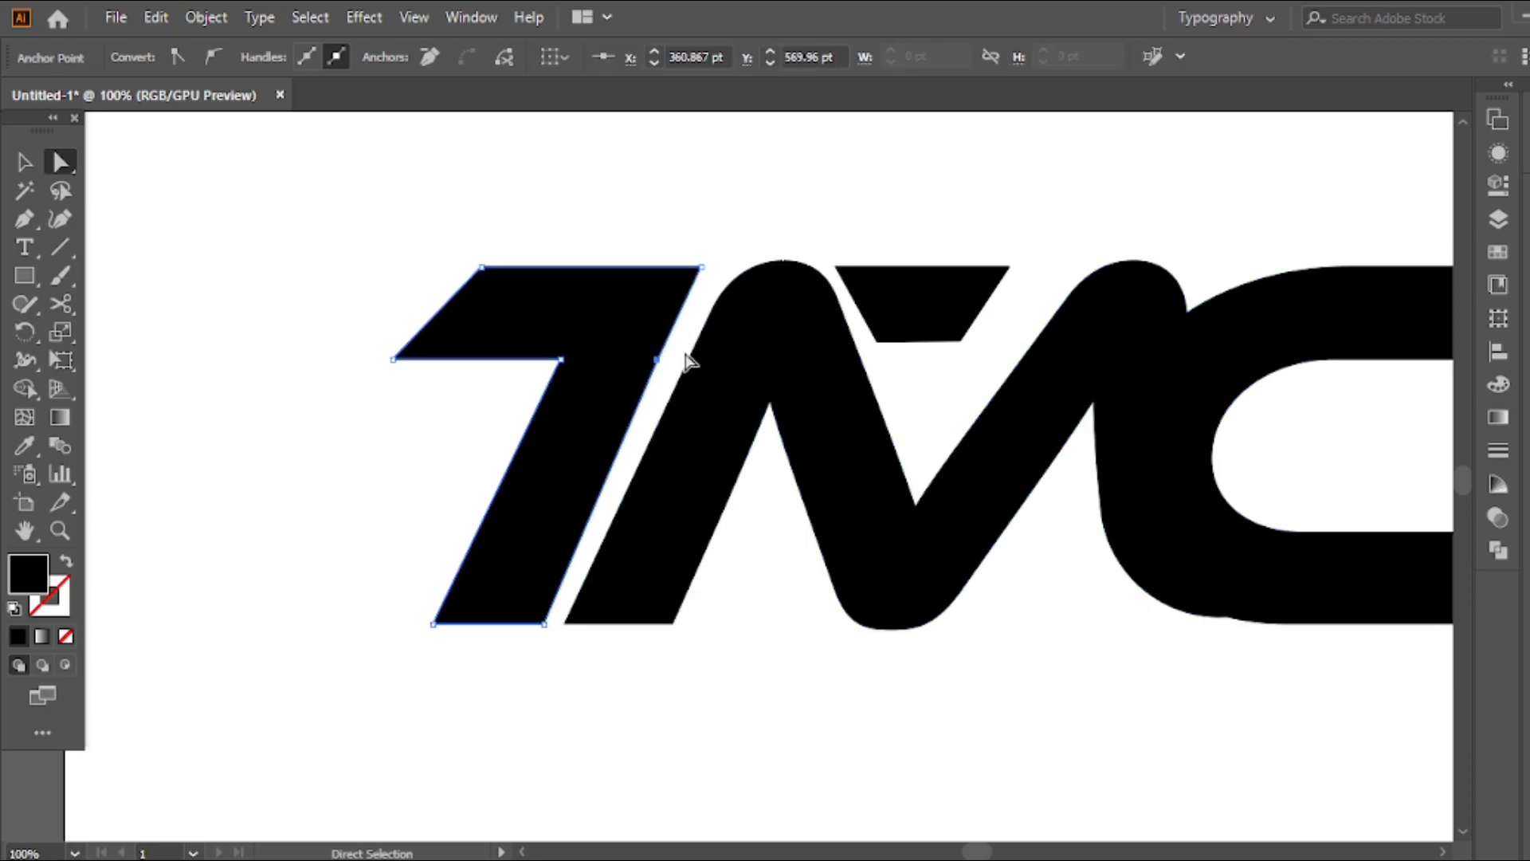
click(701, 267)
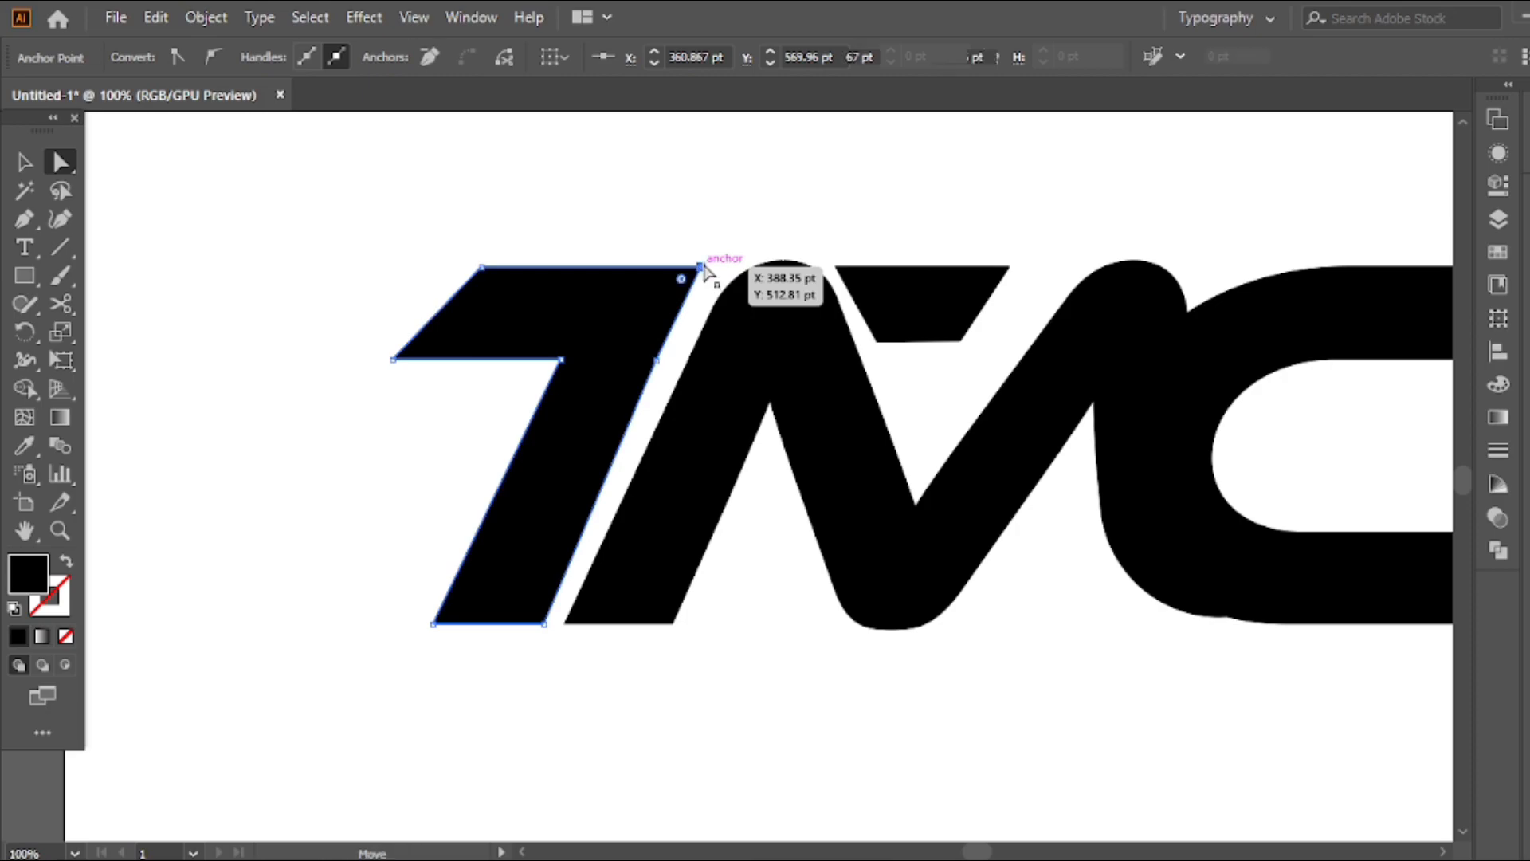
click(745, 245)
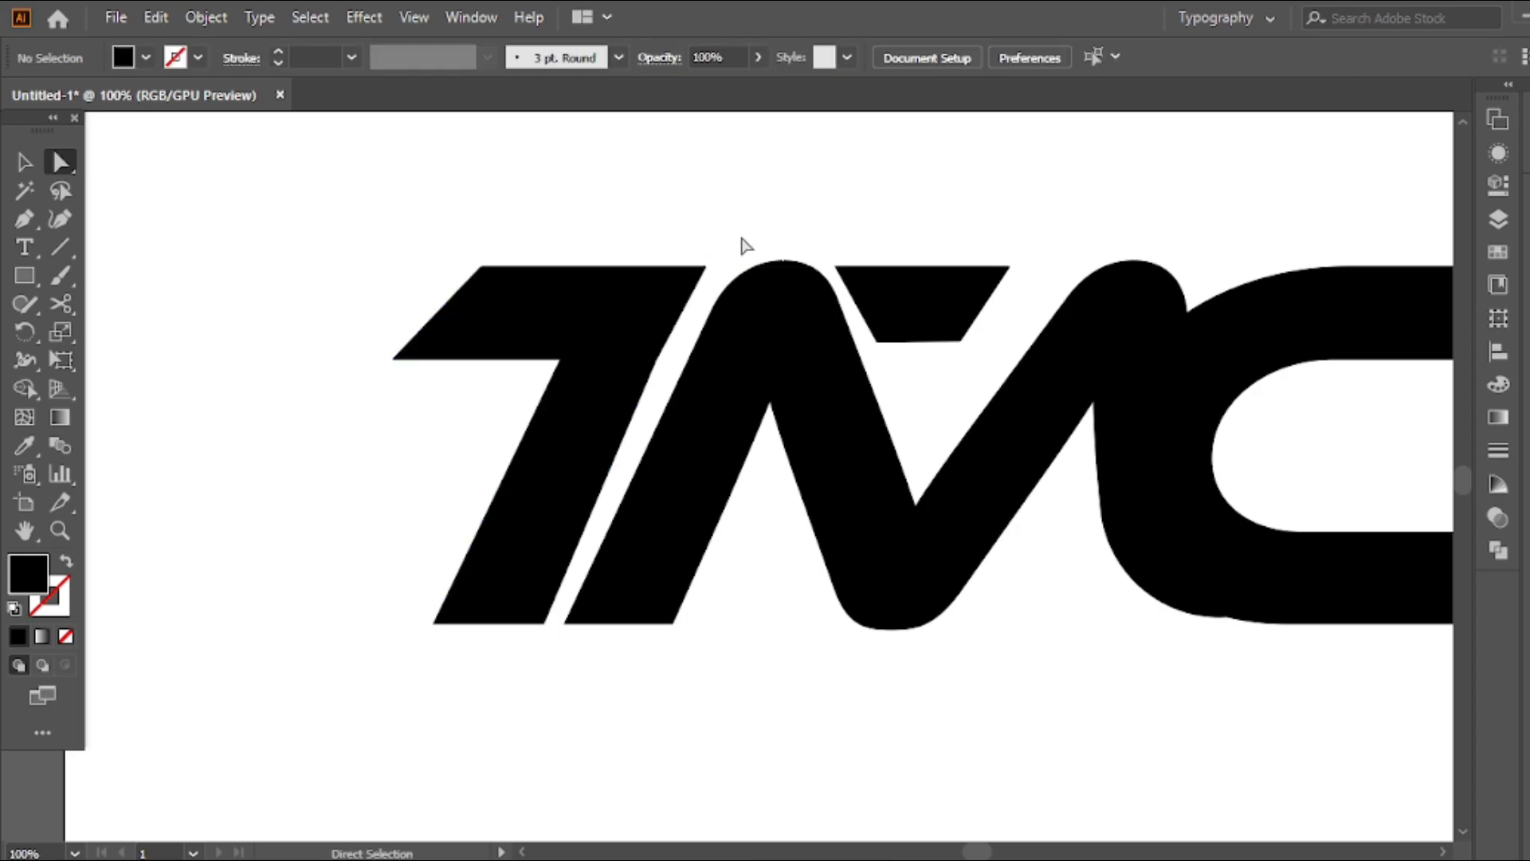
click(659, 358)
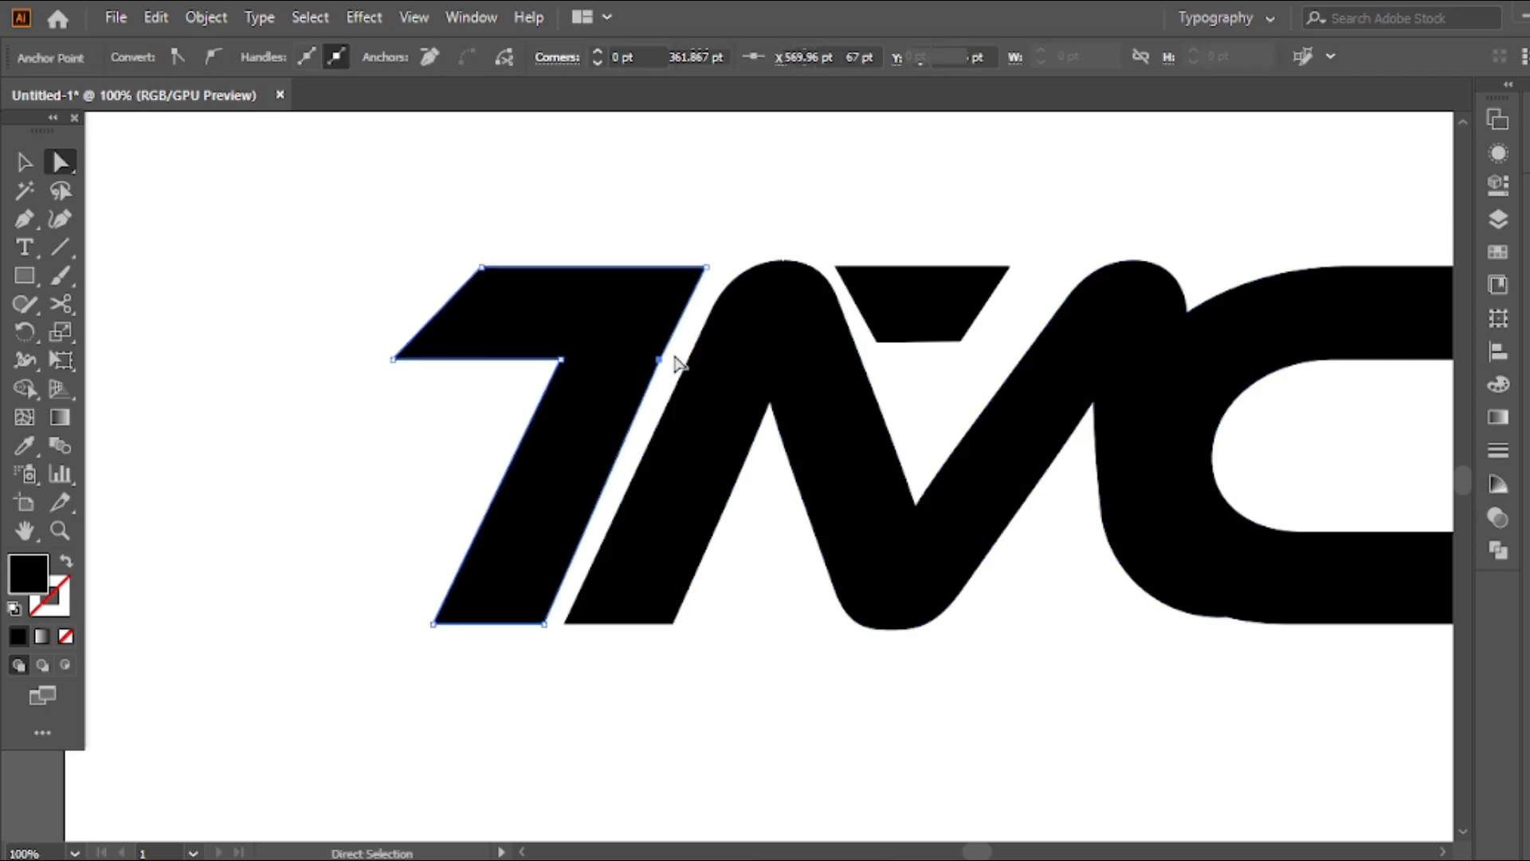
click(732, 239)
Step: Select all the logo parts and group them
scroll(784, 244, down, 2)
drag(901, 201, 548, 472)
scroll(813, 244, down, 2)
key(v)
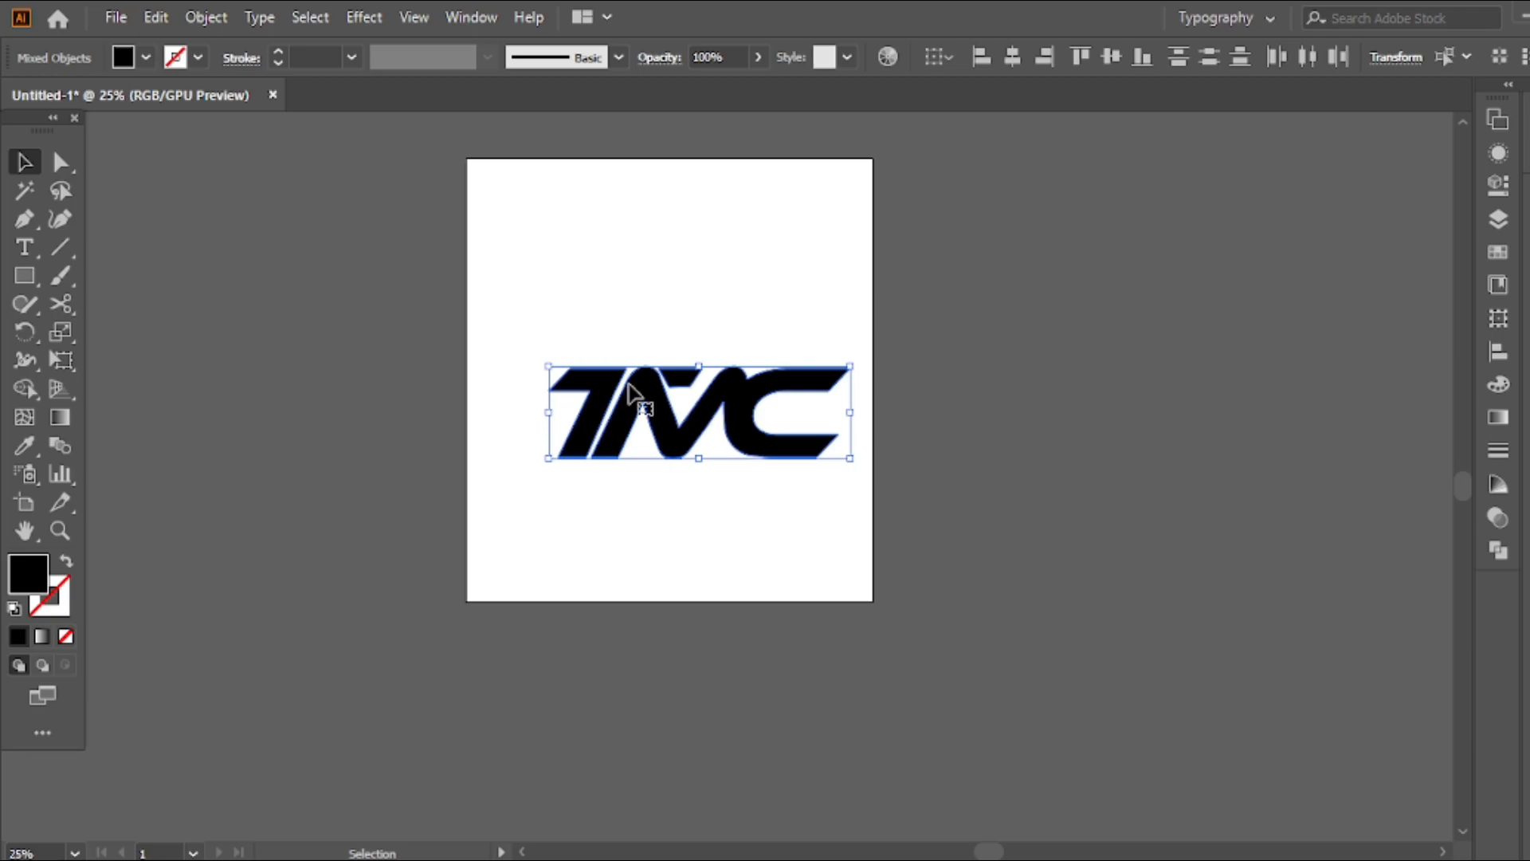
right_click(644, 231)
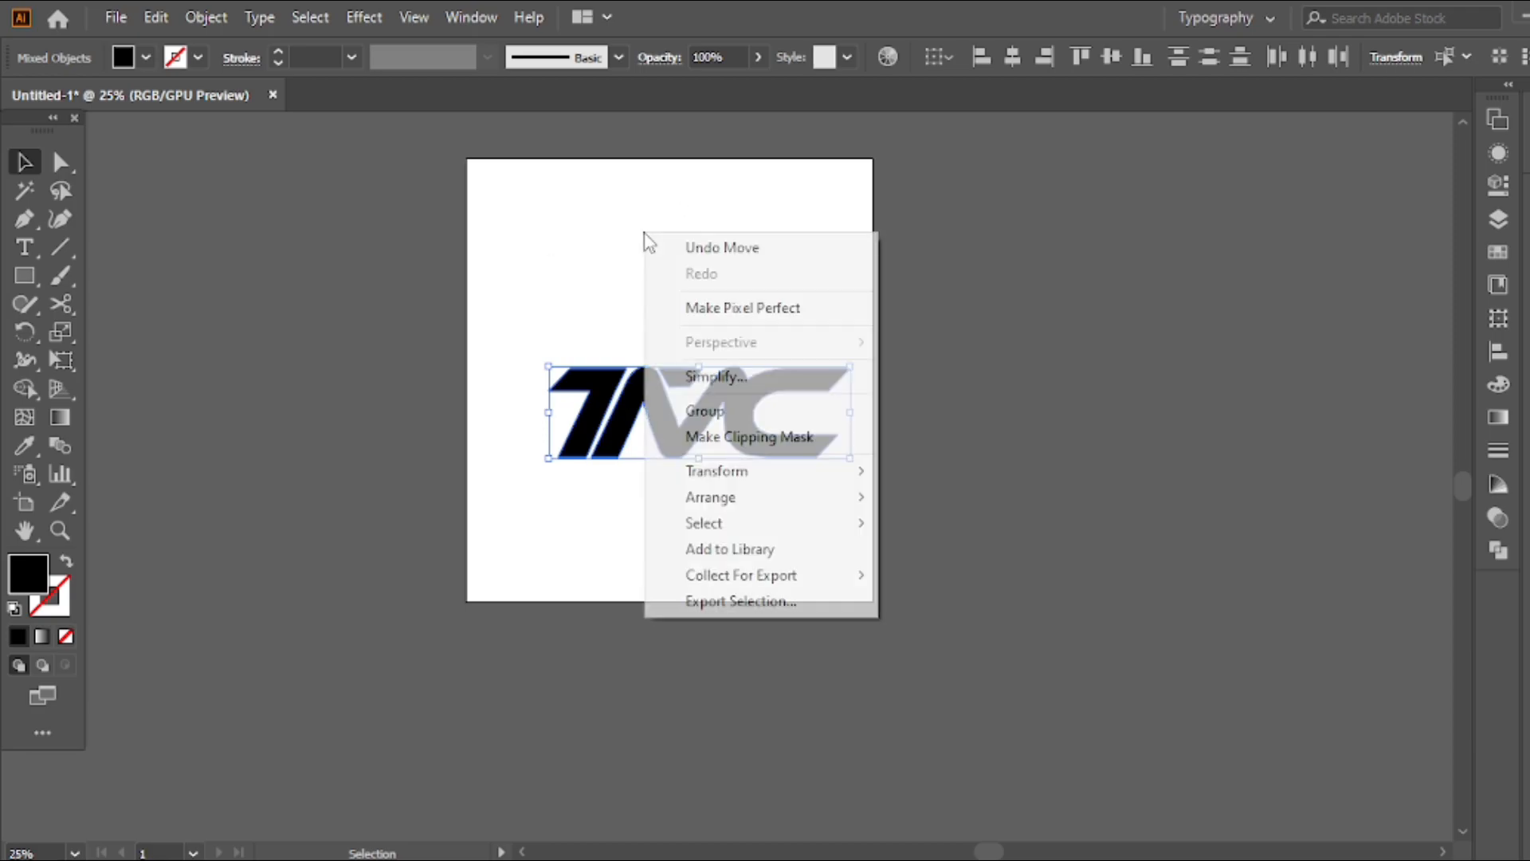
click(691, 417)
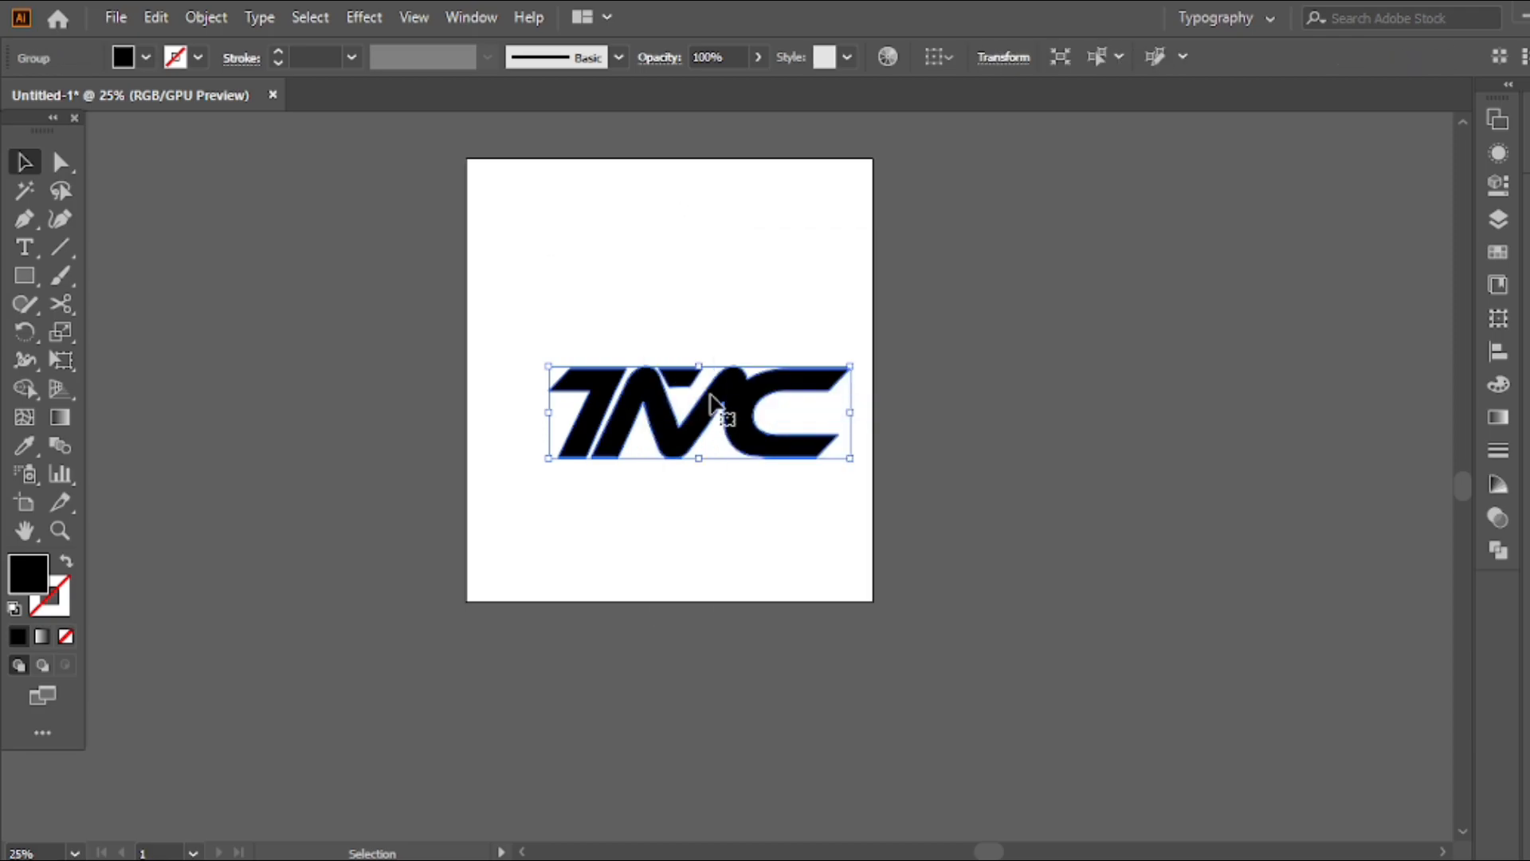
Step: Fit the artboard in view and move the grouped logo to the middle of the artboard
key(ctrl+0)
click(730, 277)
drag(911, 364, 646, 570)
drag(764, 507, 739, 465)
drag(864, 430, 855, 418)
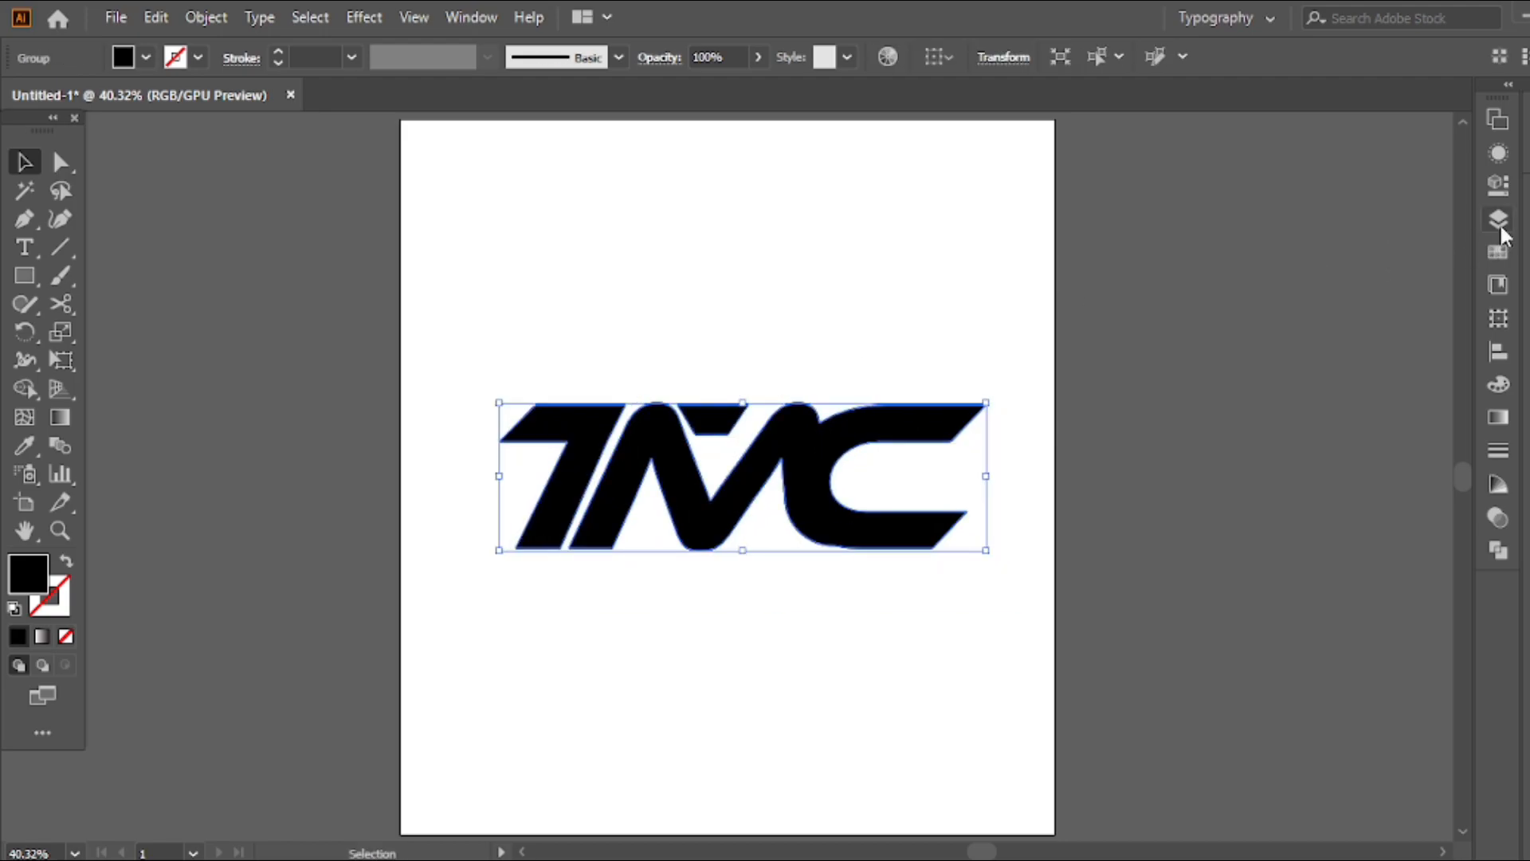
Step: Fill the whole logo group with the light blue swatch
click(1490, 255)
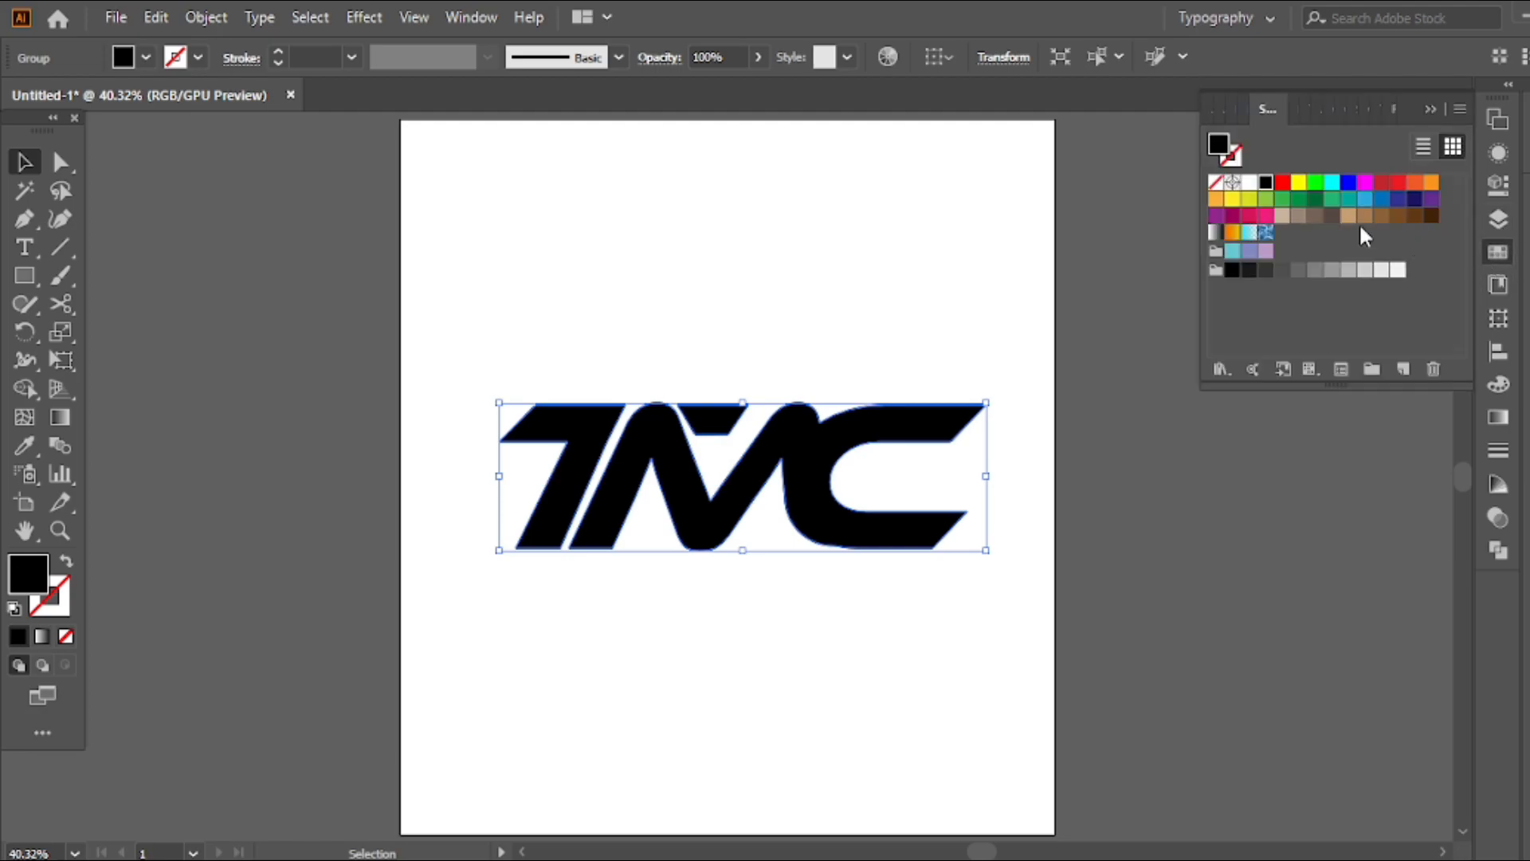
click(1364, 200)
click(1432, 109)
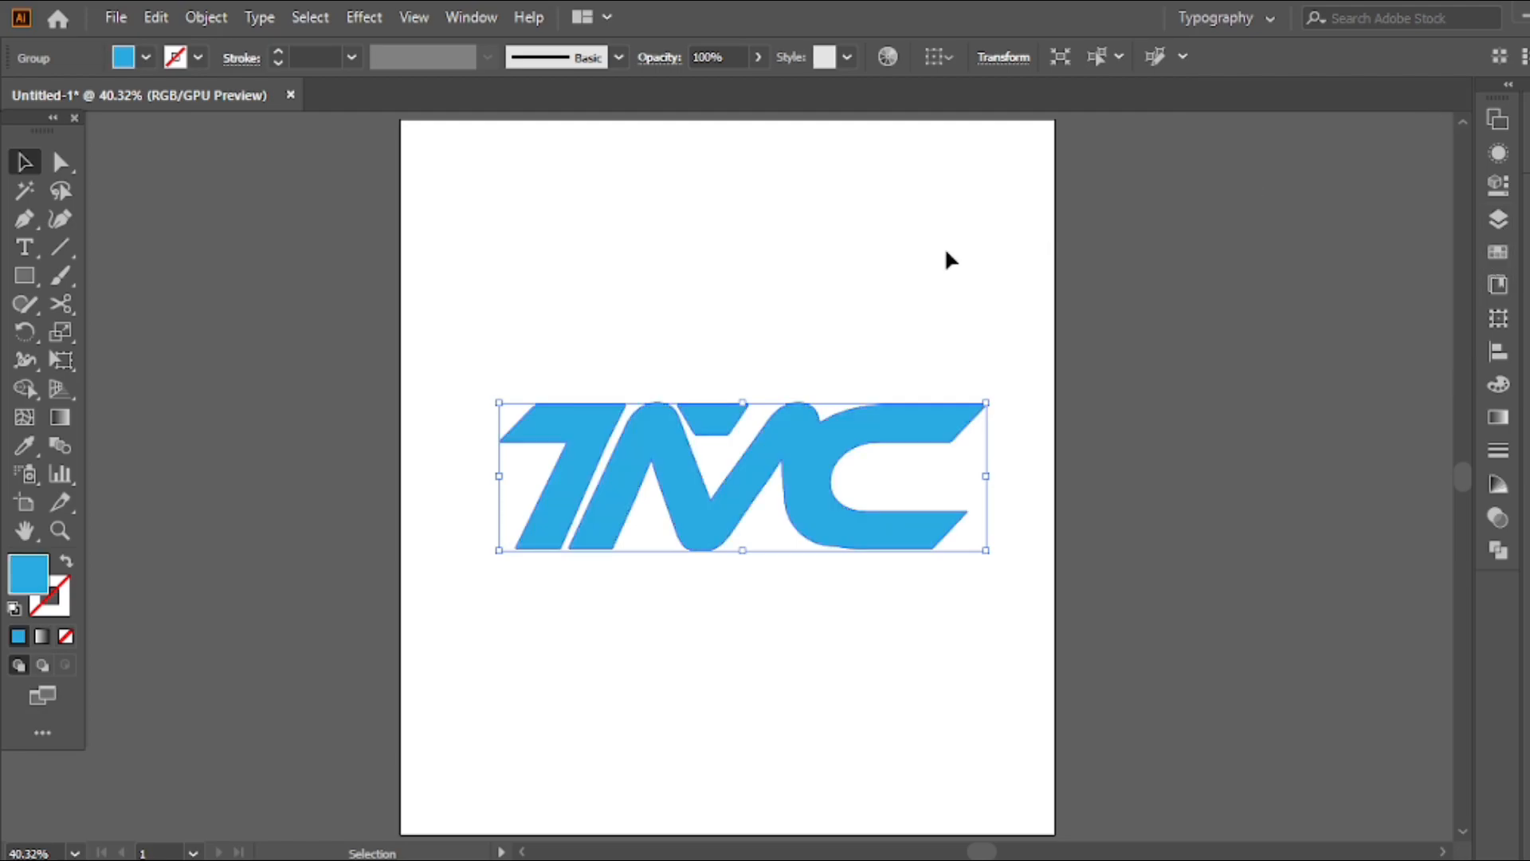
Step: Try a dark gray fill on the merged MC shape, then undo it
click(944, 251)
key(a)
click(726, 430)
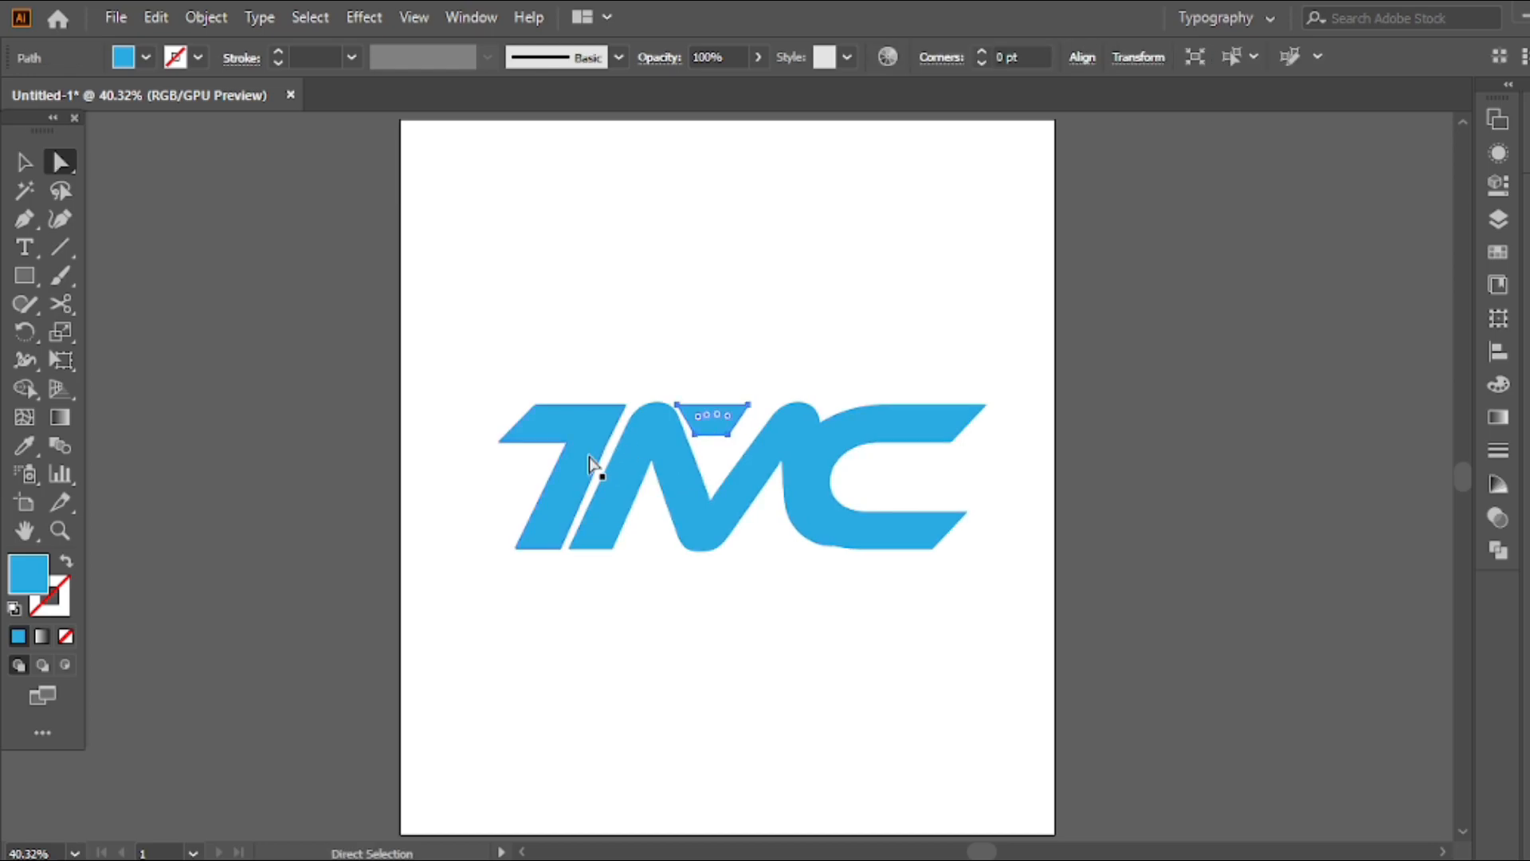
shift+click(715, 431)
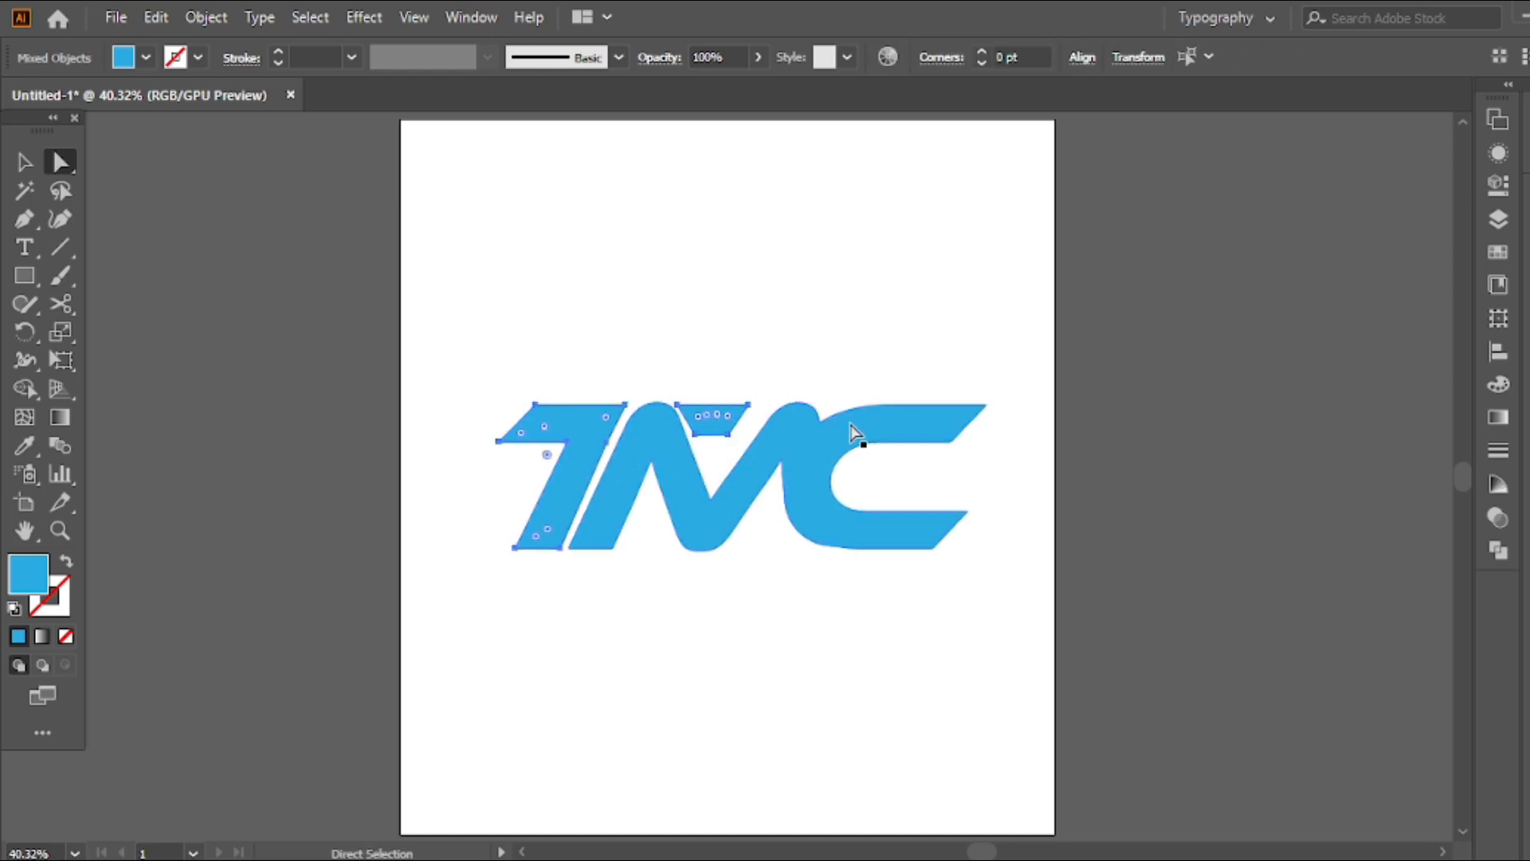
click(921, 370)
click(789, 454)
click(1498, 255)
click(1300, 271)
click(1282, 271)
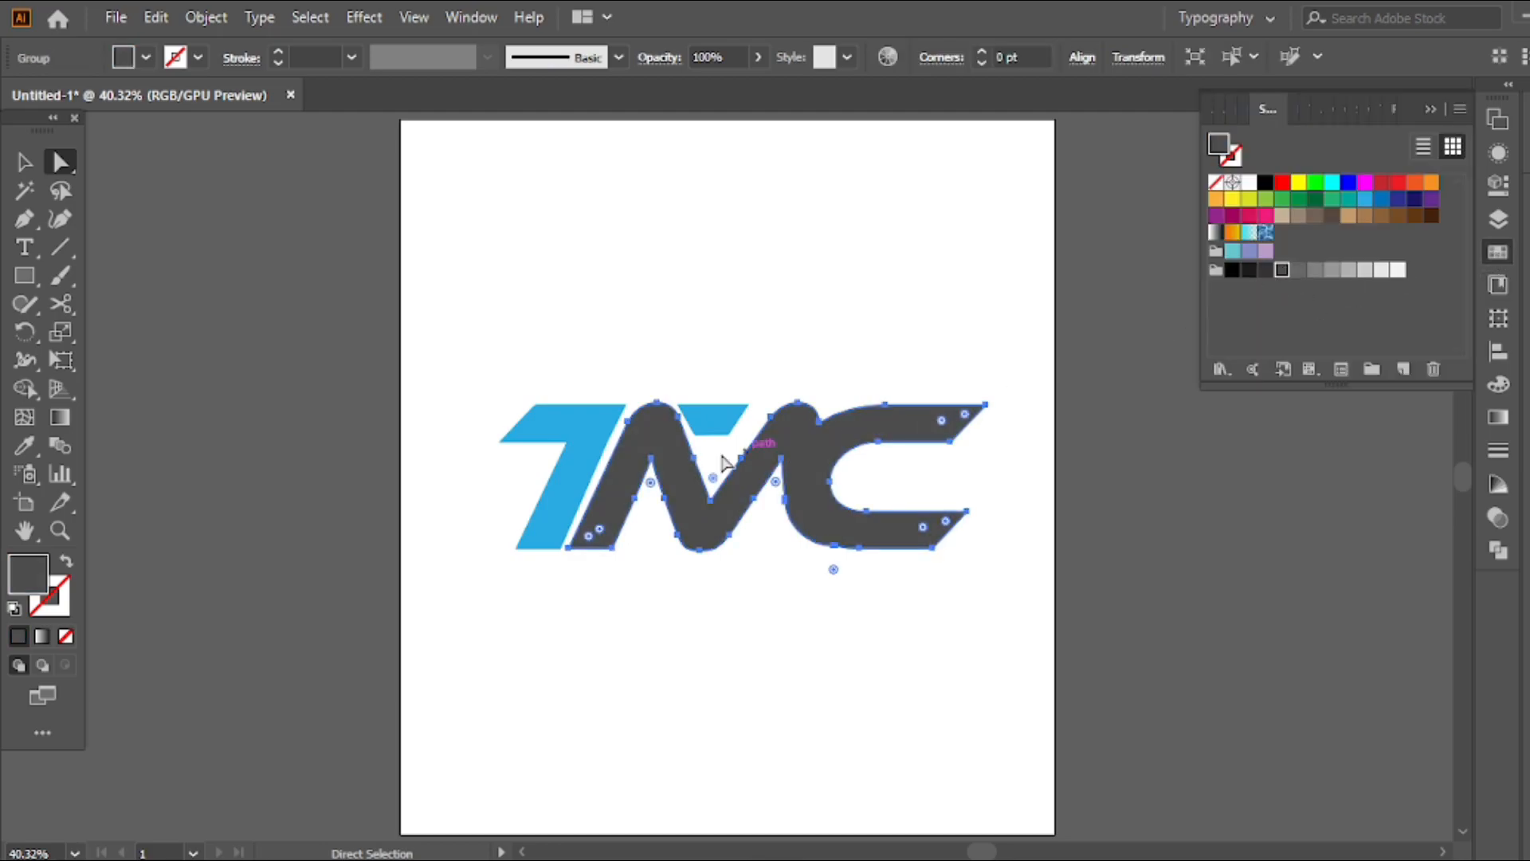
key(ctrl+z)
key(ctrl+z)
Step: Fill the small trapezoid with medium gray and the T with dark gray
click(581, 430)
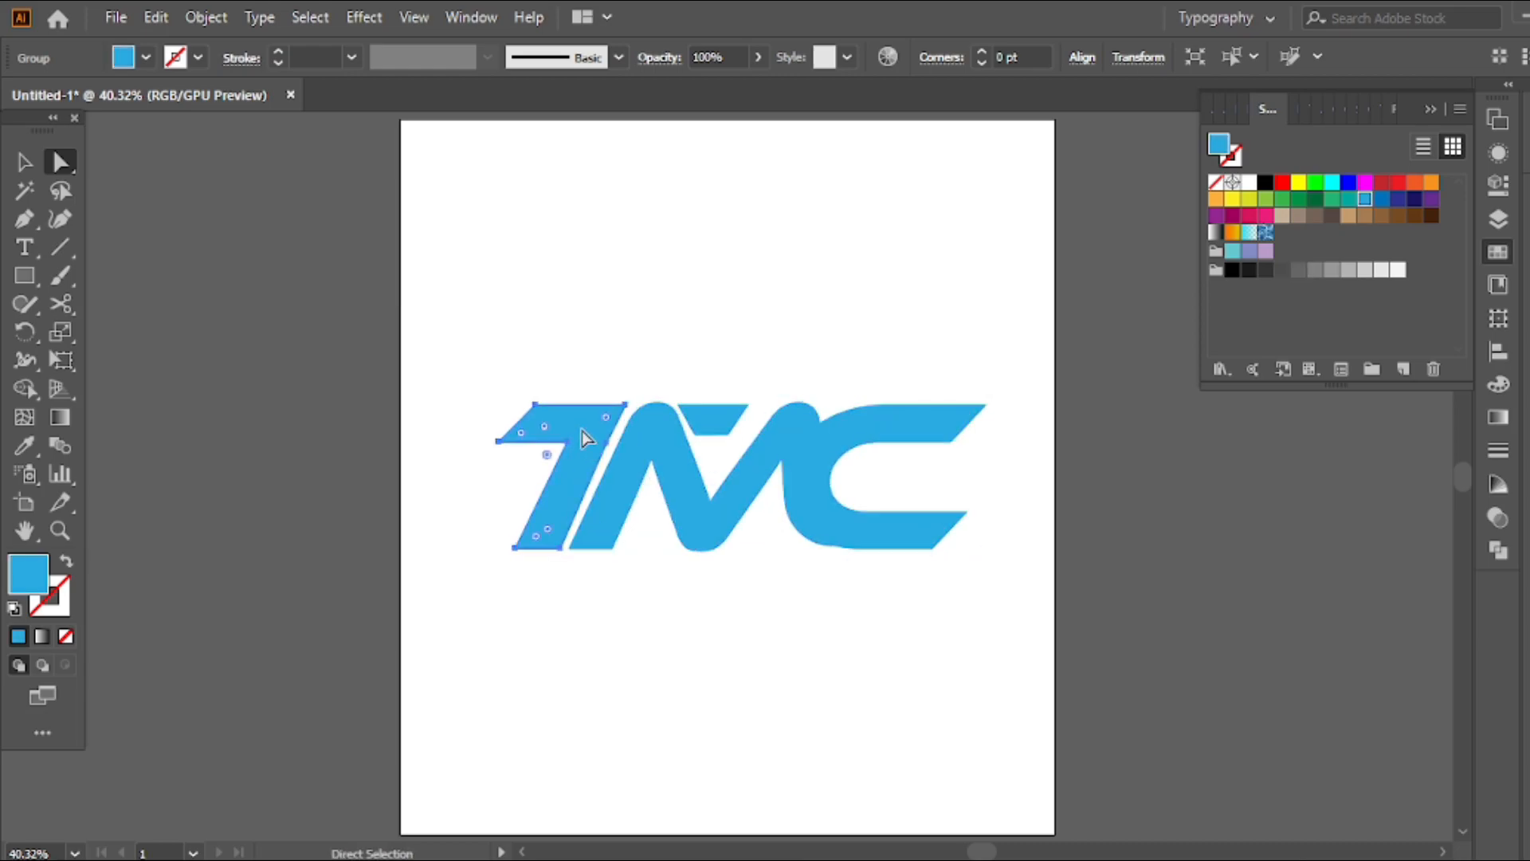
click(720, 423)
click(1297, 270)
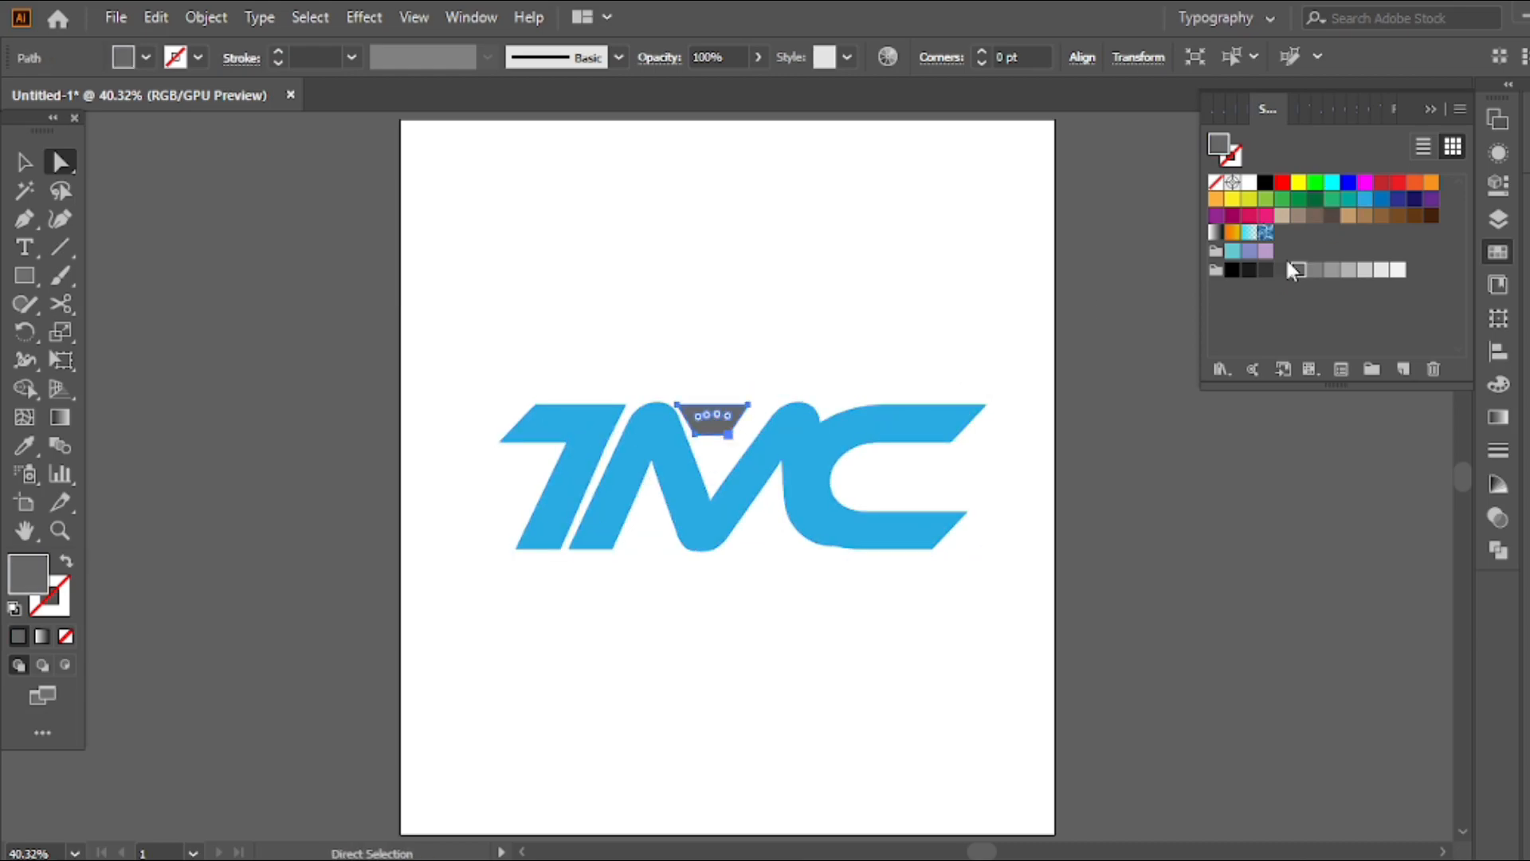
click(582, 433)
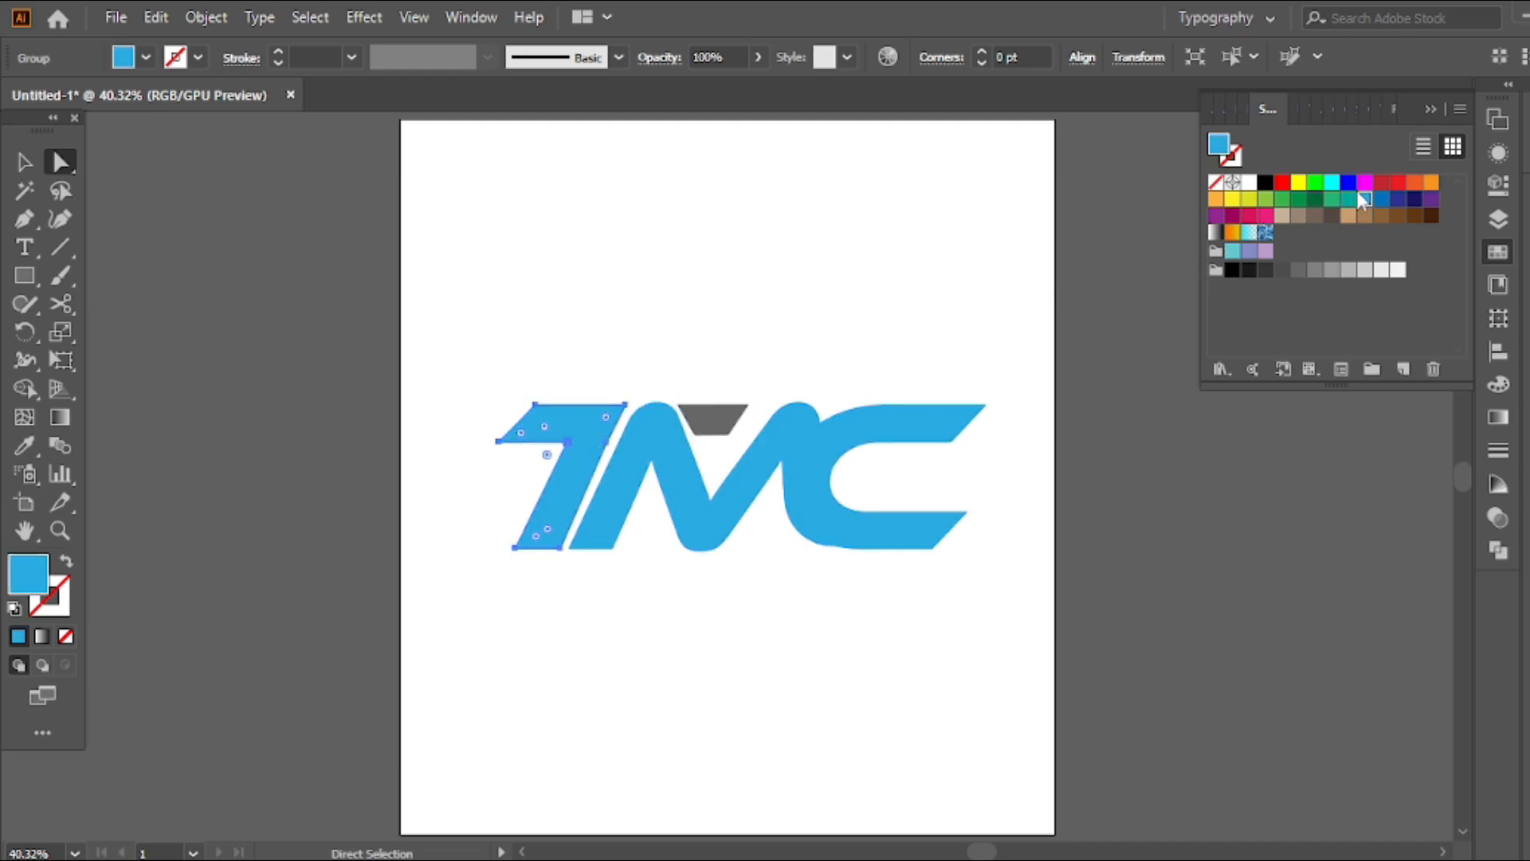
click(1282, 271)
Step: Match the trapezoid's fill to the T's dark gray with the Eyedropper
click(709, 420)
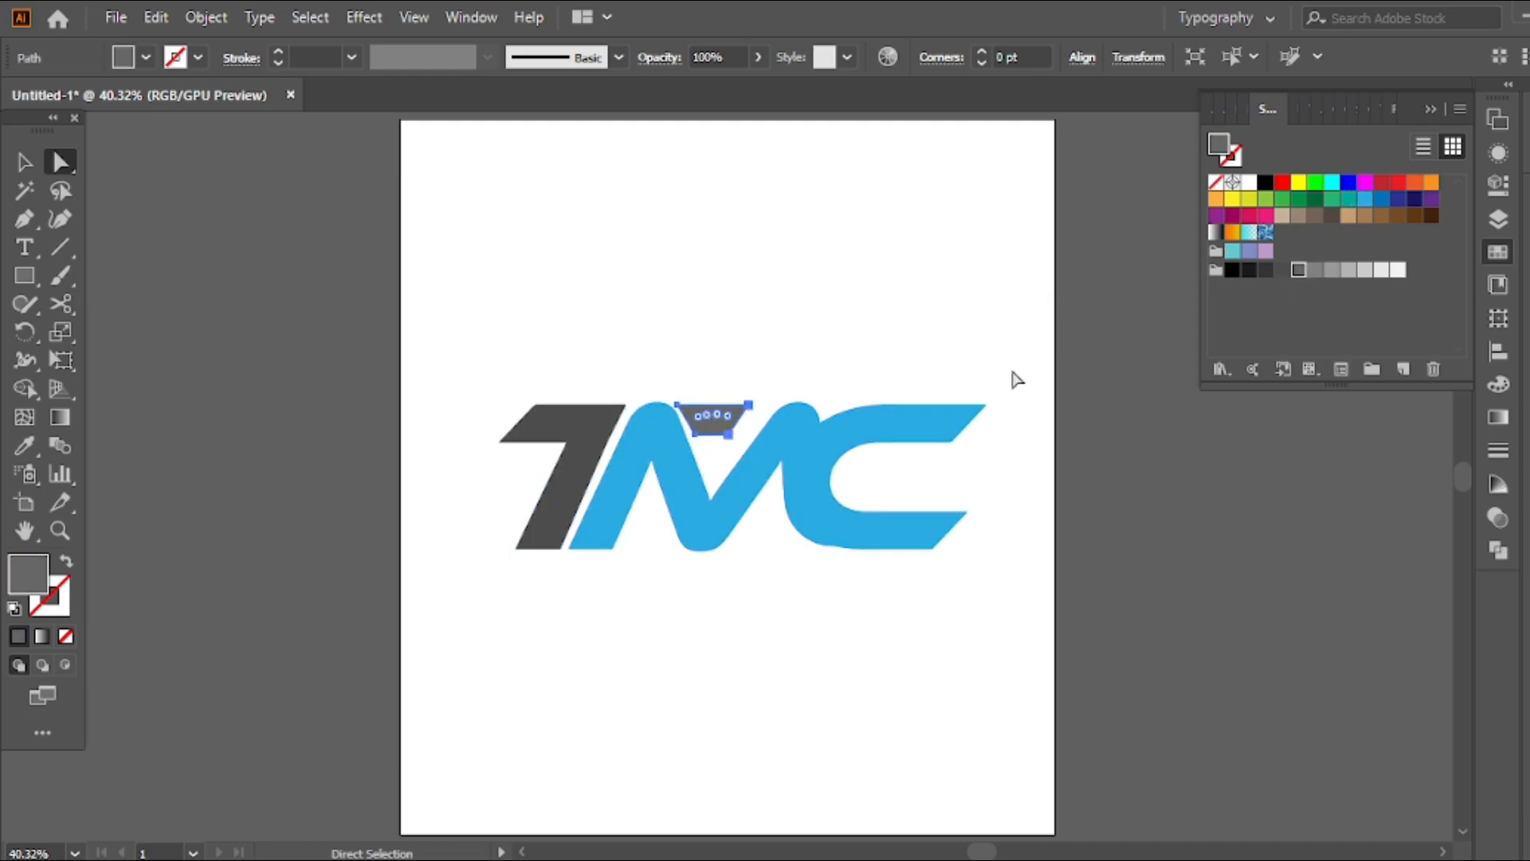
key(i)
click(581, 444)
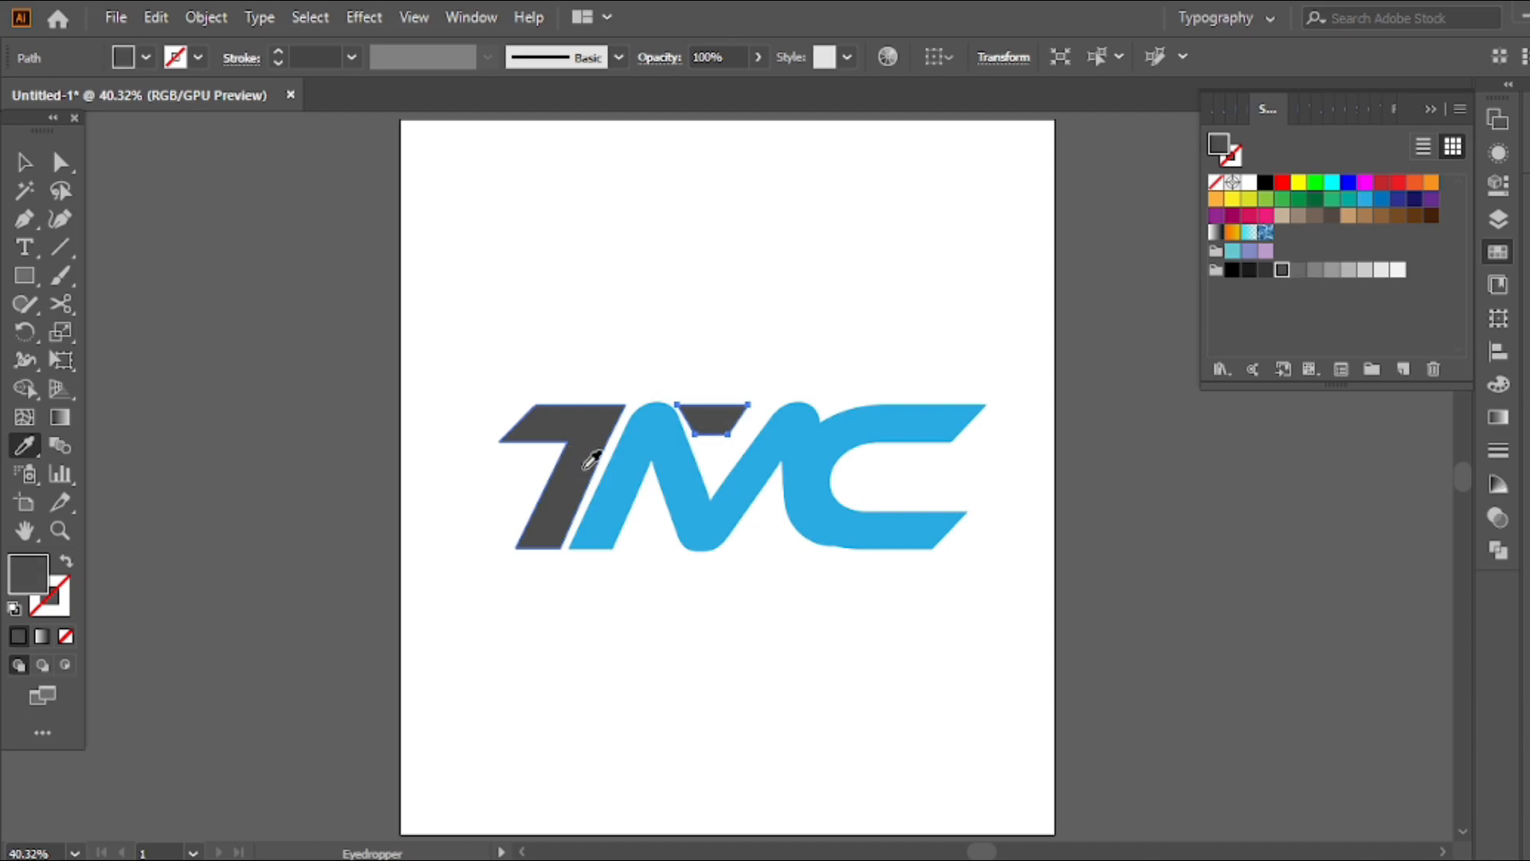
key(v)
click(722, 344)
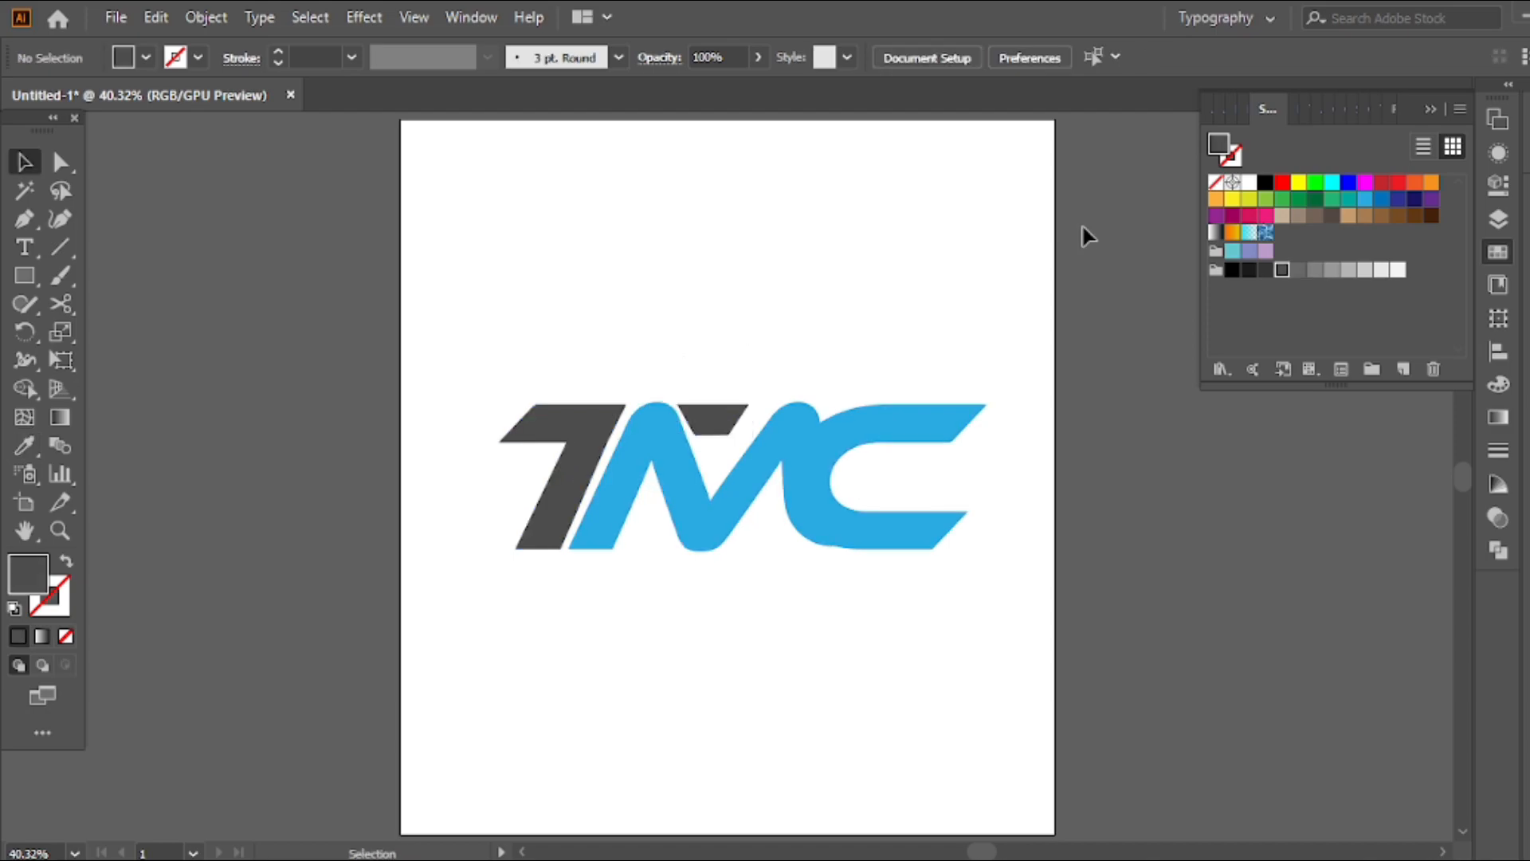
click(1428, 110)
Step: Select the entire TMC logo group on the artboard and copy it to the clipboard
drag(909, 315, 510, 558)
right_click(567, 243)
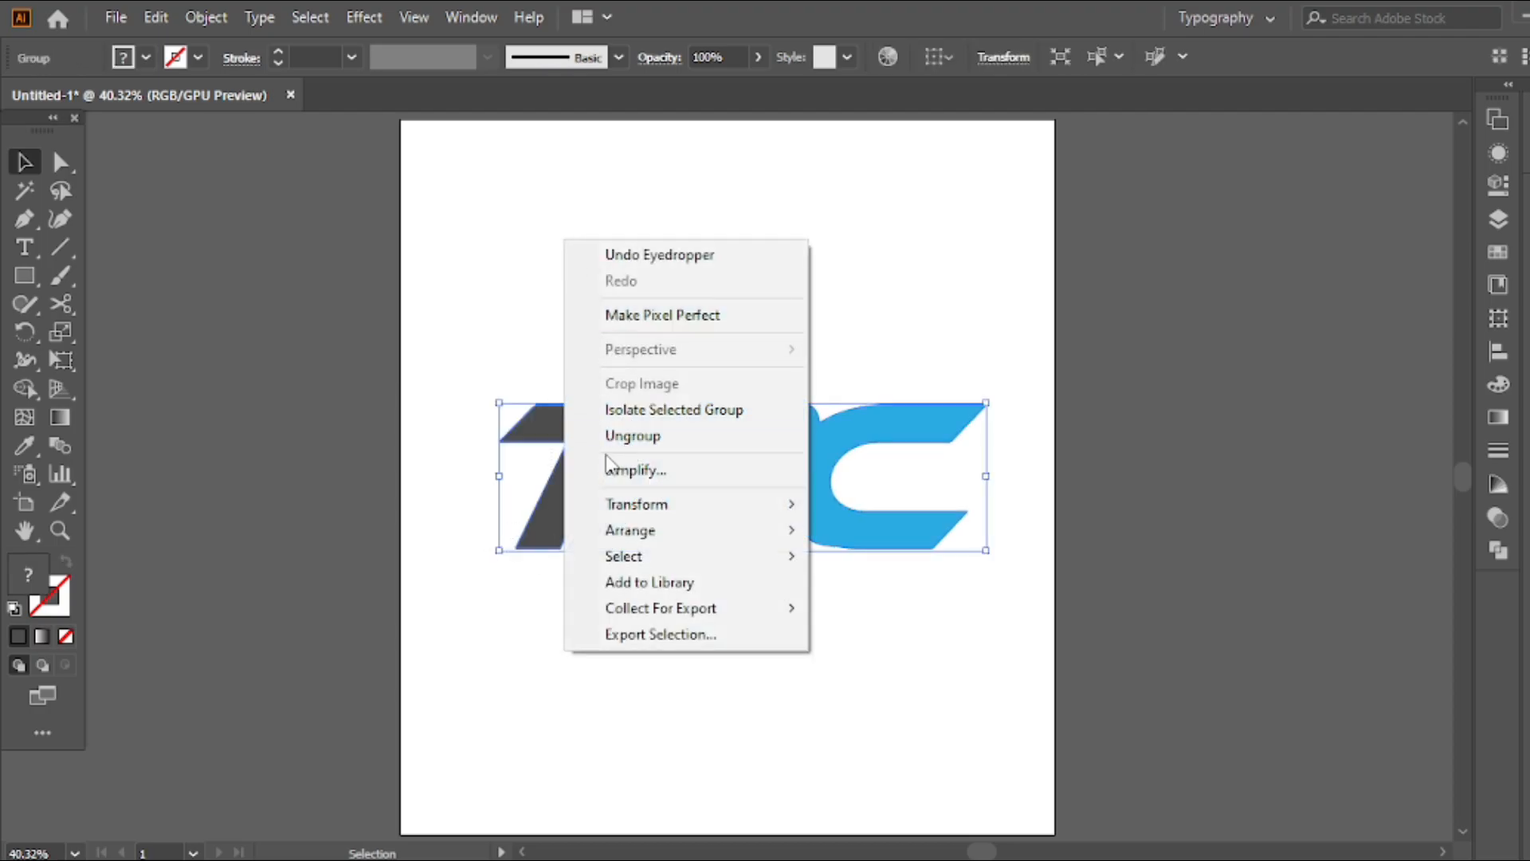
click(505, 301)
drag(433, 137, 1009, 579)
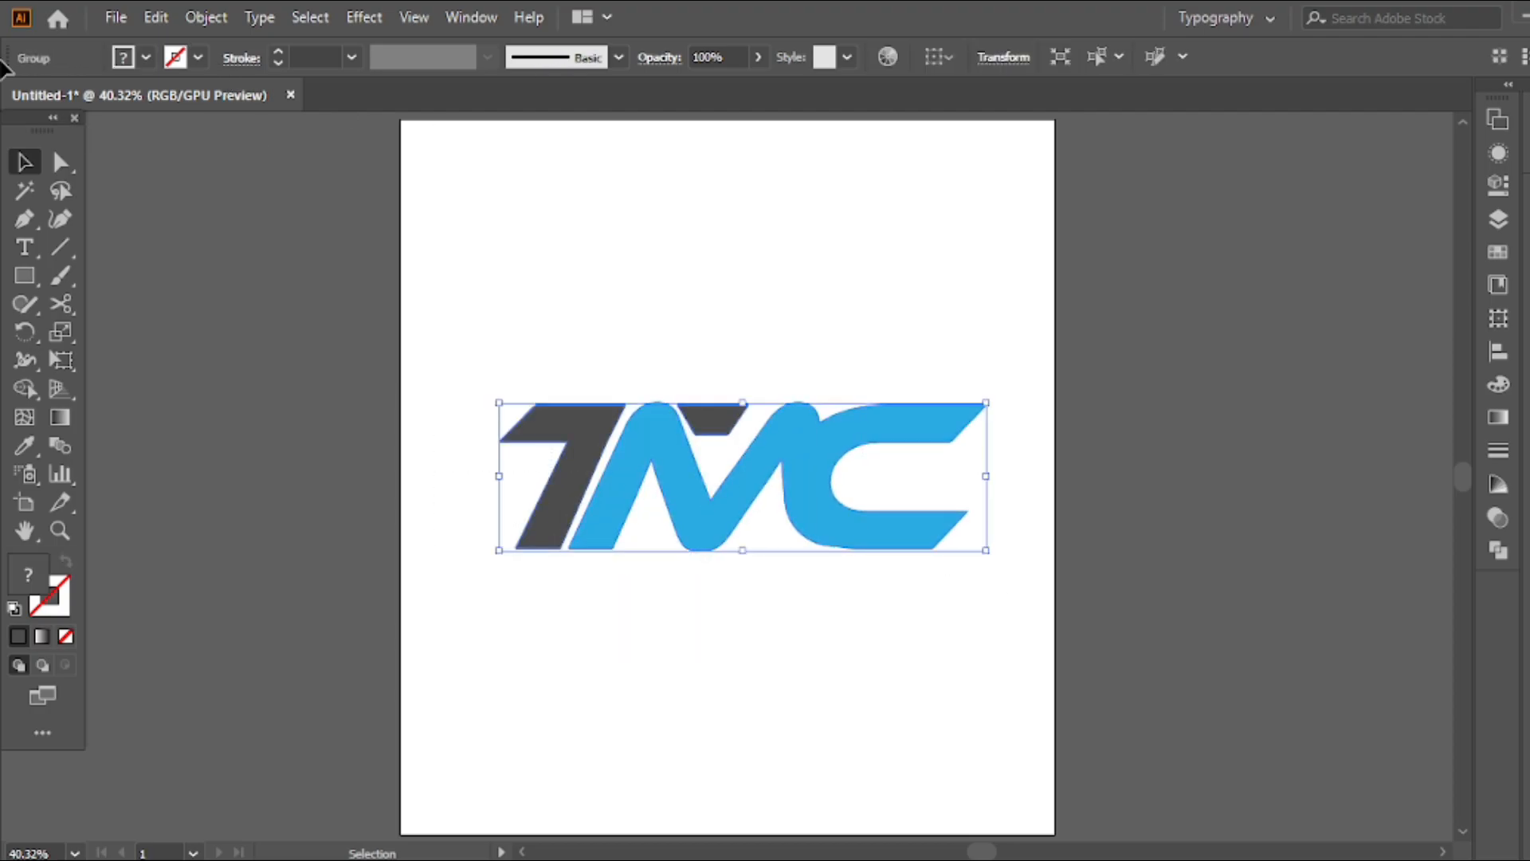
click(155, 16)
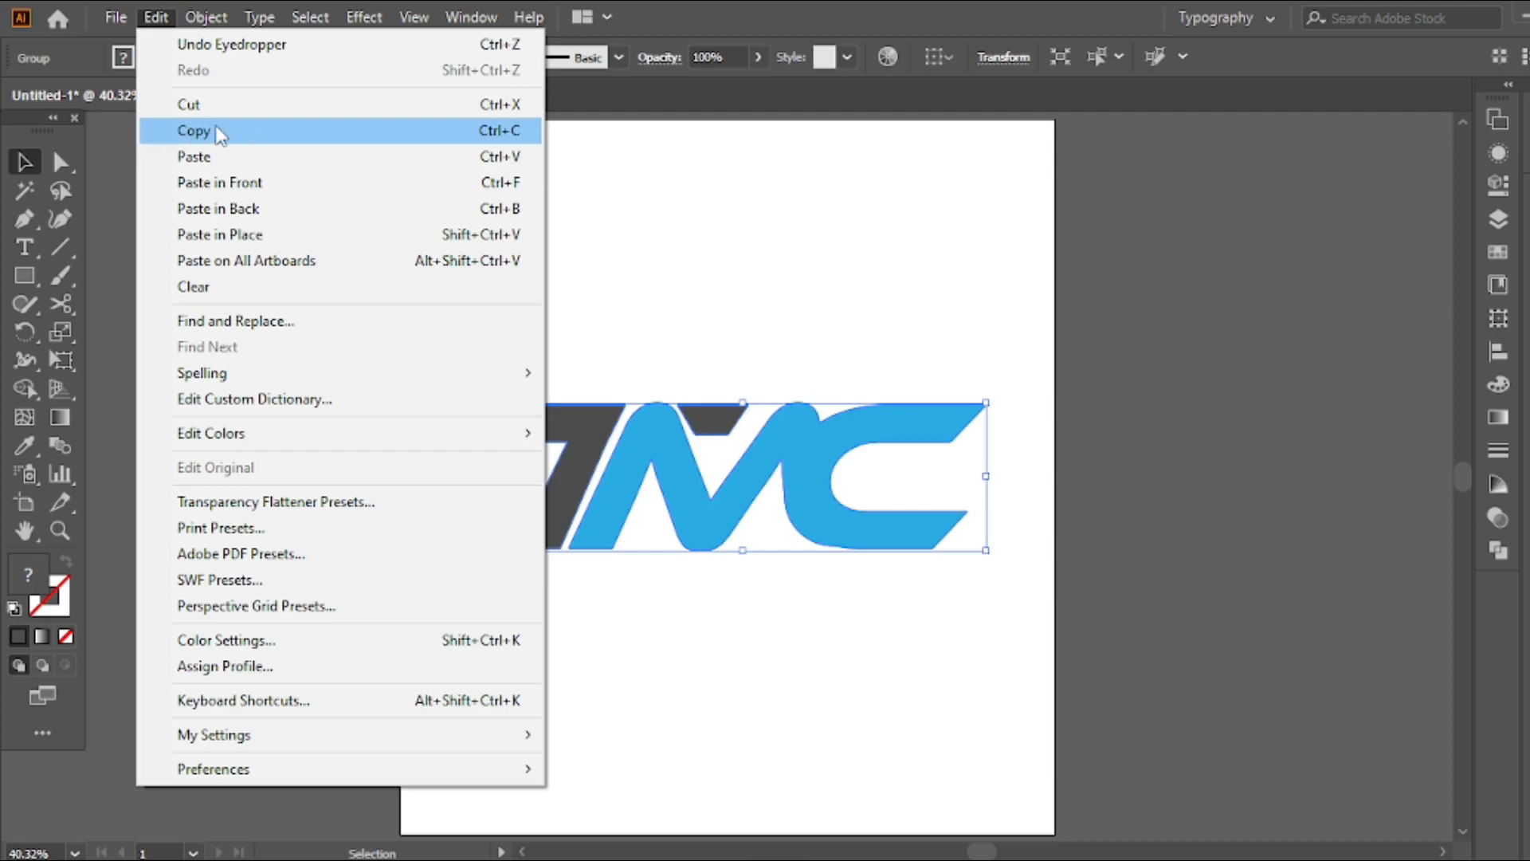
click(218, 132)
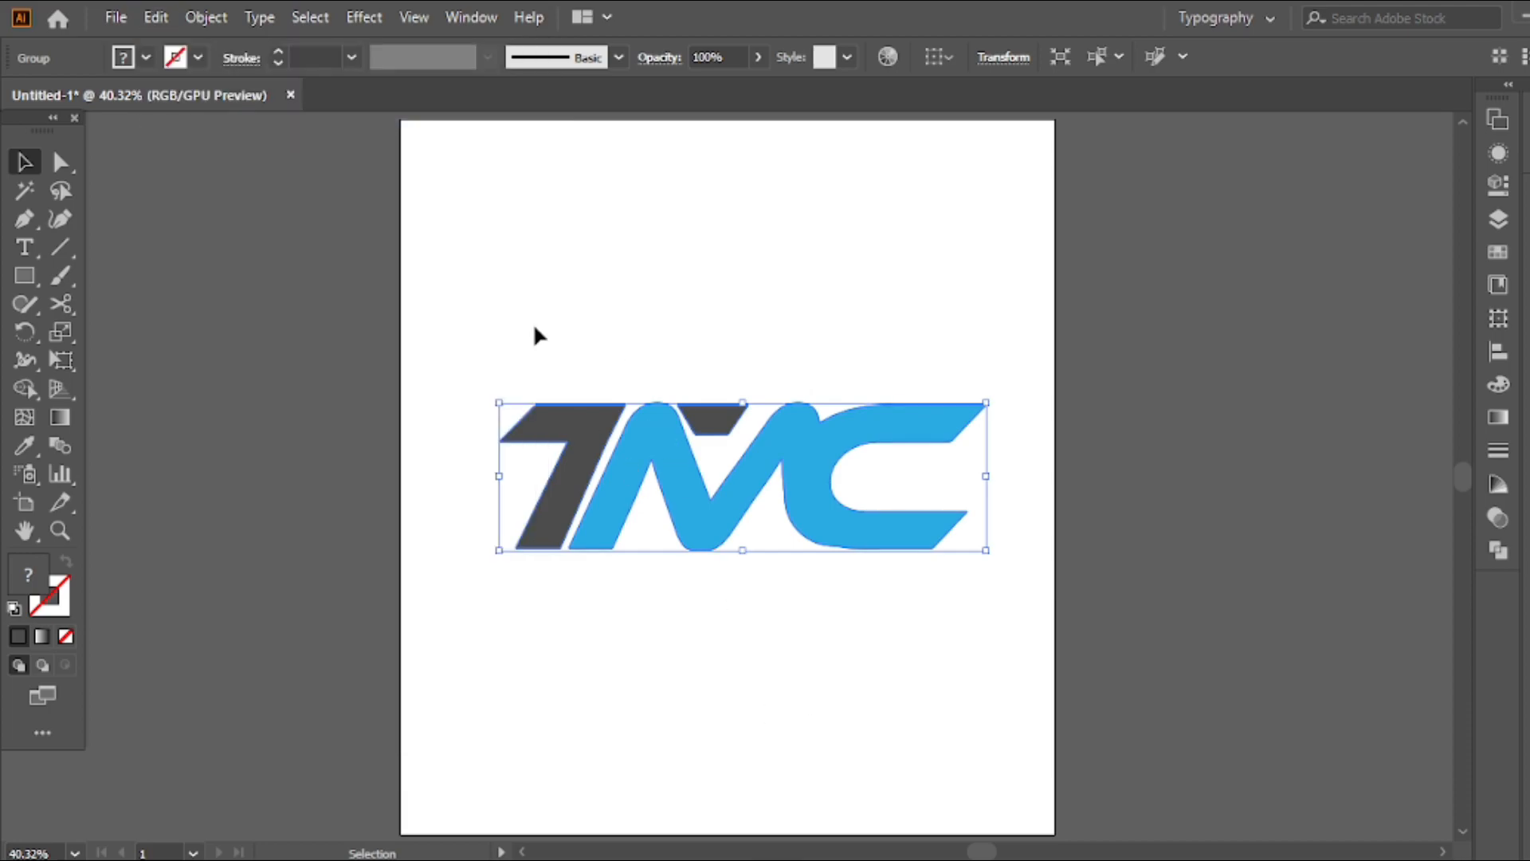
Step: Try dark gray on the whole logo group, then fill it with the slightly lighter medium gray swatch
click(1499, 251)
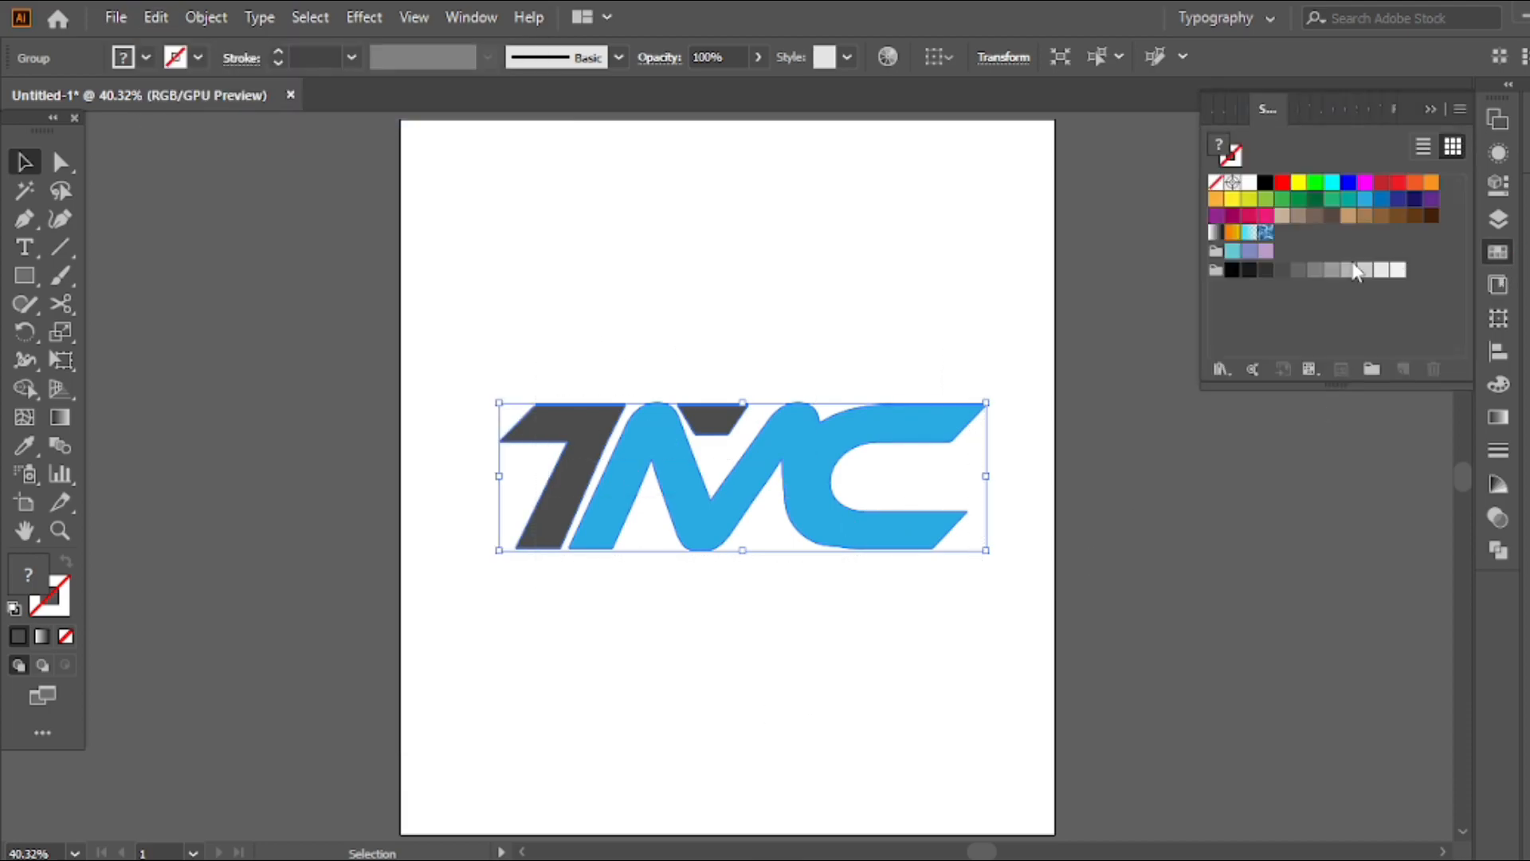
click(1299, 271)
click(1283, 271)
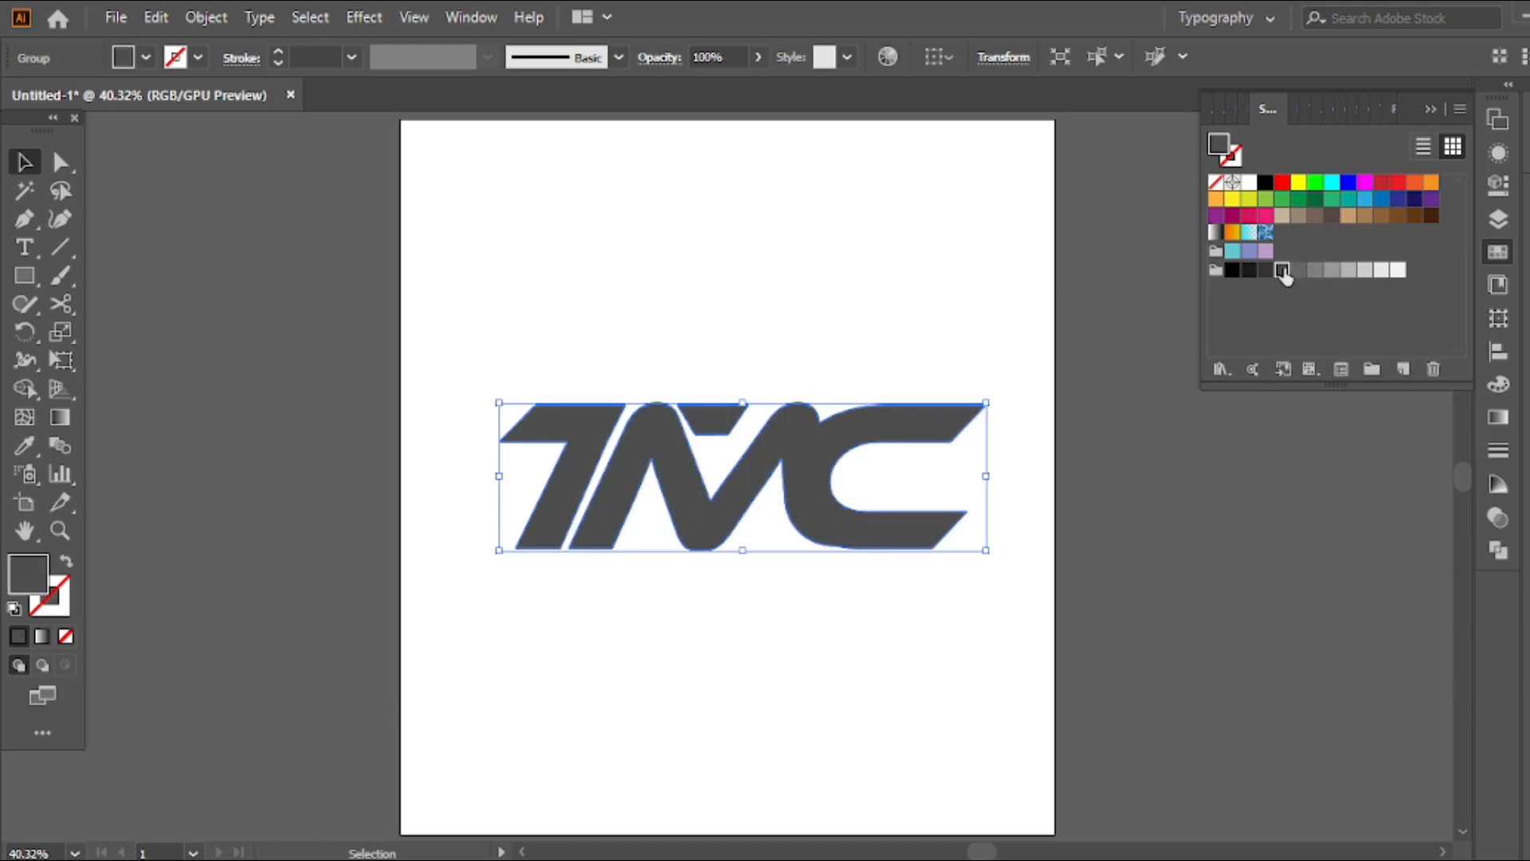
click(1297, 271)
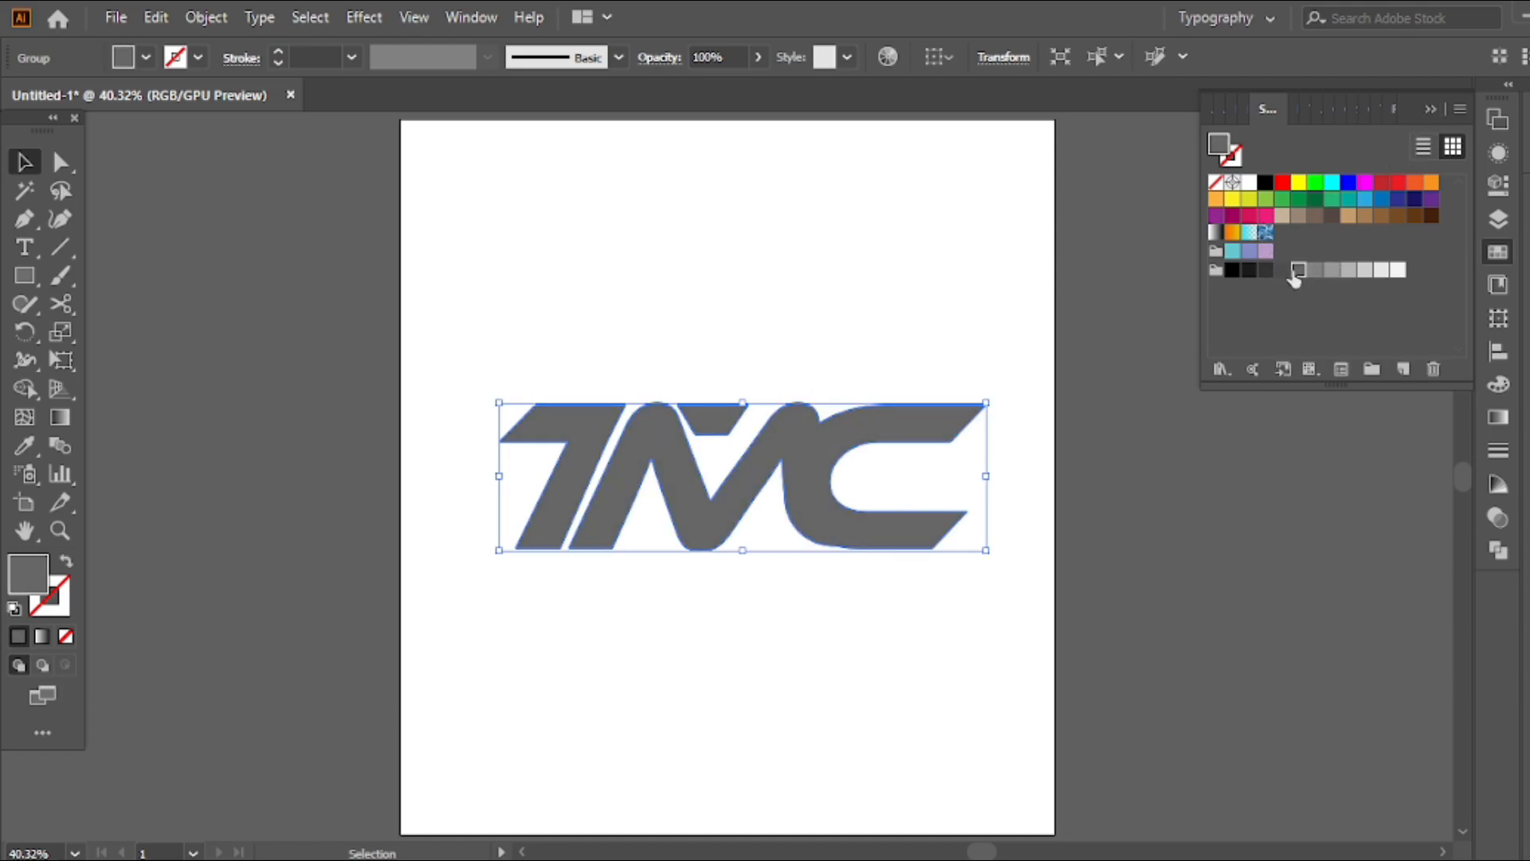
click(1432, 109)
right_click(687, 322)
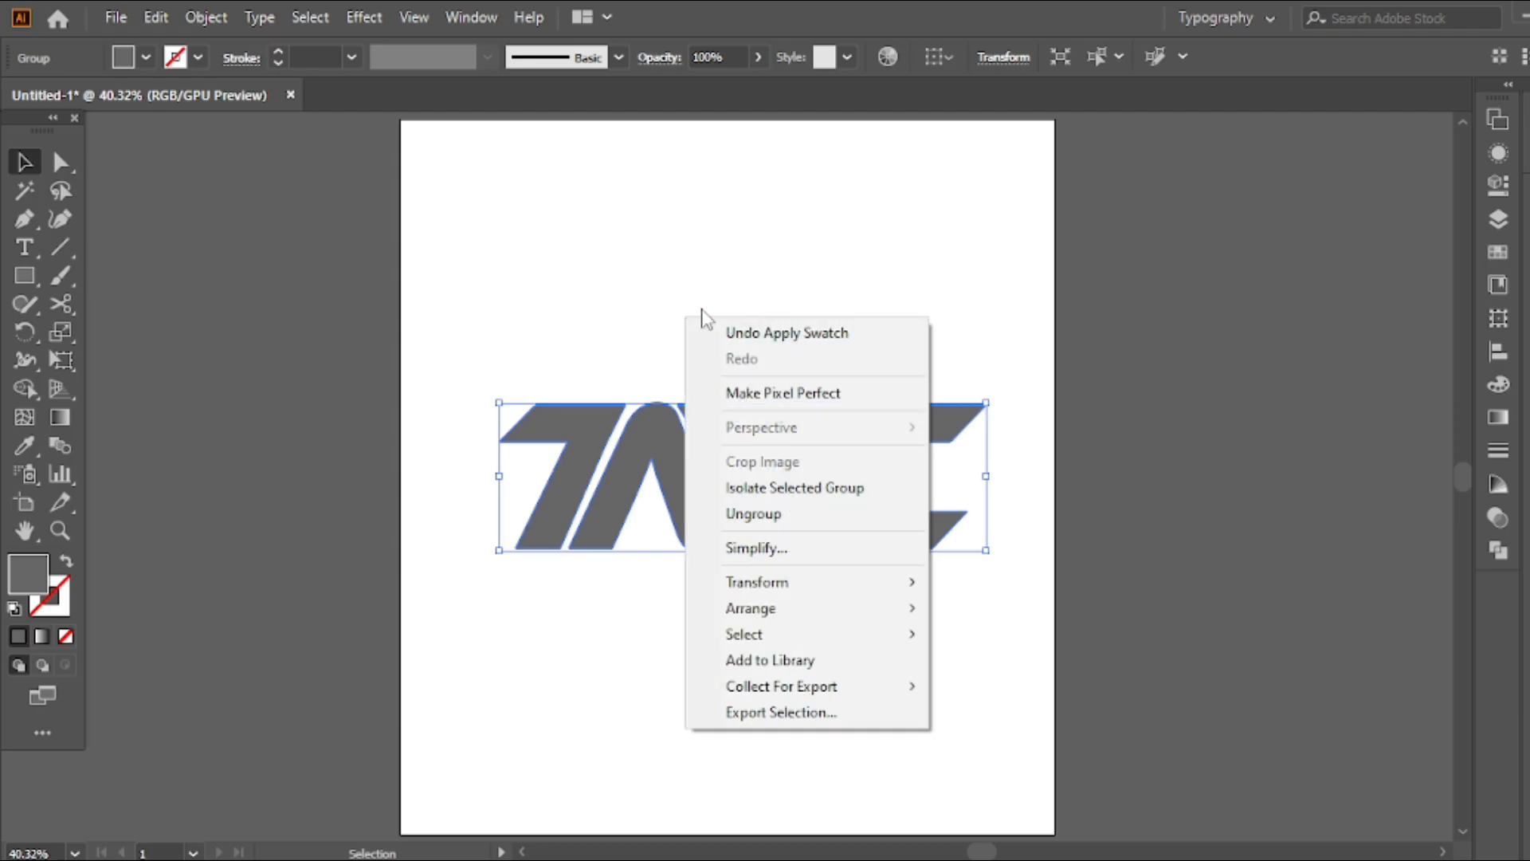
click(781, 550)
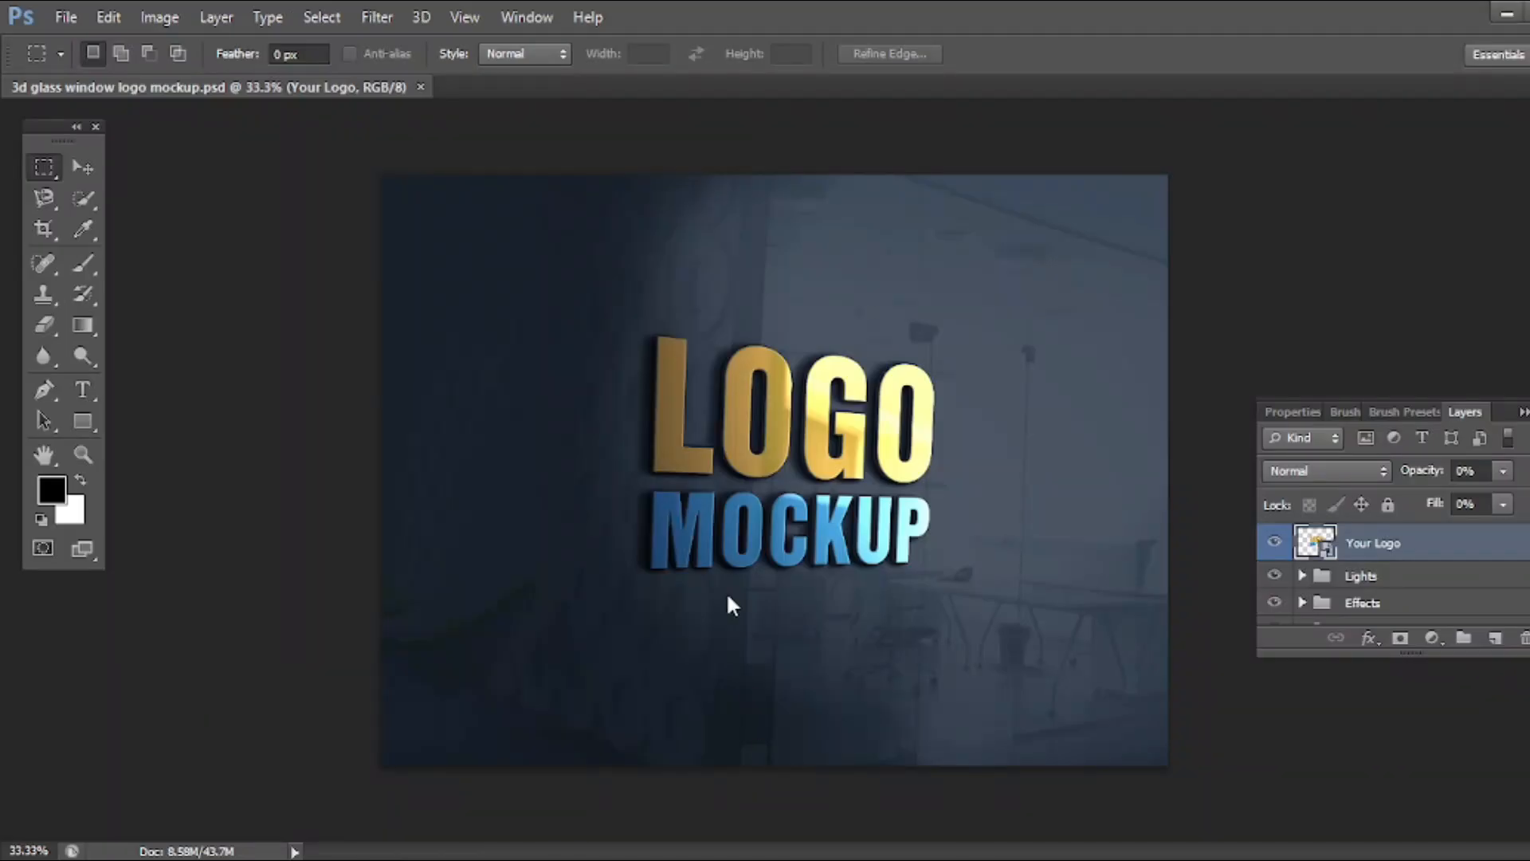
Step: In Photoshop, open the contents of the mockup's Your Logo smart object and hide the Preview logo layer
double_click(1310, 544)
click(837, 381)
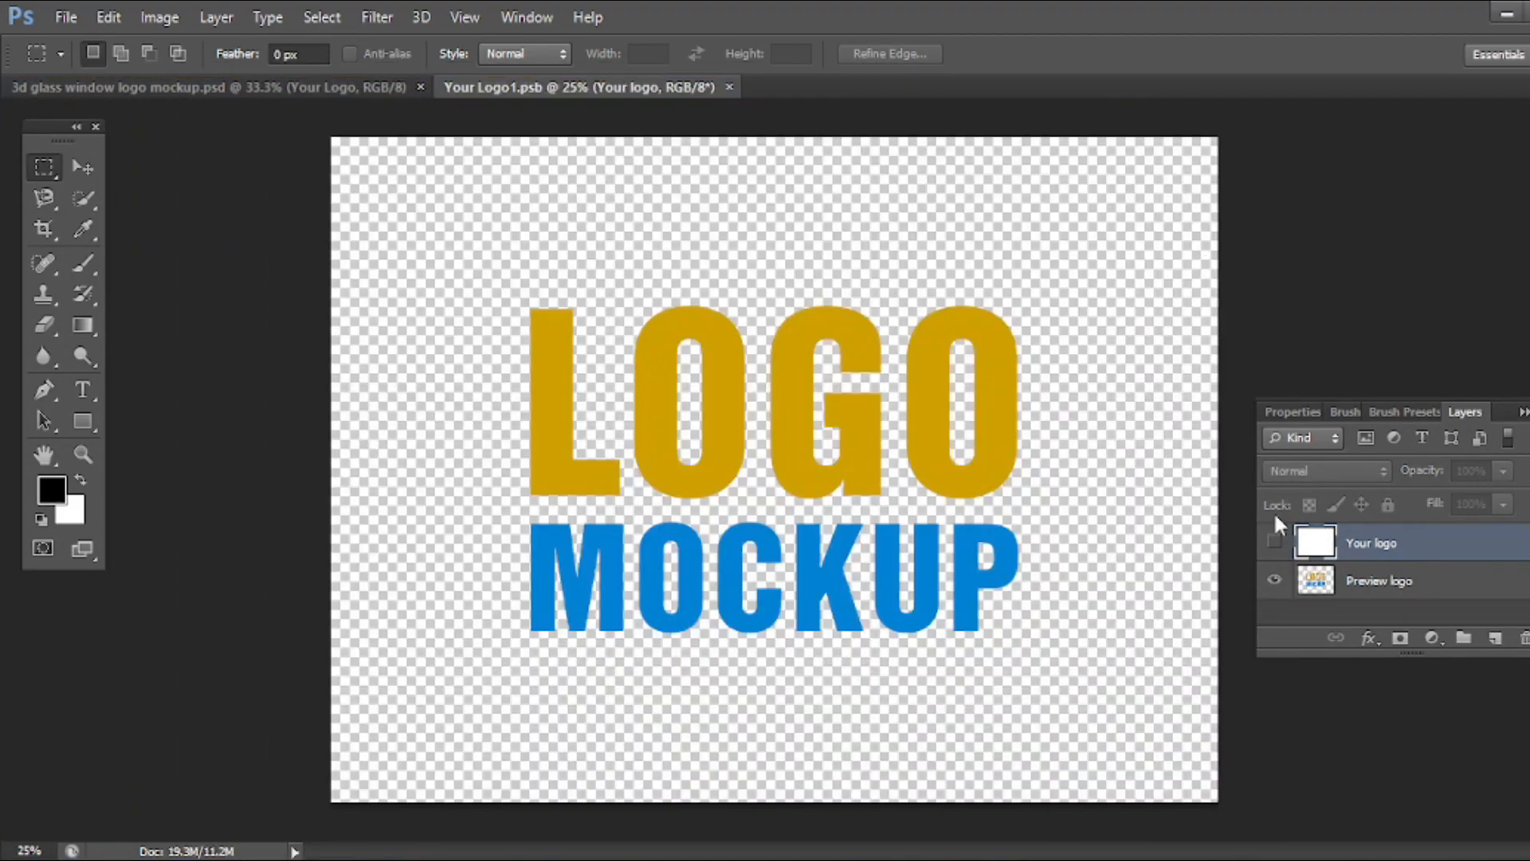
click(1275, 580)
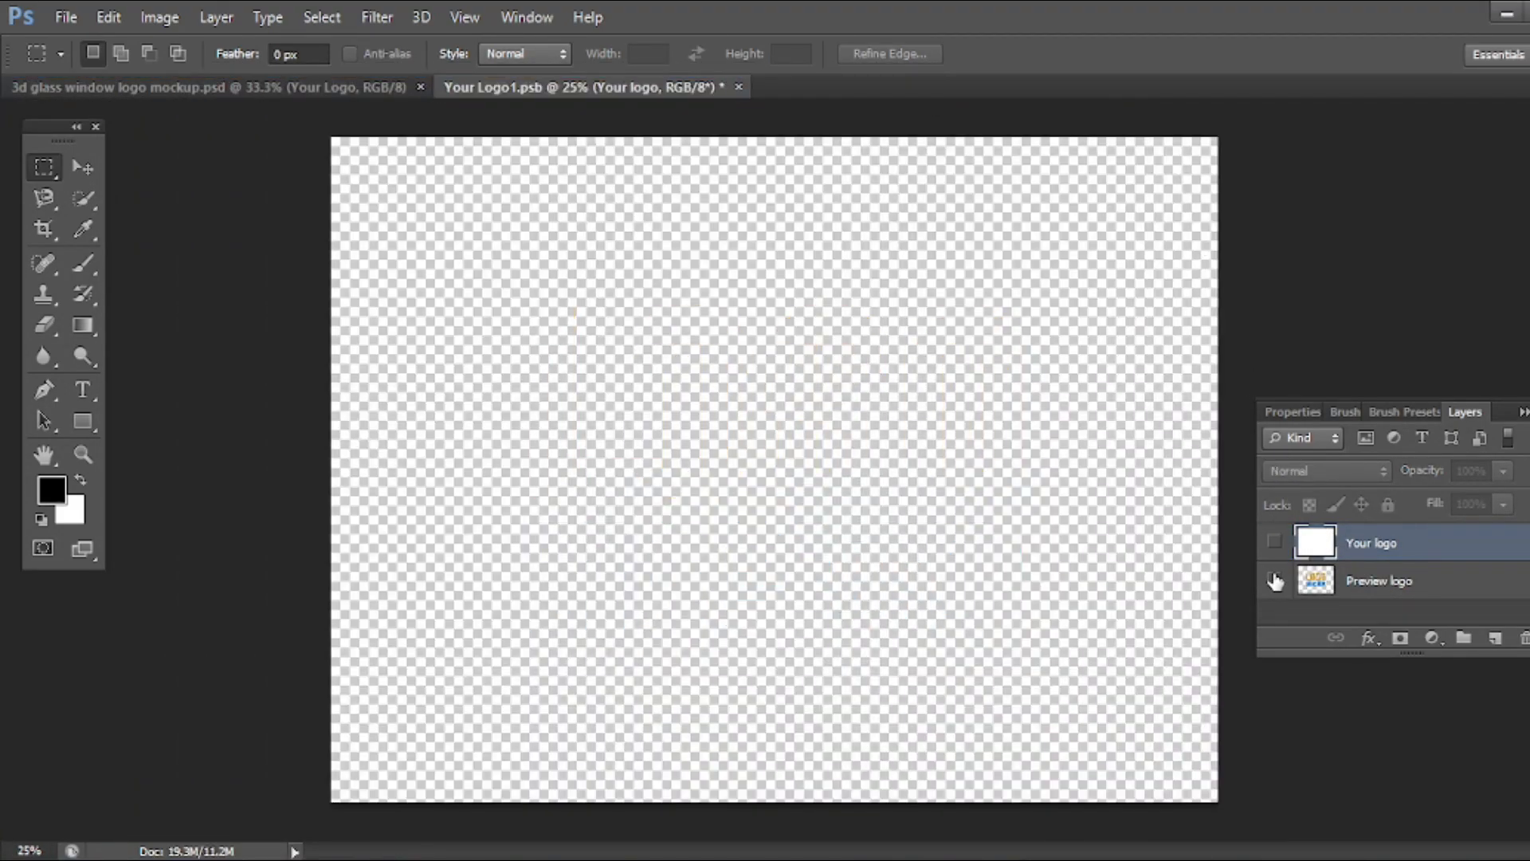
Step: Paste the copied TMC logo as a smart object and enlarge it to span most of the canvas width
key(ctrl+v)
click(884, 300)
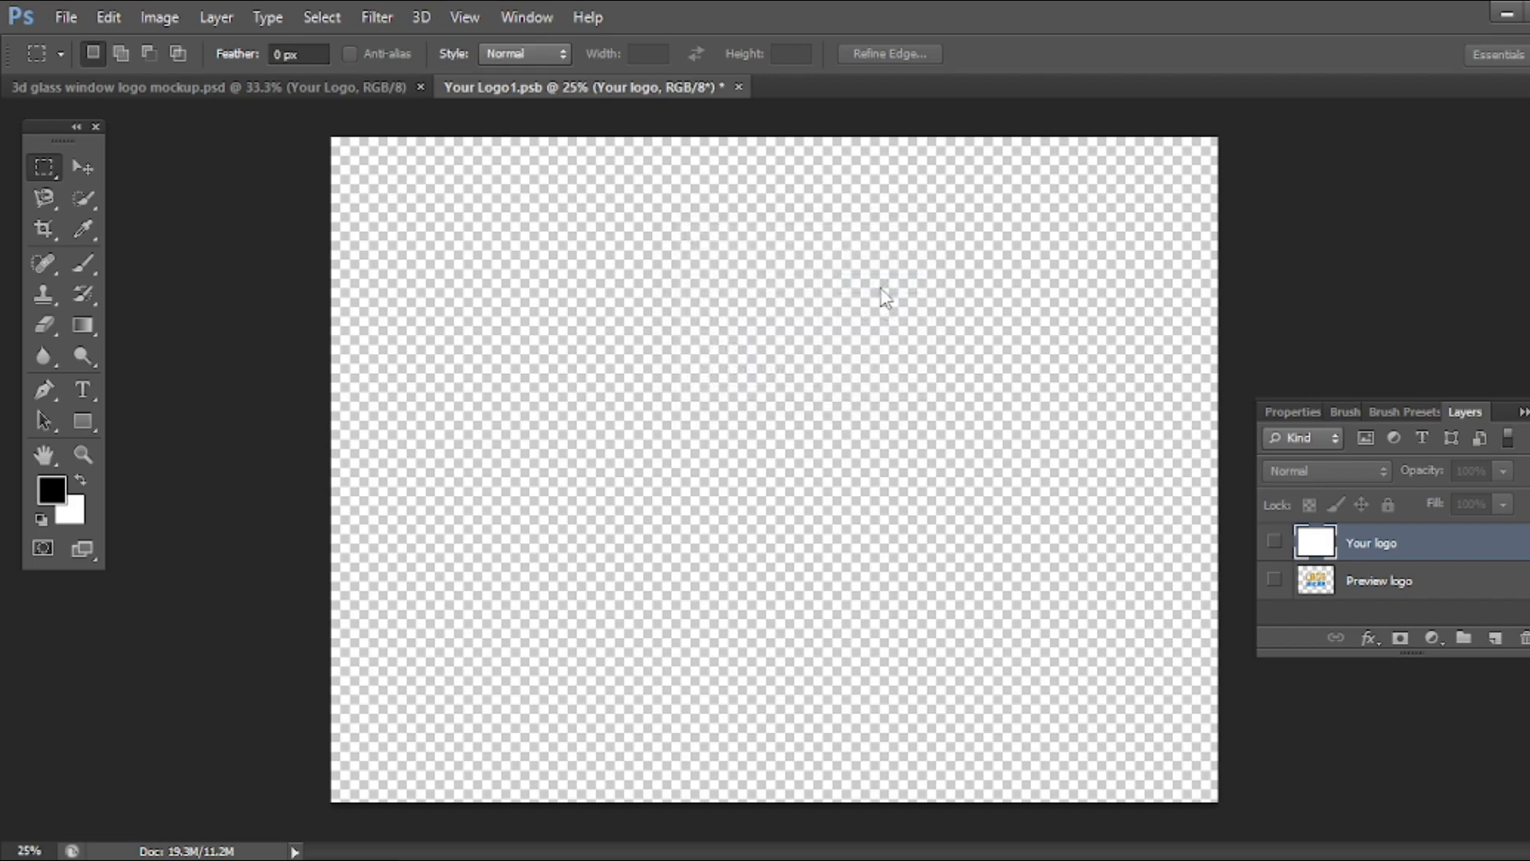
drag(893, 513, 1134, 642)
click(1190, 53)
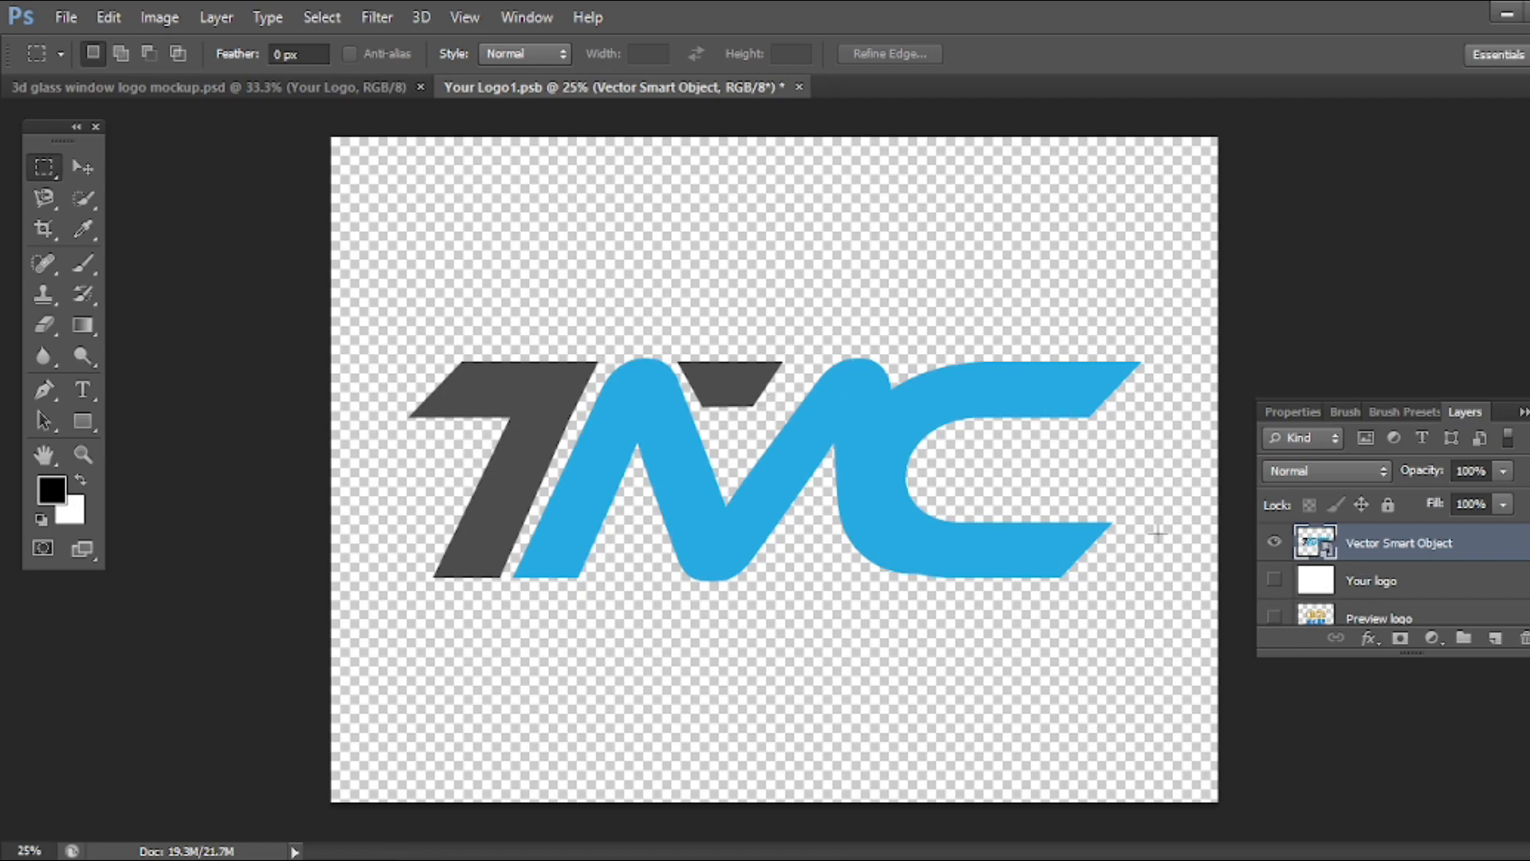
Step: Close Your Logo1.psb, saving its changes back to the 3D glass window mockup, and dismiss the script alert
key(ctrl+w)
click(611, 318)
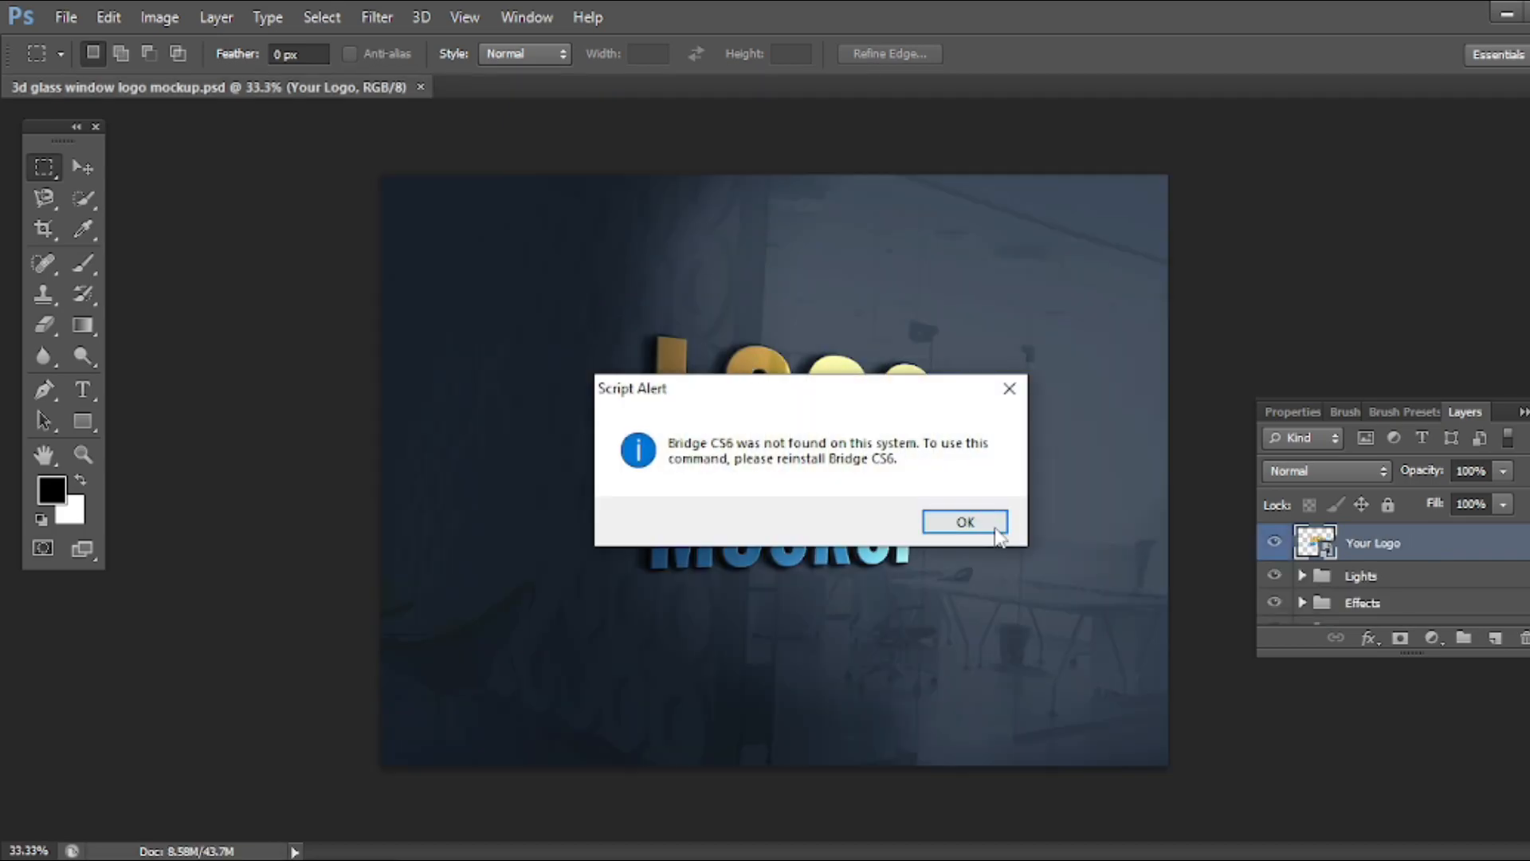
click(967, 519)
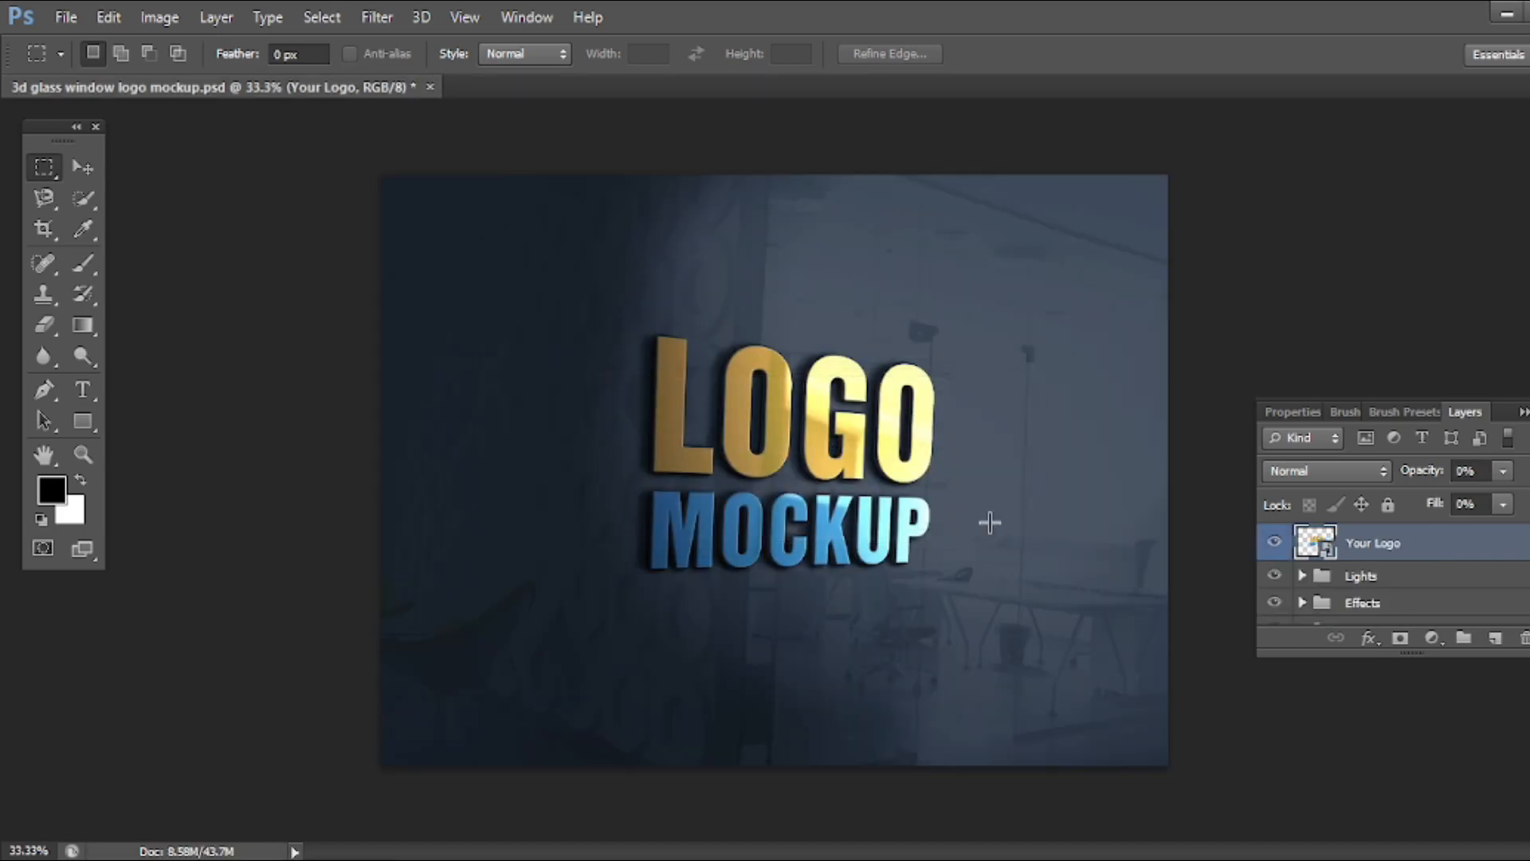